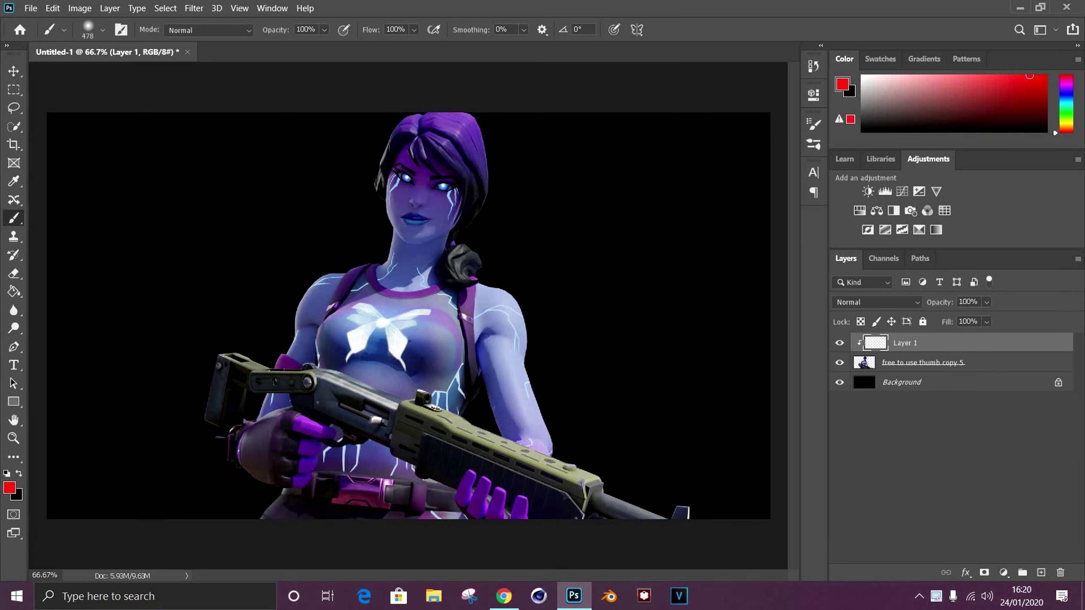
# Paint red over the character's left side in Color blend mode and erase the edges
pyautogui.moveTo(411, 141); pyautogui.dragTo(282, 492)
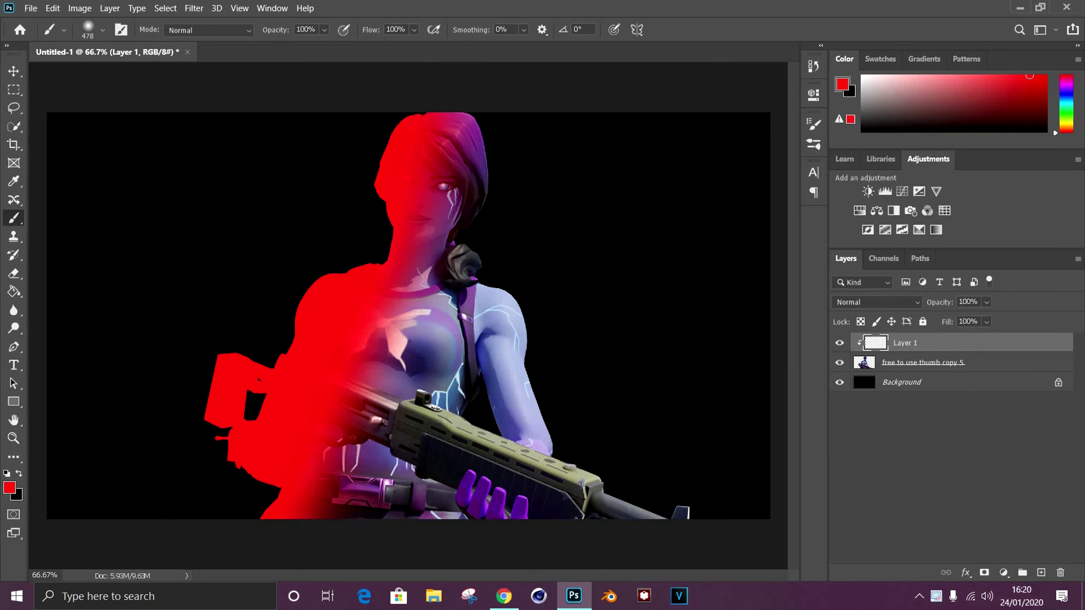
pyautogui.click(879, 300)
pyautogui.click(848, 556)
pyautogui.press('e')
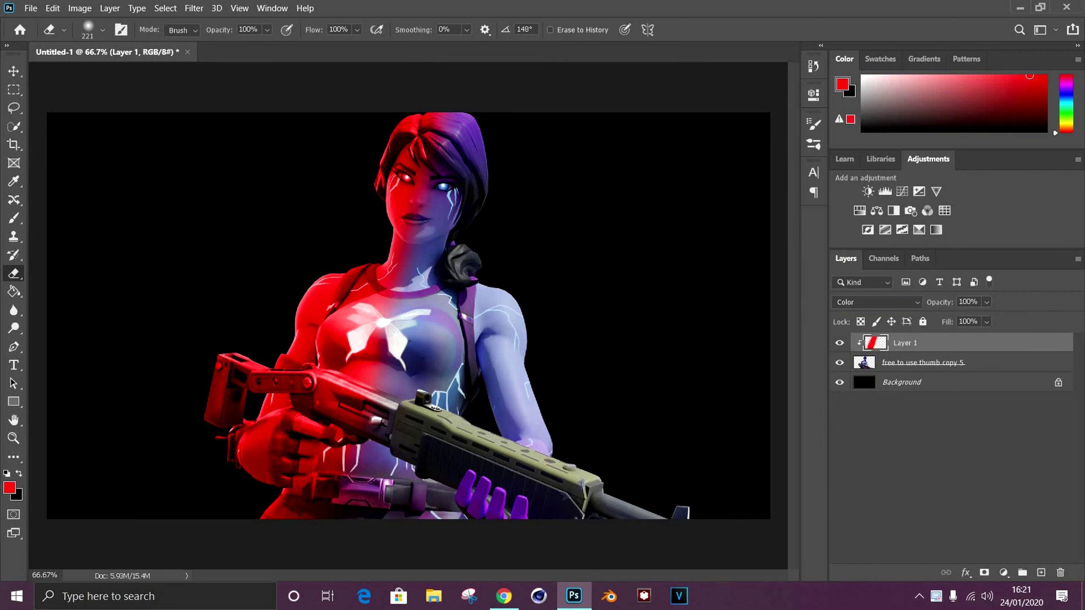
pyautogui.scroll(3, 419, 151)
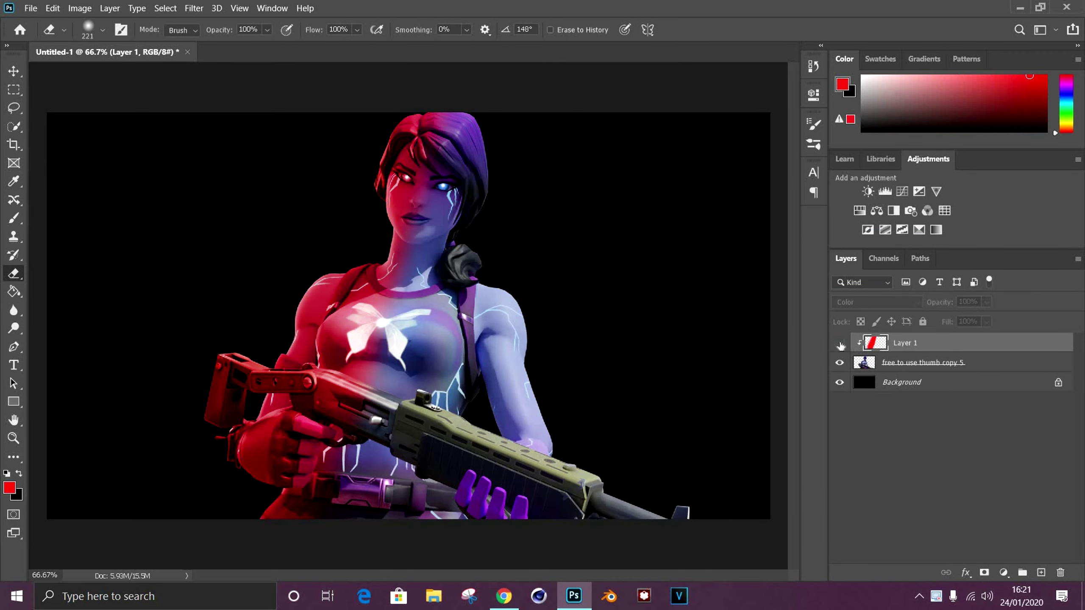
pyautogui.scroll(3, 419, 152)
pyautogui.scroll(5, 419, 152)
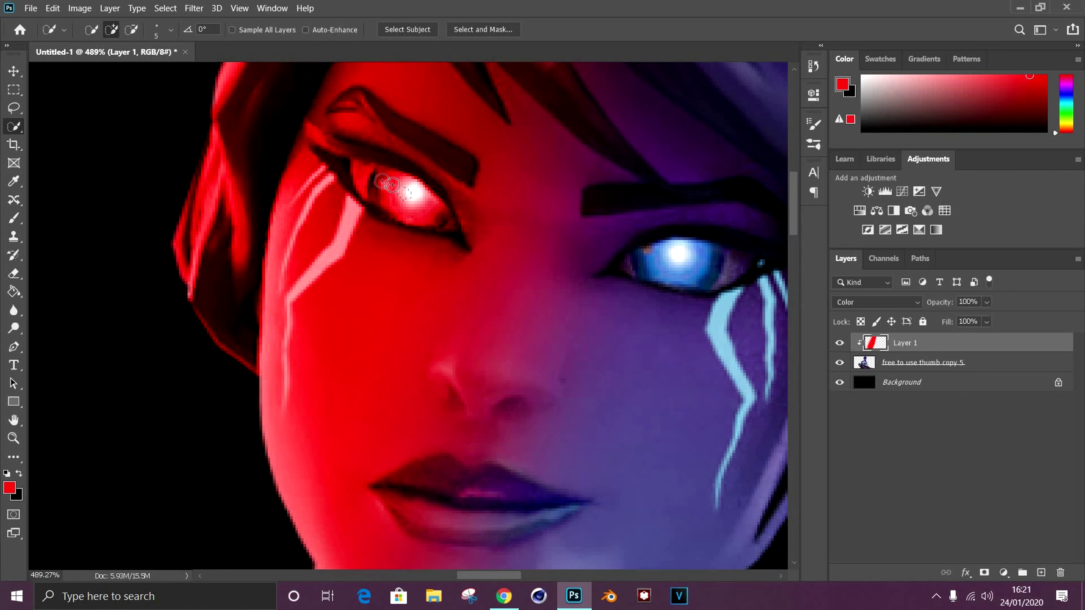
# Hue-shift the selected left eye to a red glow with Hue/Saturation, then reselect the character layer
pyautogui.click(901, 364)
pyautogui.hotkey('ctrl', 'u')
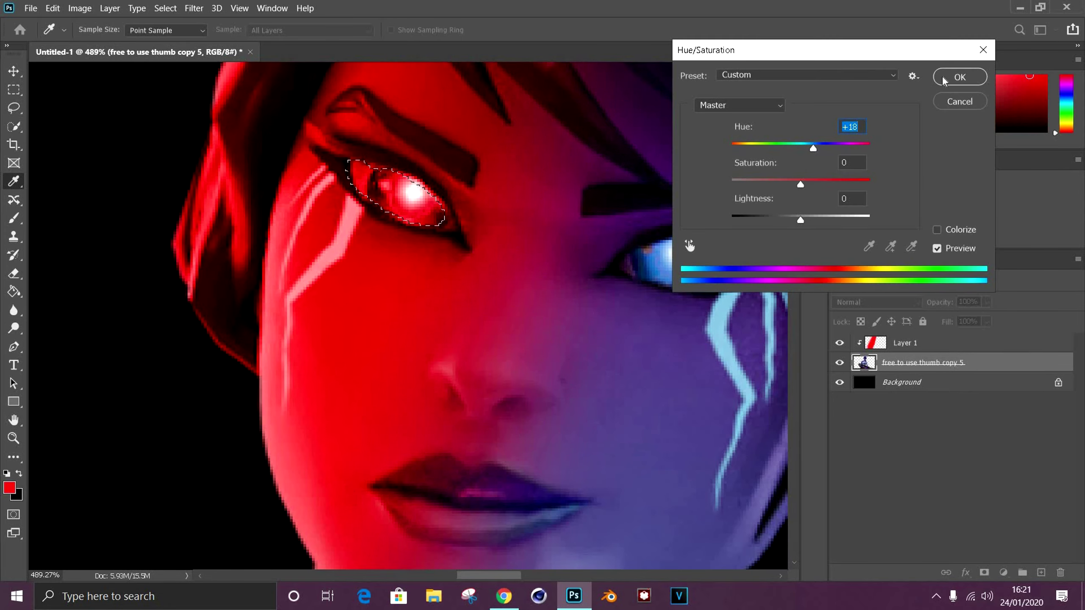
pyautogui.click(944, 80)
pyautogui.press('b')
pyautogui.scroll(-4, 379, 394)
pyautogui.scroll(-3, 379, 394)
pyautogui.scroll(-2, 380, 394)
pyautogui.hotkey('alt', ']')
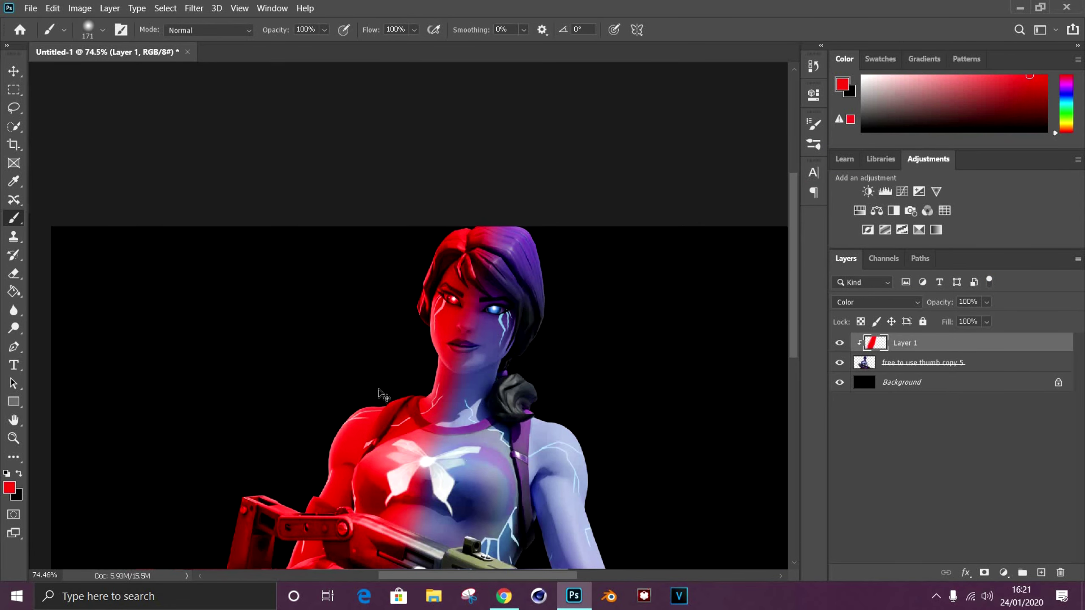
pyautogui.scroll(-2, 379, 394)
pyautogui.scroll(1, 400, 316)
pyautogui.scroll(1, 401, 316)
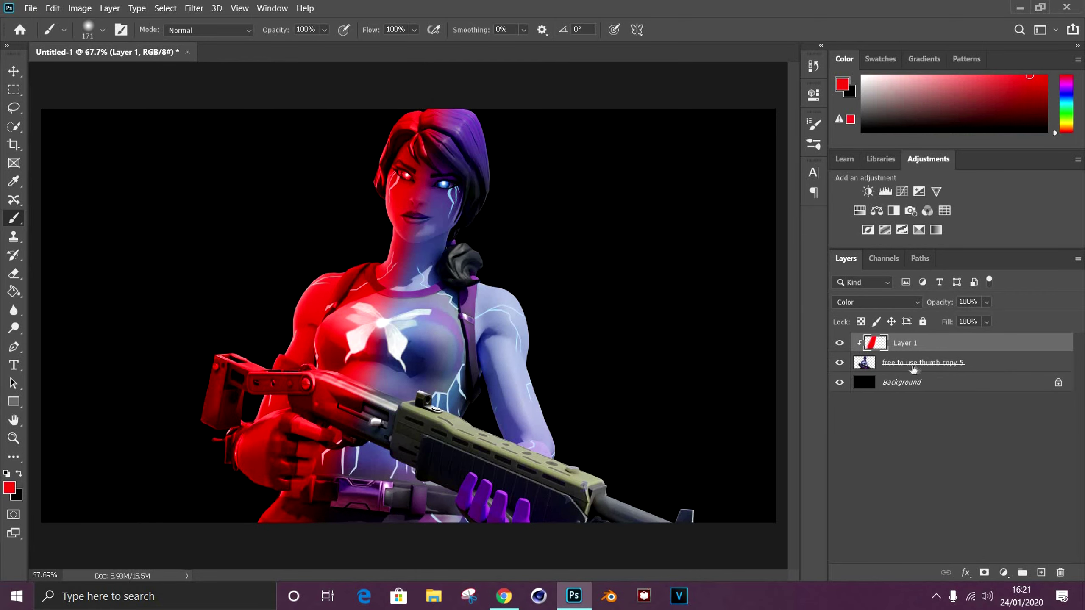
pyautogui.click(914, 369)
# Open the MedzFX Personal Pack and bring its Sunburst group into the thumbnail
pyautogui.hotkey('ctrl', 'o')
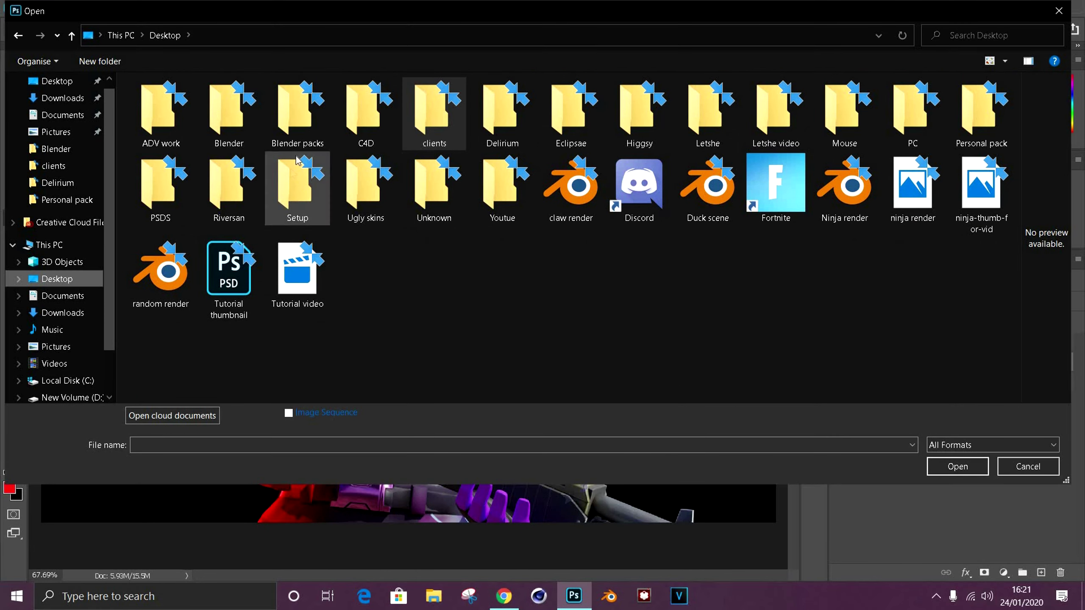
pyautogui.doubleClick(167, 111)
pyautogui.press('Return')
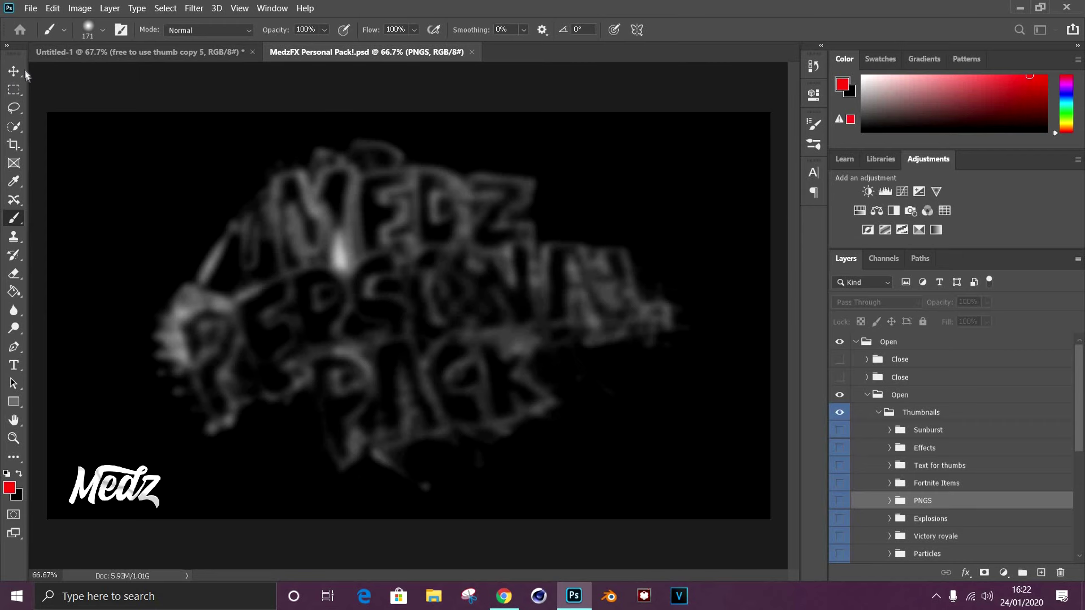
pyautogui.press('v')
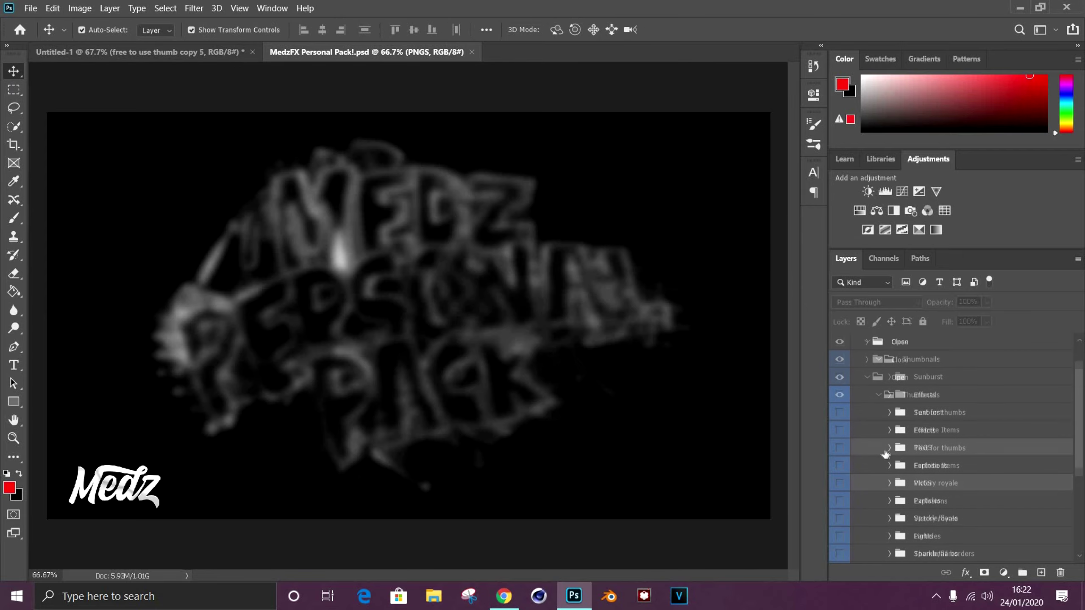
pyautogui.click(928, 430)
pyautogui.moveTo(928, 429); pyautogui.dragTo(400, 273)
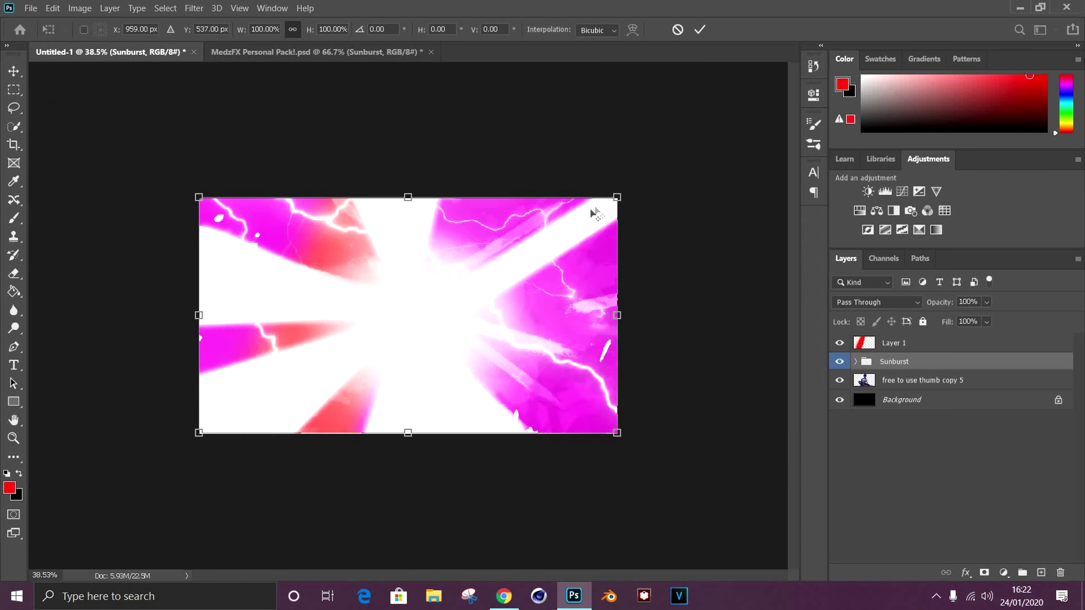
# Fit the sunburst behind the character and group the character layers as 'Render'
pyautogui.hotkey('ctrl', 't')
pyautogui.scroll(-3, 594, 211)
pyautogui.moveTo(923, 379); pyautogui.dragTo(922, 358)
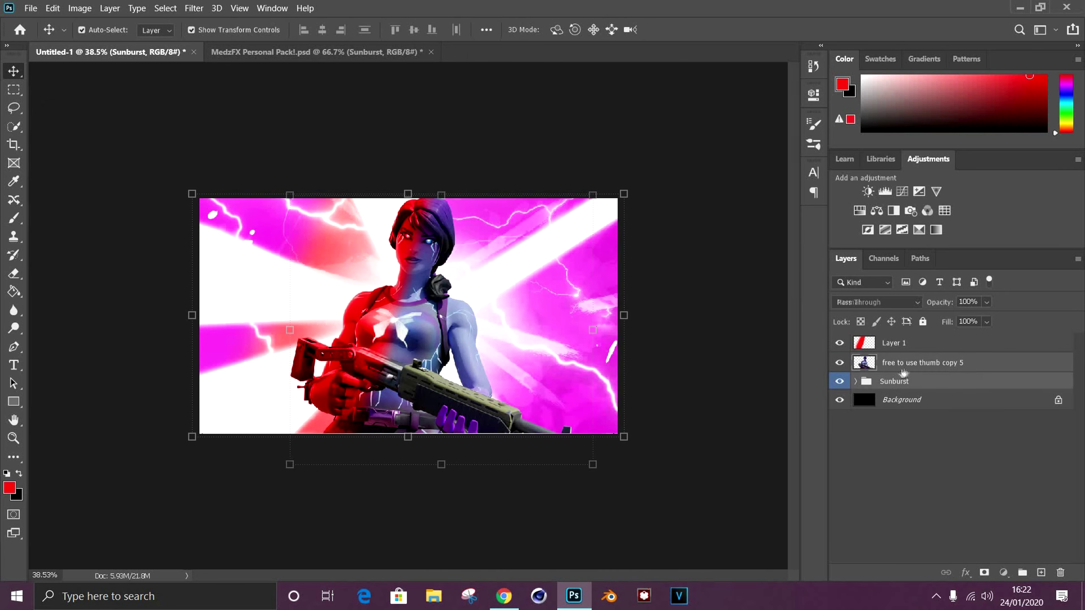
pyautogui.hotkey('ctrl', 'g')
pyautogui.doubleClick(898, 341)
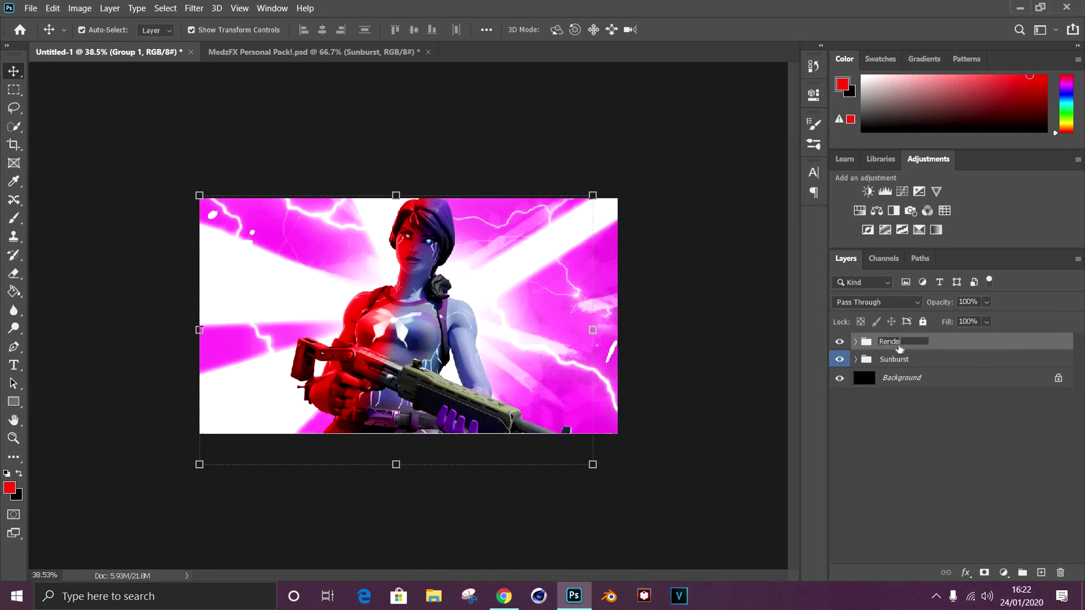
pyautogui.write('r')
pyautogui.press('Return')
# Shift the sunburst's hue by -63 to blue-purple and add a white-paint rim-light layer
pyautogui.hotkey('ctrl', 'u')
pyautogui.moveTo(801, 145); pyautogui.dragTo(765, 147)
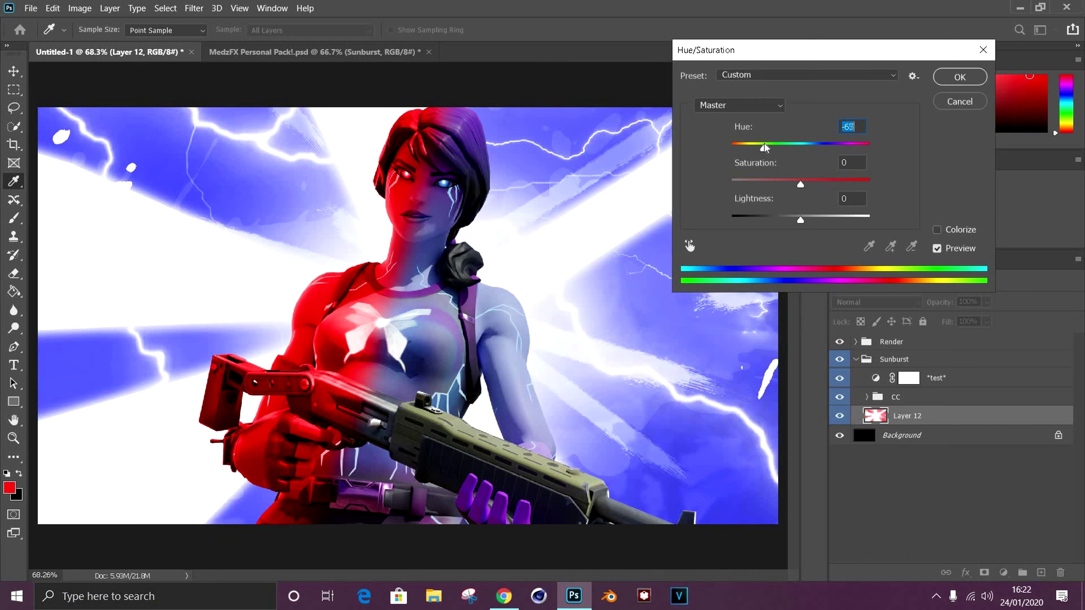
pyautogui.press('Return')
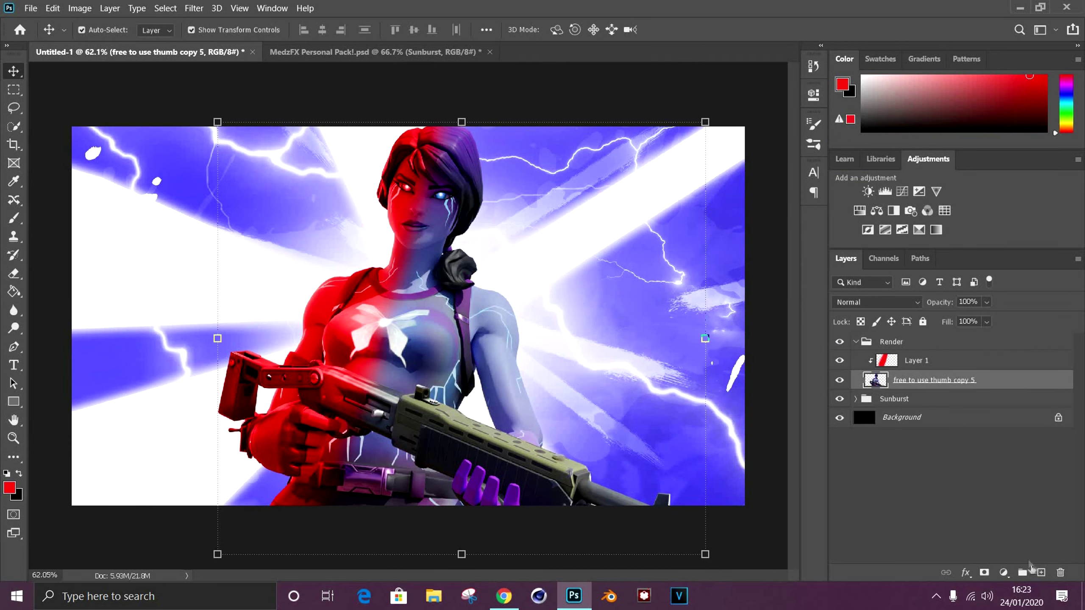
pyautogui.click(6, 474)
pyautogui.press('x')
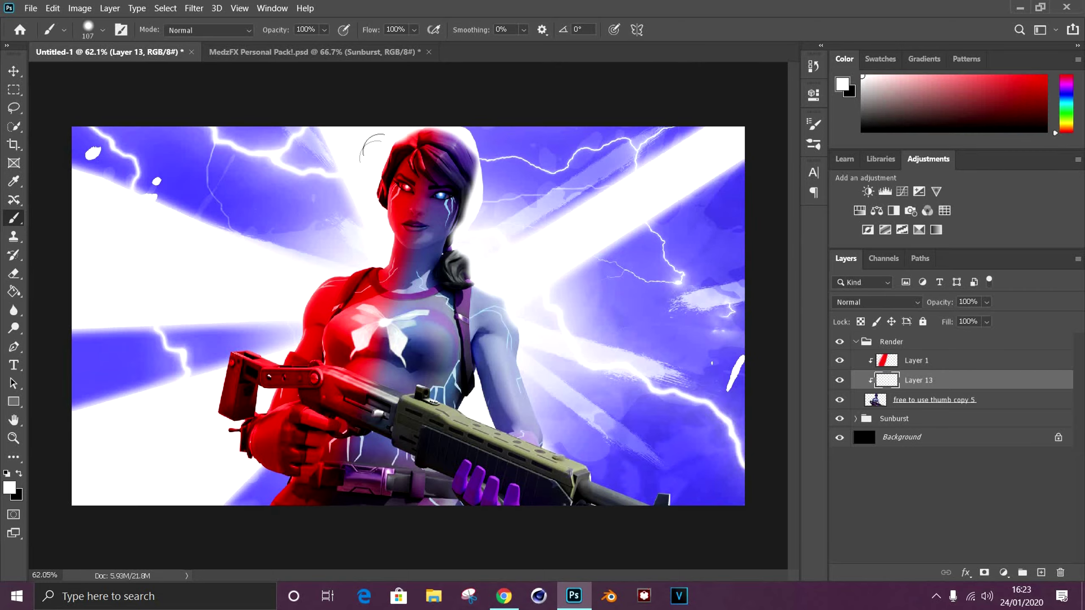
# Paint soft white rim light around the character's head, arm and gun edges
pyautogui.scroll(5, 377, 137)
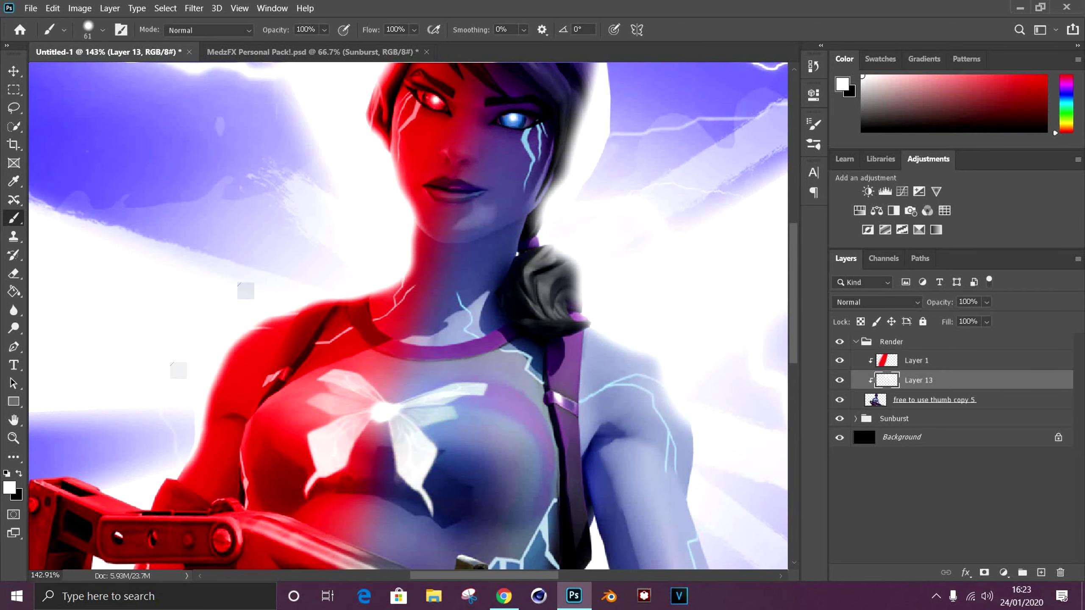
pyautogui.scroll(-5, 564, 359)
pyautogui.hscroll(3, 564, 359)
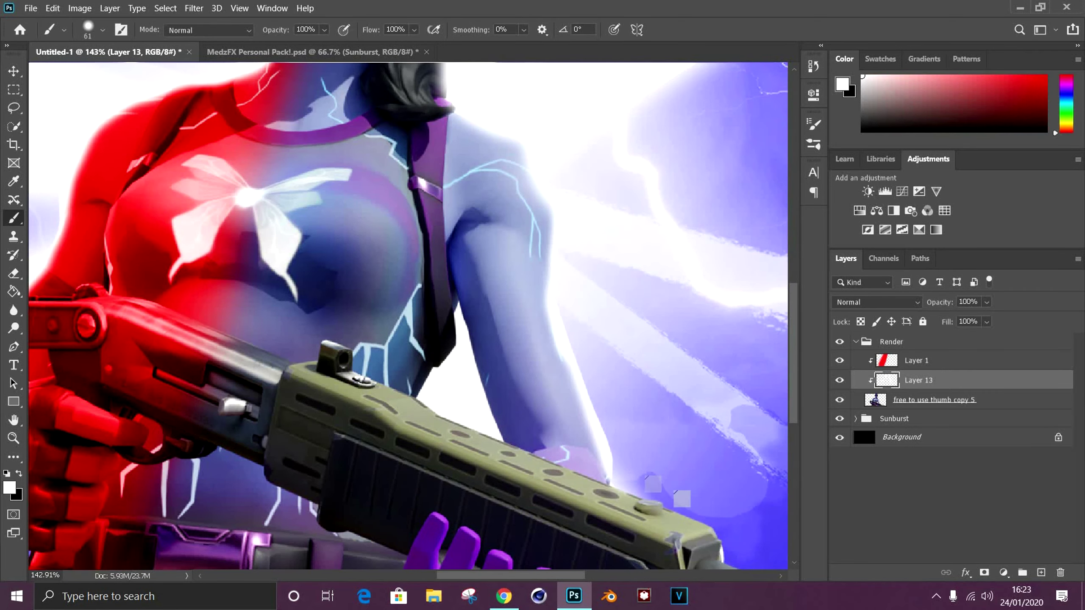
pyautogui.scroll(-5, 637, 474)
pyautogui.hscroll(3, 512, 342)
pyautogui.hscroll(-3, 395, 234)
pyautogui.moveTo(417, 201); pyautogui.dragTo(396, 234)
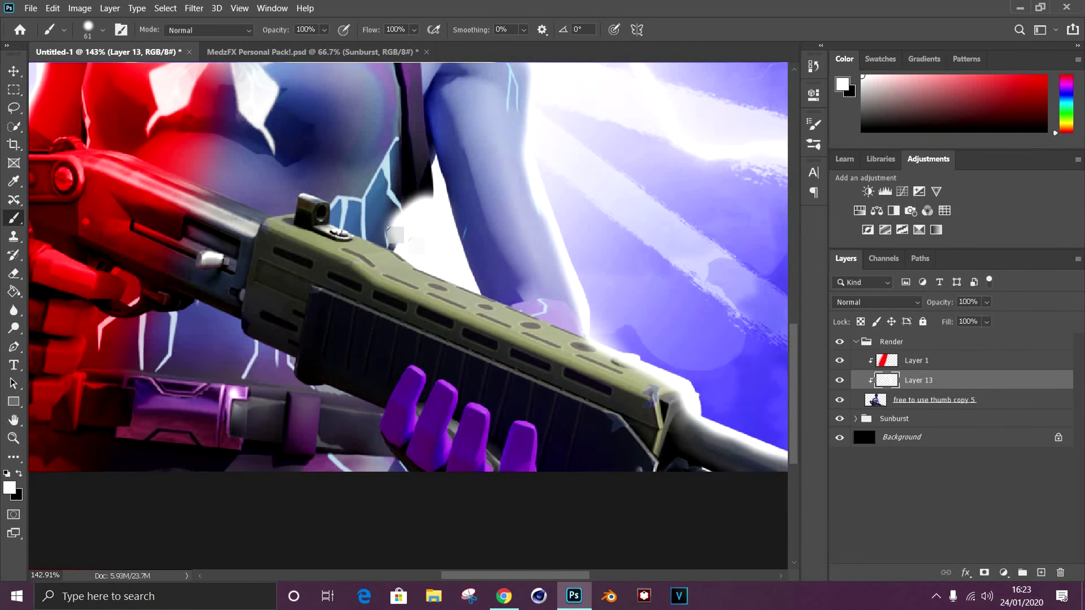
pyautogui.scroll(-5, 471, 273)
pyautogui.scroll(4, 299, 256)
pyautogui.scroll(-2, 160, 256)
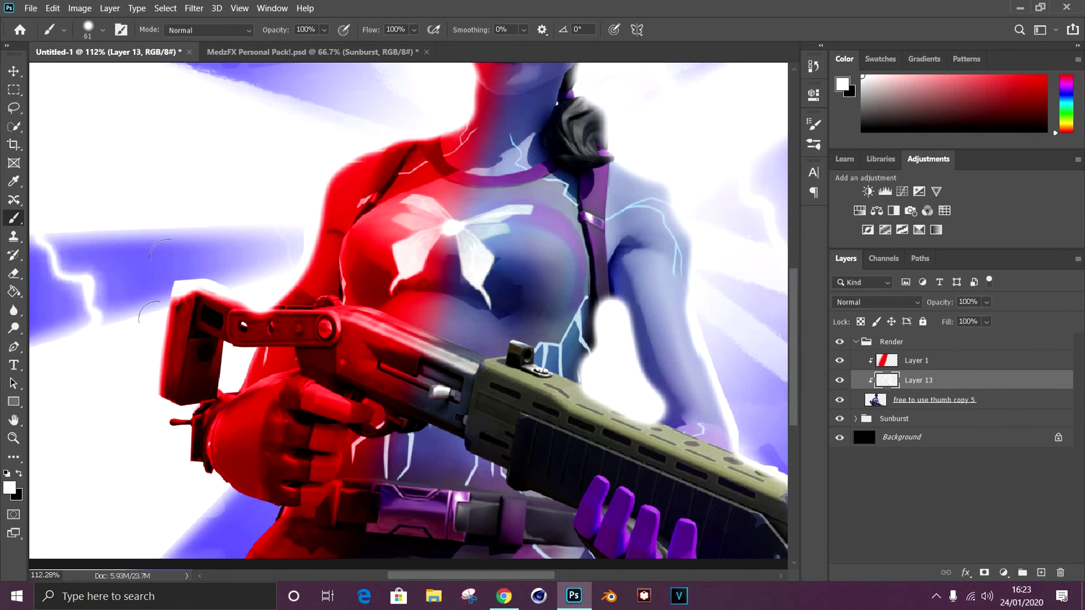
pyautogui.scroll(-2, 462, 316)
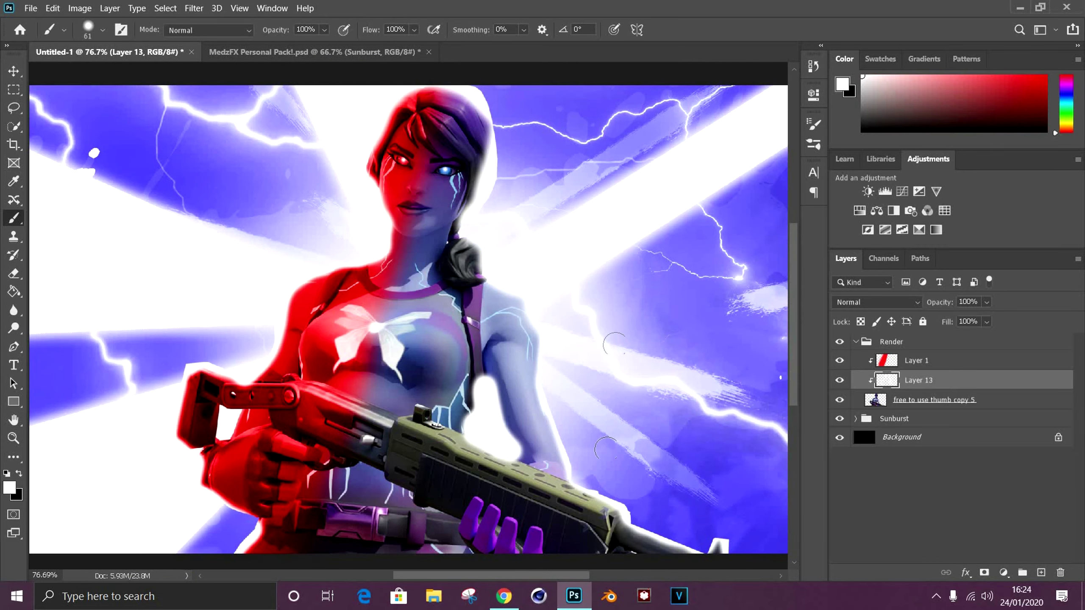
pyautogui.click(932, 400)
pyautogui.doubleClick(997, 401)
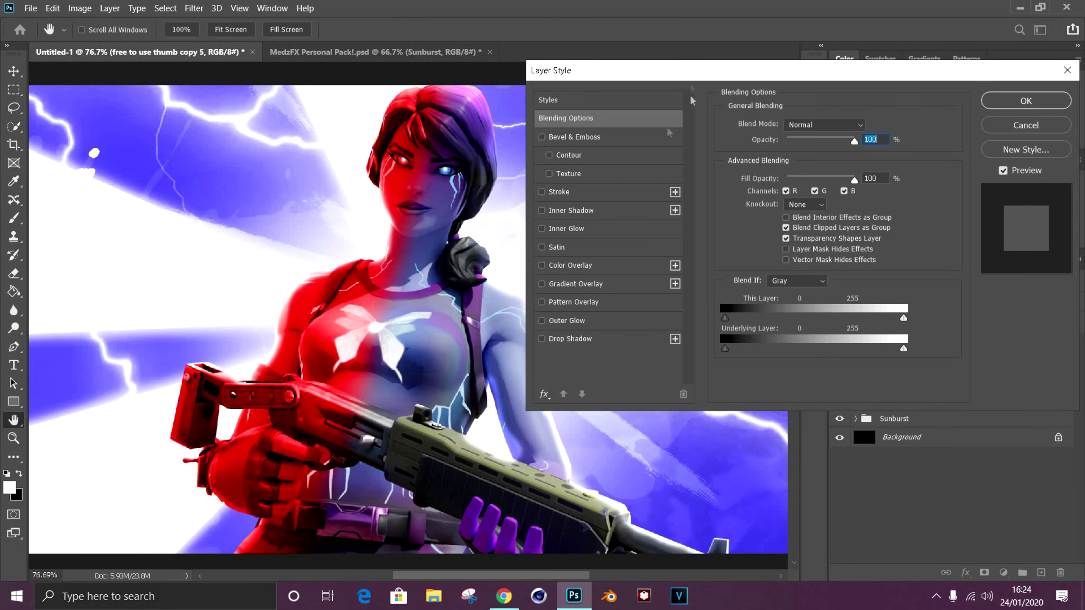
# Discard a trial white stroke and give the character an outer glow plus a smaller white inner glow
pyautogui.click(624, 195)
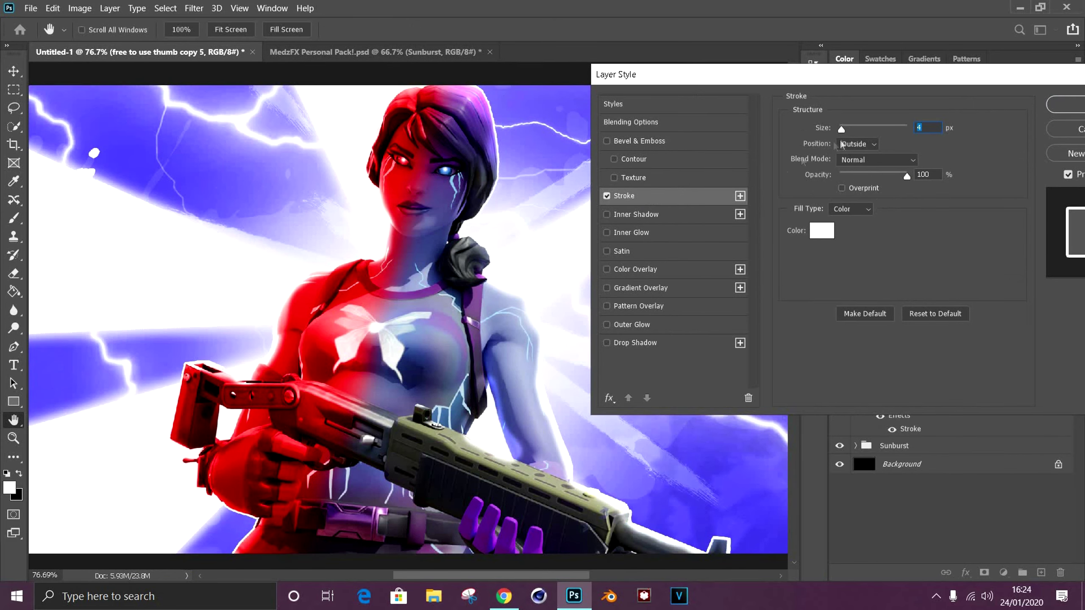
pyautogui.press('Escape')
pyautogui.scroll(-1, 470, 299)
pyautogui.doubleClick(997, 400)
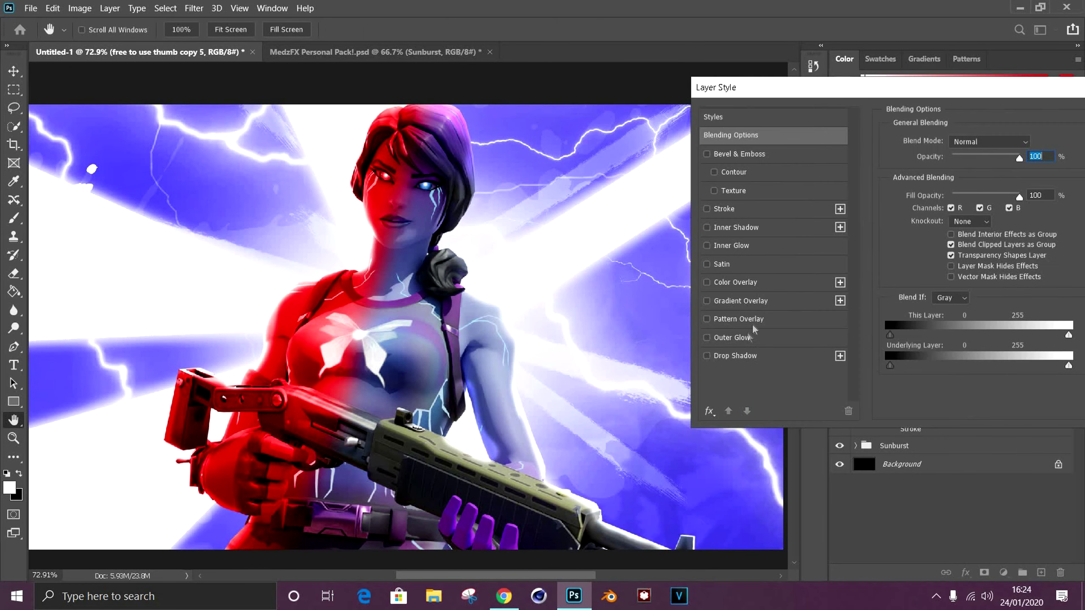
pyautogui.click(731, 338)
pyautogui.click(691, 242)
pyautogui.click(881, 188)
pyautogui.press('Return')
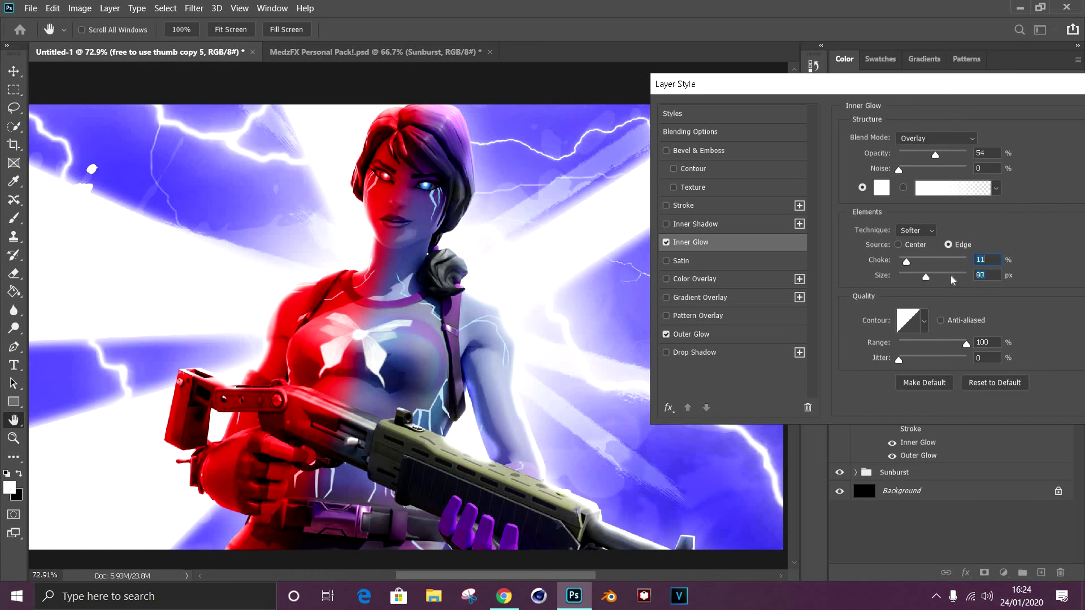
pyautogui.moveTo(925, 276); pyautogui.dragTo(913, 277)
# Add a white satin effect, then test and disable a white Overlay colour overlay
pyautogui.click(666, 261)
pyautogui.click(991, 139)
pyautogui.press('Return')
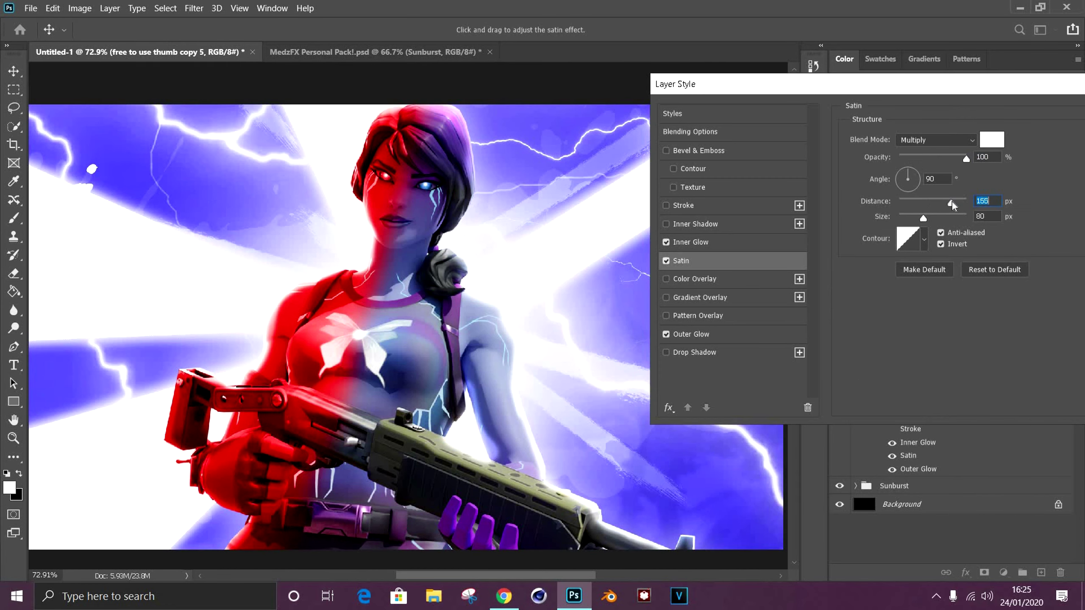
pyautogui.click(666, 278)
pyautogui.click(936, 139)
pyautogui.click(936, 140)
pyautogui.click(914, 257)
pyautogui.moveTo(966, 158); pyautogui.dragTo(898, 158)
pyautogui.click(666, 278)
pyautogui.click(669, 315)
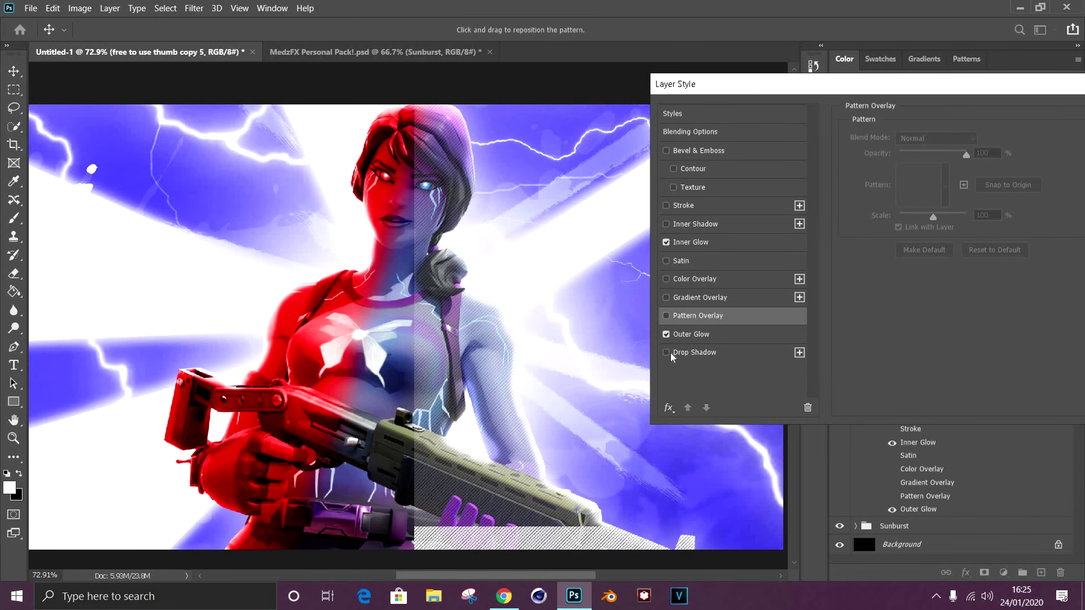
pyautogui.moveTo(726, 84); pyautogui.dragTo(626, 81)
# Close Layer Style and go to the MedzFX Personal Pack, hiding its Sunburst assets
pyautogui.click(1046, 114)
pyautogui.hotkey('ctrl', '0')
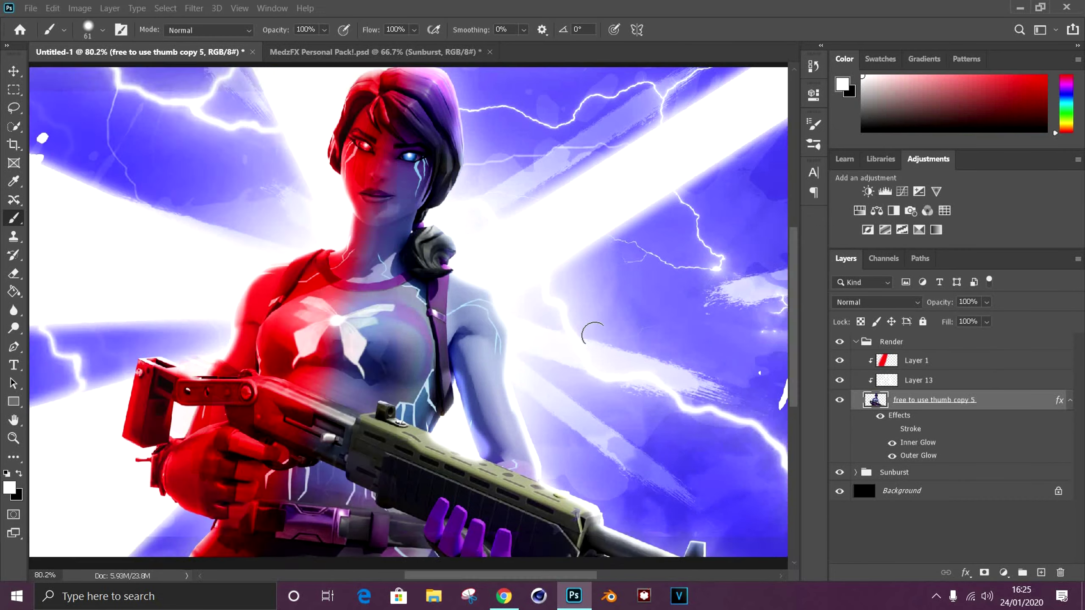
pyautogui.click(376, 52)
pyautogui.click(839, 412)
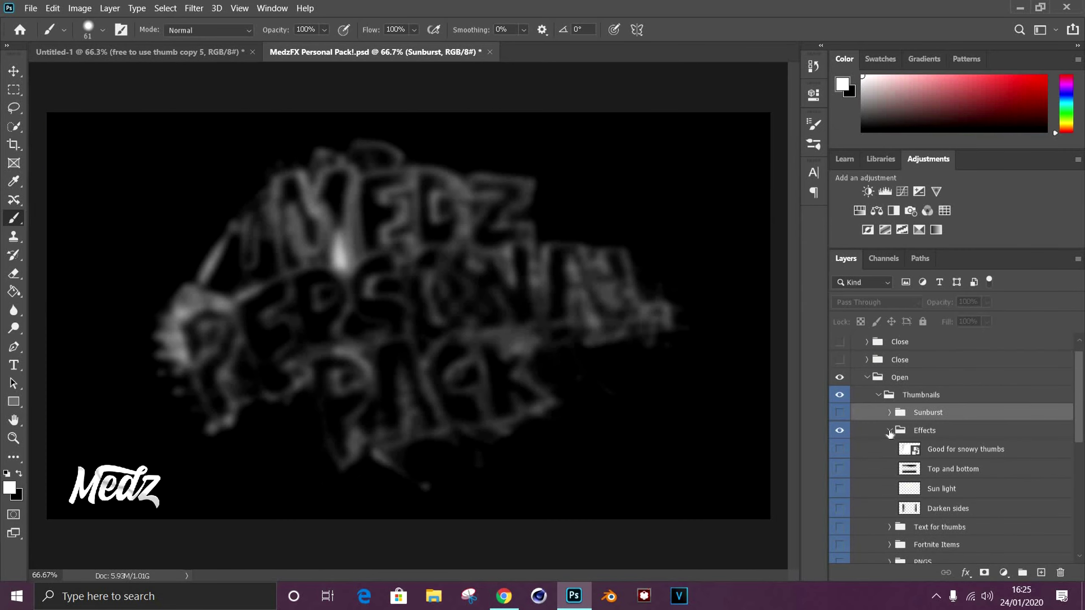
# Copy the Bang and Cool Explosion layers from the pack into the thumbnail
pyautogui.click(890, 431)
pyautogui.scroll(-1, 881, 491)
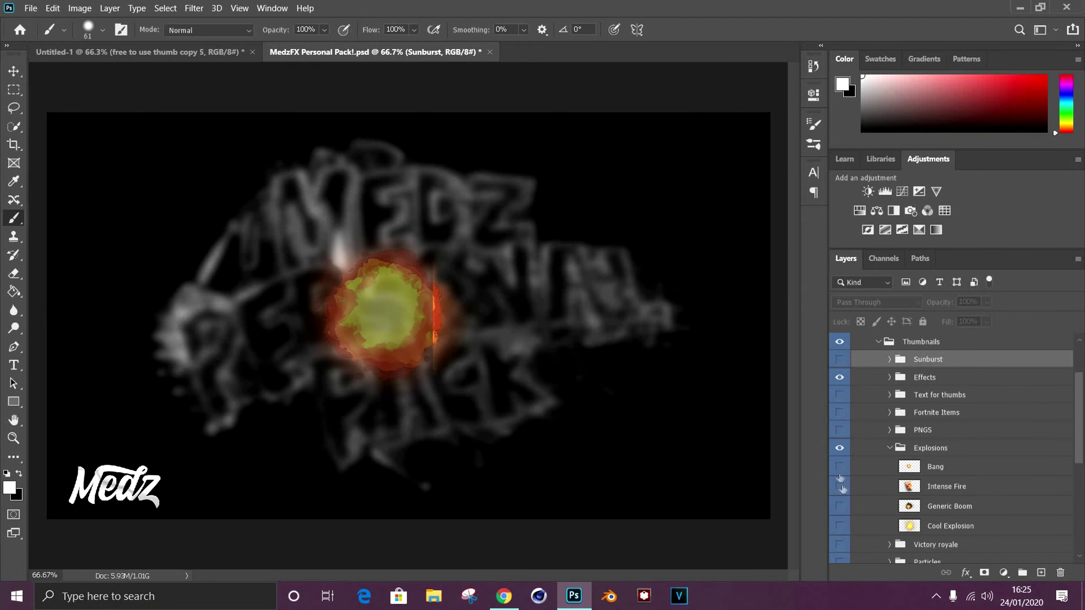
pyautogui.click(840, 526)
pyautogui.click(839, 466)
pyautogui.click(936, 466)
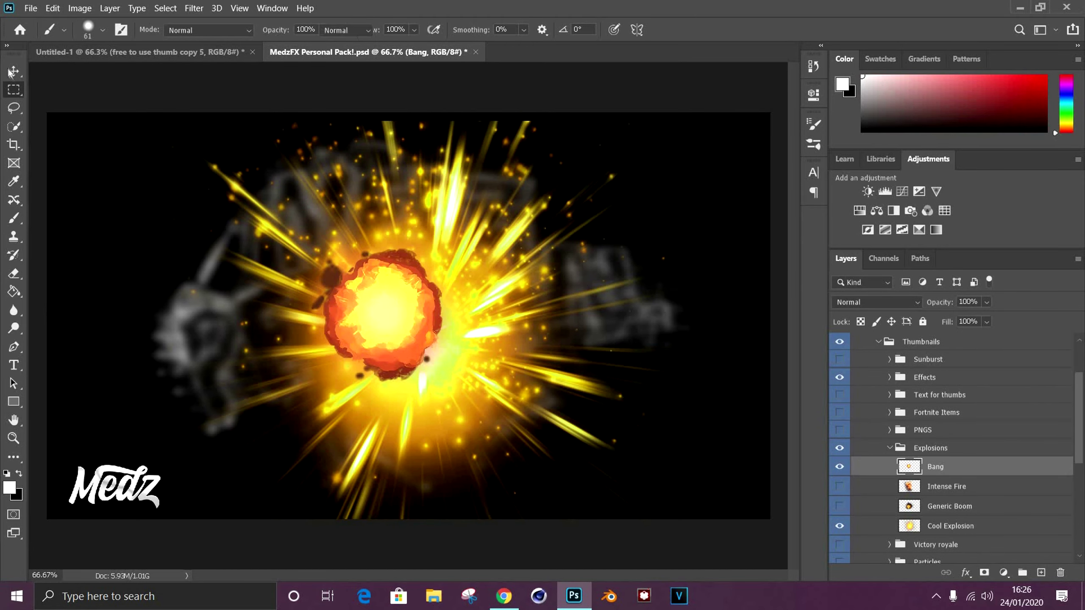
pyautogui.press('v')
pyautogui.keyDown('shift'); pyautogui.click(951, 525); pyautogui.keyUp('shift')
pyautogui.moveTo(411, 338); pyautogui.dragTo(572, 340)
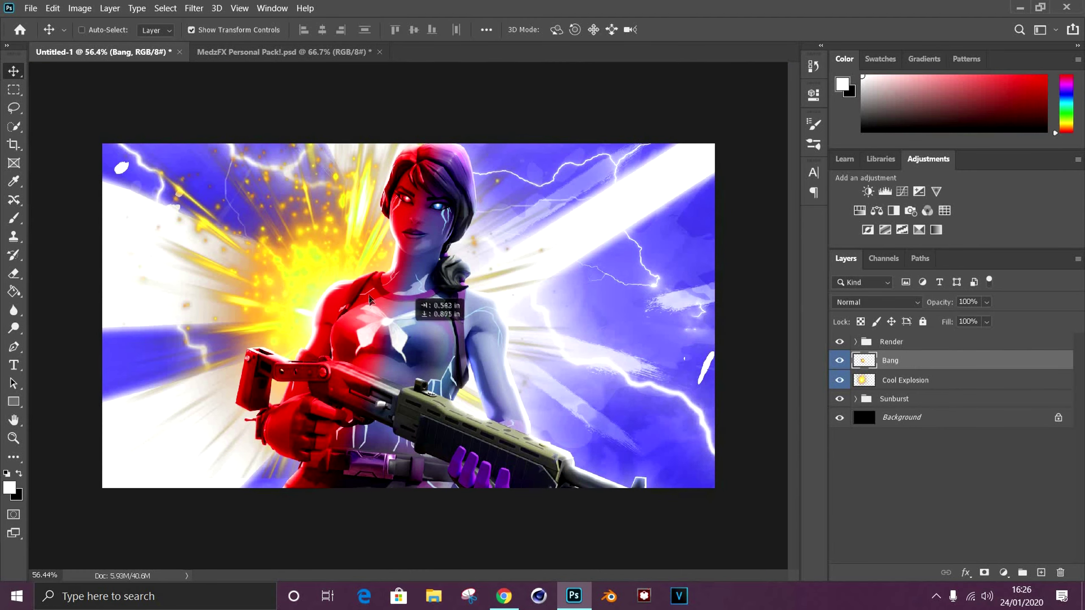
# Resize Cool Explosion and Bang, place them left of the character, and erase excess
pyautogui.click(906, 380)
pyautogui.hotkey('ctrl', 't')
pyautogui.moveTo(470, 205); pyautogui.dragTo(538, 359)
pyautogui.press('e')
pyautogui.click(906, 360)
pyautogui.hotkey('ctrl', 't')
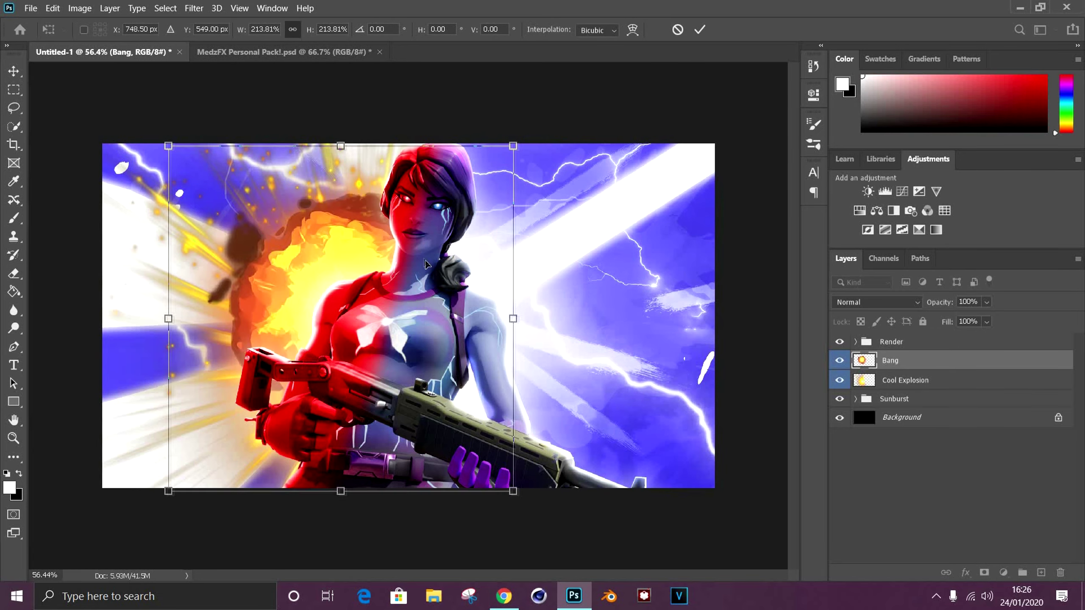
pyautogui.moveTo(427, 213)
pyautogui.mouseDown()
pyautogui.moveTo(446, 214)
pyautogui.moveTo(526, 385)
pyautogui.mouseUp()
pyautogui.click(700, 30)
pyautogui.press('e')
pyautogui.scroll(1, 521, 350)
# Group Bang and Cool Explosion into a folder named 'Explosion'
pyautogui.click(1022, 572)
pyautogui.doubleClick(893, 360)
pyautogui.write('Ex')
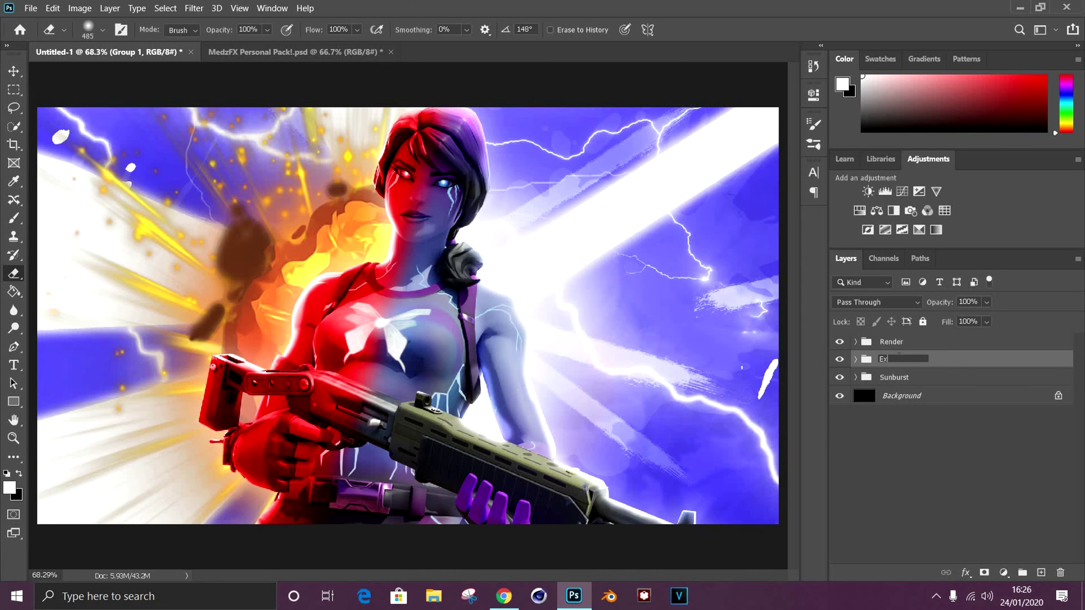
pyautogui.click(856, 376)
pyautogui.scroll(-2, 374, 378)
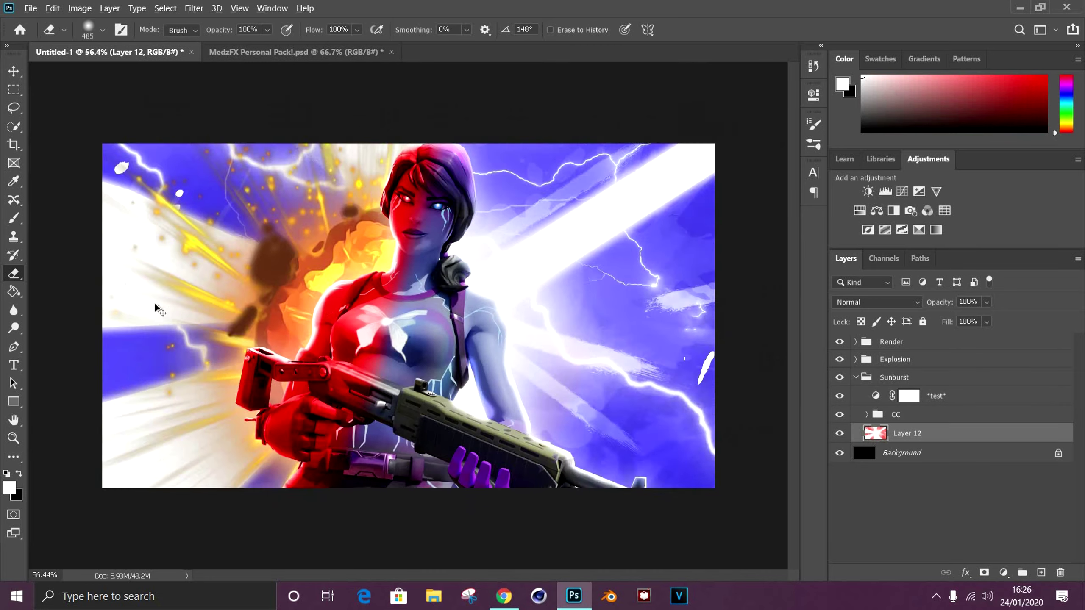
# Turn the drawn path into a selection and fill it black on new Layer 14
pyautogui.scroll(-2, 374, 378)
pyautogui.rightClick(319, 482)
pyautogui.click(342, 184)
pyautogui.click(615, 150)
pyautogui.rightClick(195, 99)
pyautogui.click(222, 196)
pyautogui.rightClick(360, 290)
pyautogui.click(380, 458)
pyautogui.click(964, 266)
pyautogui.click(628, 148)
# Apply a 3.4 px Gaussian Blur to the Bang layer
pyautogui.scroll(2, 408, 316)
pyautogui.click(856, 359)
pyautogui.click(910, 397)
pyautogui.click(902, 378)
pyautogui.click(194, 8)
pyautogui.click(398, 203)
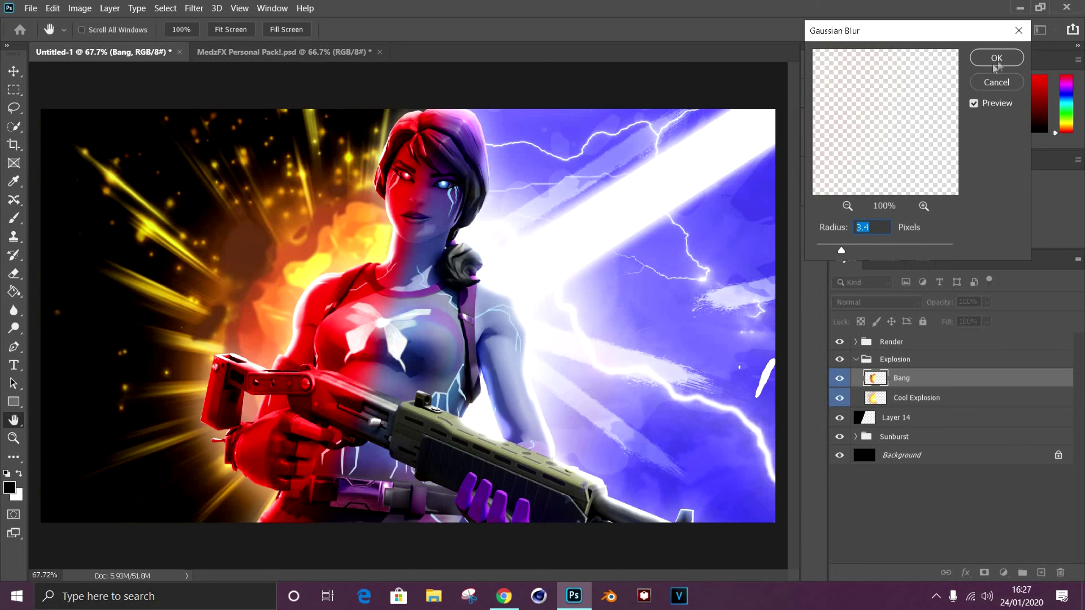
pyautogui.click(997, 57)
# Add a new Layer 15 clipped to the character and pick an orange paint colour
pyautogui.press('m')
pyautogui.click(856, 359)
pyautogui.click(932, 419)
pyautogui.hotkey('ctrl', 'shift', 'alt', 'n')
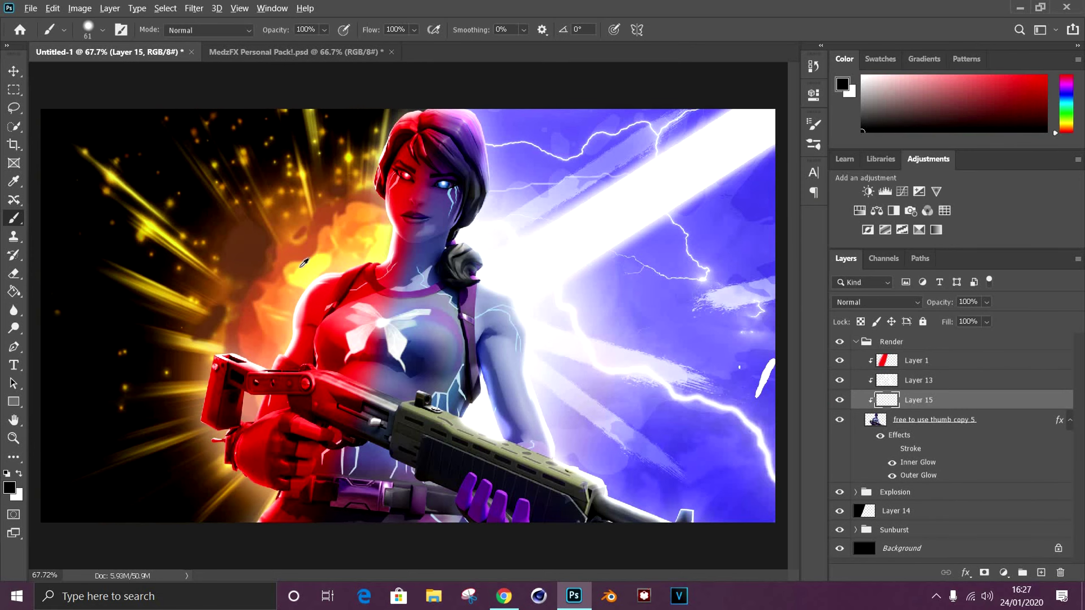
pyautogui.keyDown('alt'); pyautogui.click(304, 262); pyautogui.keyUp('alt')
pyautogui.scroll(3, 304, 262)
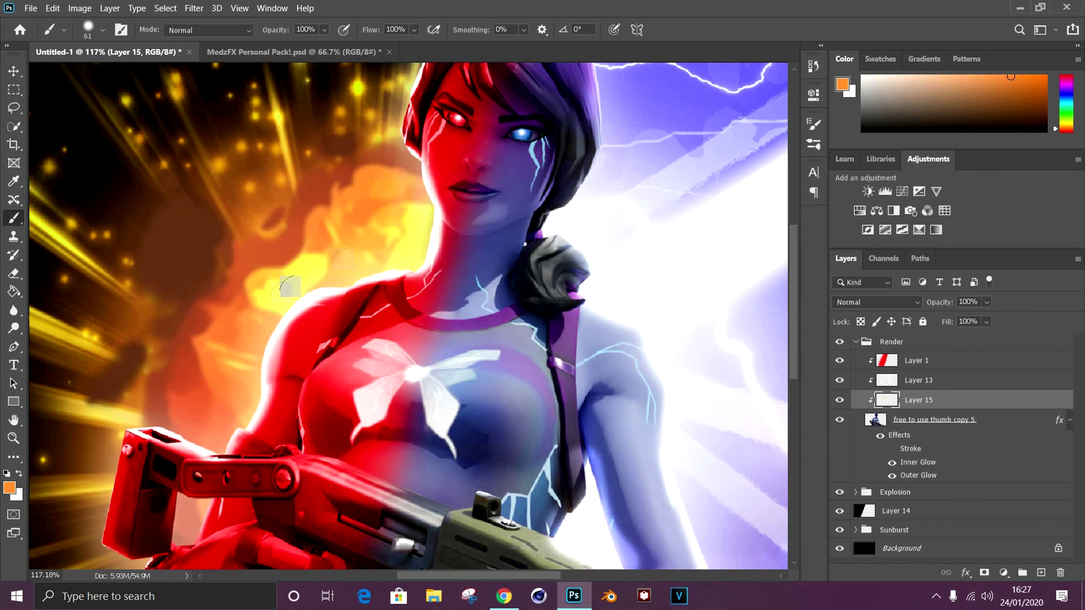
# Paint orange along the character's left edge and set Layer 15 to Overlay
pyautogui.scroll(-5, 120, 470)
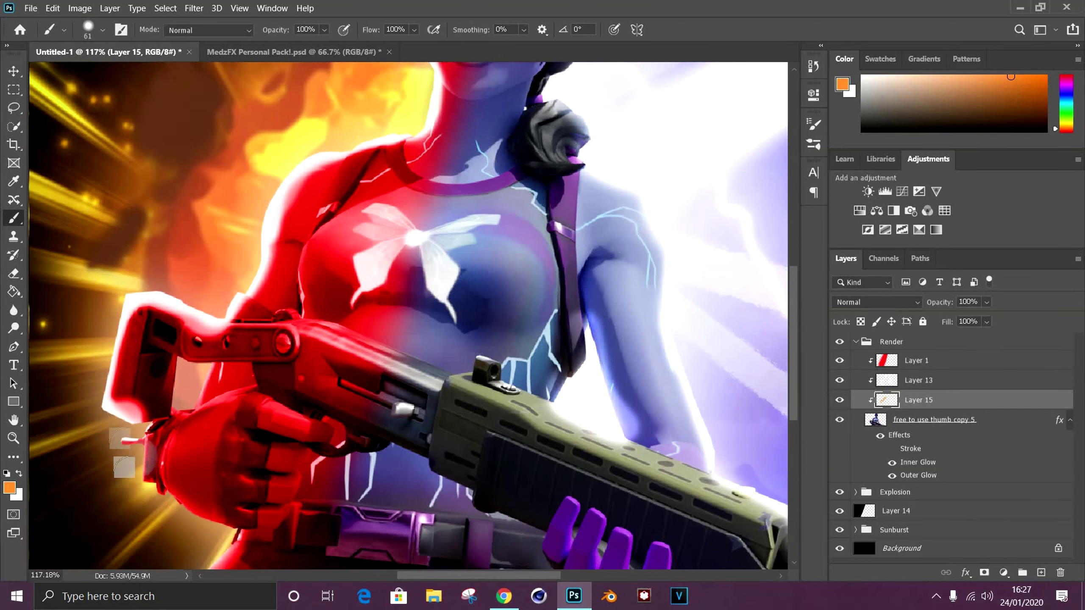
pyautogui.scroll(-1, 194, 513)
pyautogui.scroll(-2, 193, 513)
pyautogui.scroll(5, 194, 513)
pyautogui.click(877, 302)
pyautogui.click(843, 397)
pyautogui.press('v')
pyautogui.hotkey('ctrl', '0')
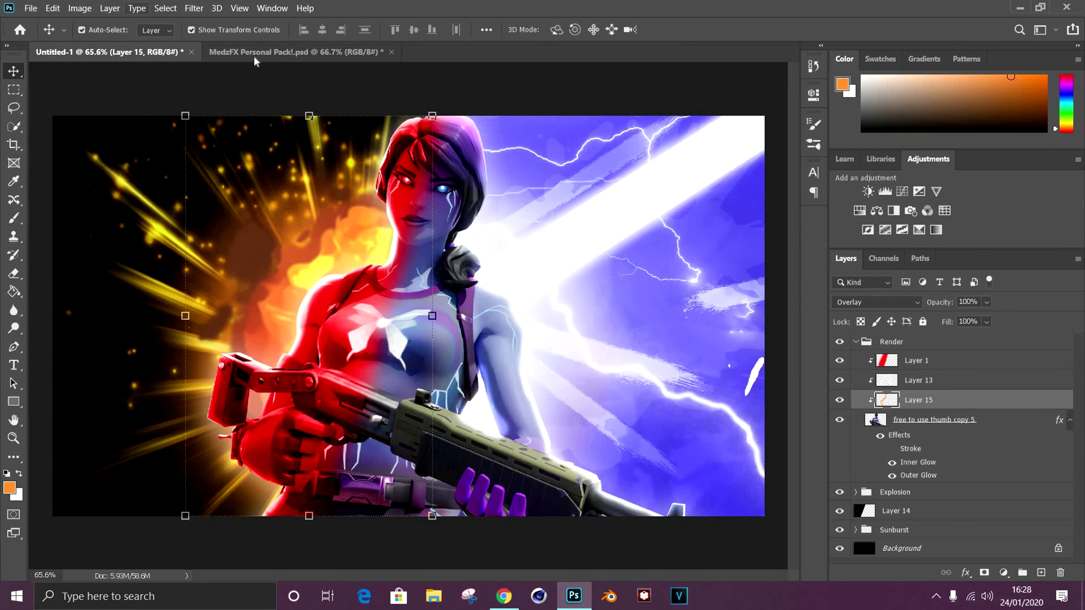
# Copy the Intense Fire layer from the MedzFX pack into the Explosion group beneath Bang
pyautogui.click(295, 51)
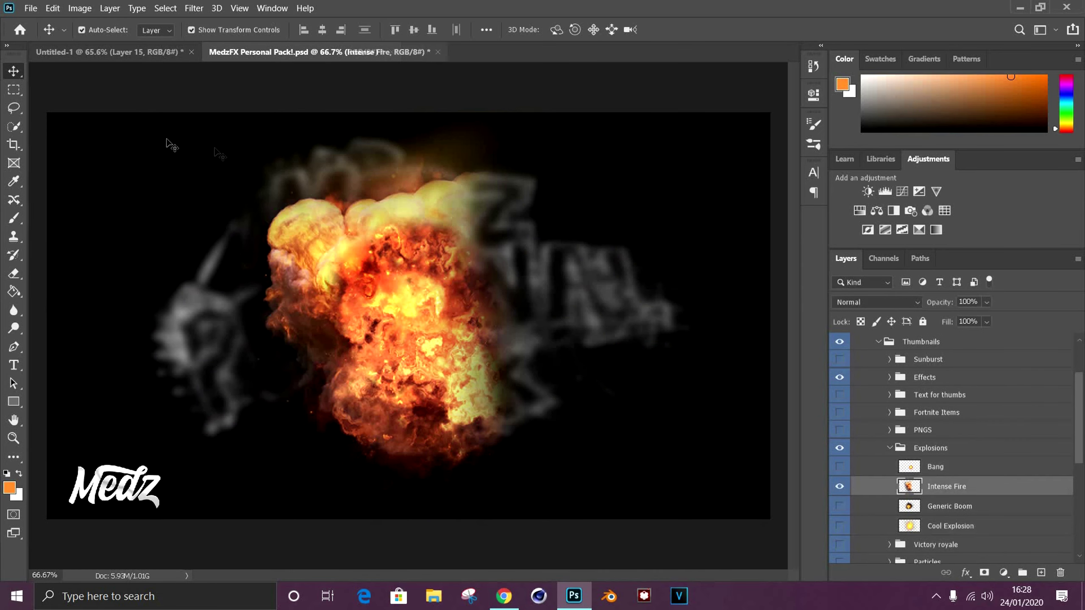
pyautogui.moveTo(255, 160); pyautogui.dragTo(310, 263)
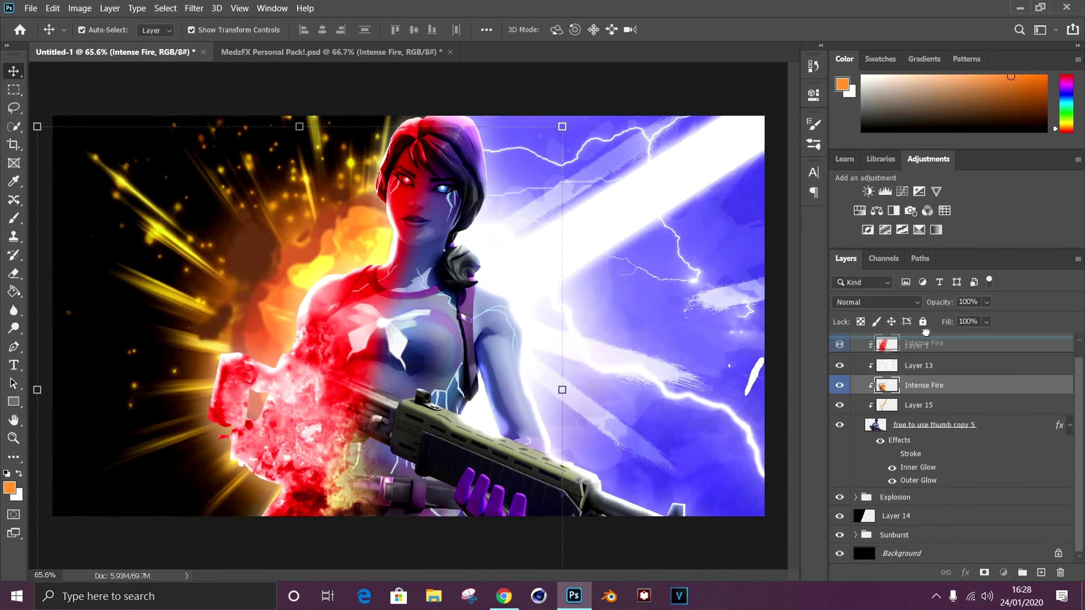
pyautogui.moveTo(925, 332); pyautogui.dragTo(895, 497)
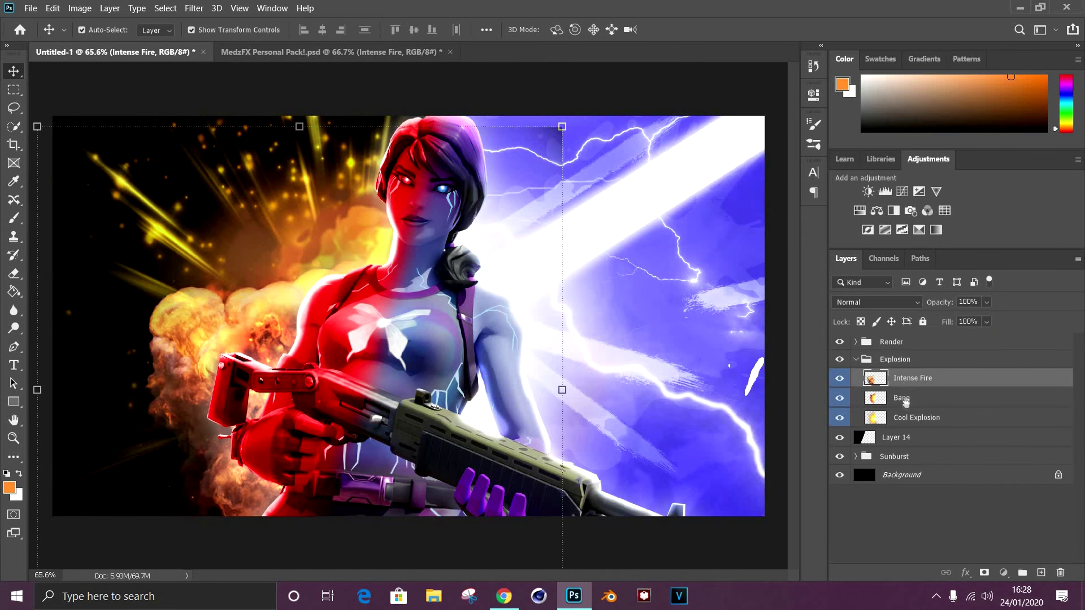
pyautogui.moveTo(906, 401); pyautogui.dragTo(906, 408)
# Apply a Gaussian Blur to the Intense Fire layer
pyautogui.hotkey('ctrl', 't')
pyautogui.scroll(-2, 538, 363)
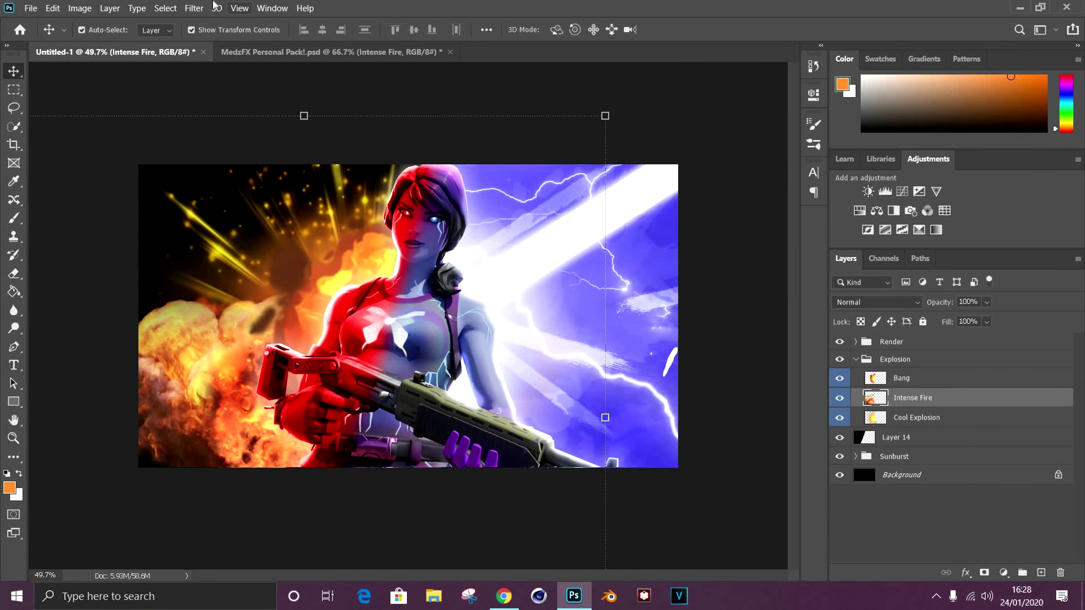
pyautogui.click(194, 8)
pyautogui.click(424, 208)
pyautogui.click(993, 53)
pyautogui.scroll(2, 385, 308)
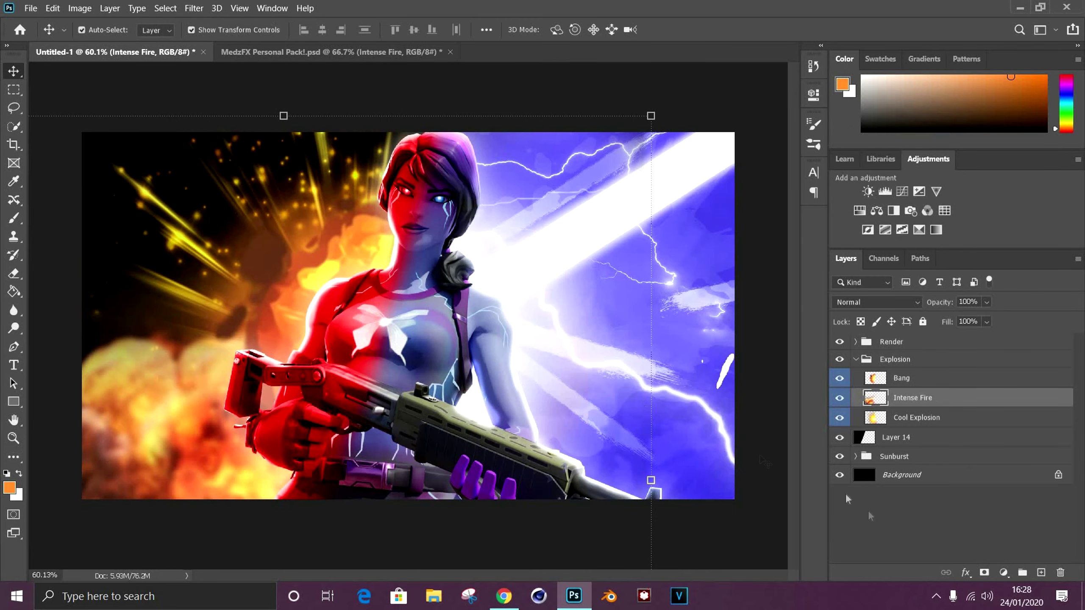
# Search online for 'hell' background images and paste a fire image into the thumbnail
pyautogui.write('hel')
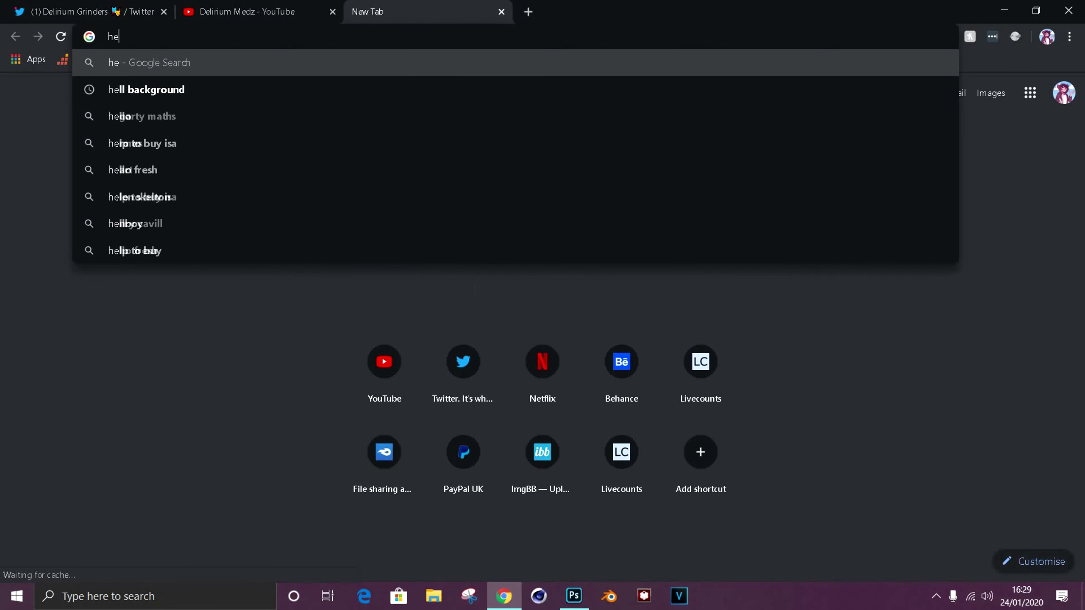
pyautogui.press('Return')
pyautogui.click(180, 109)
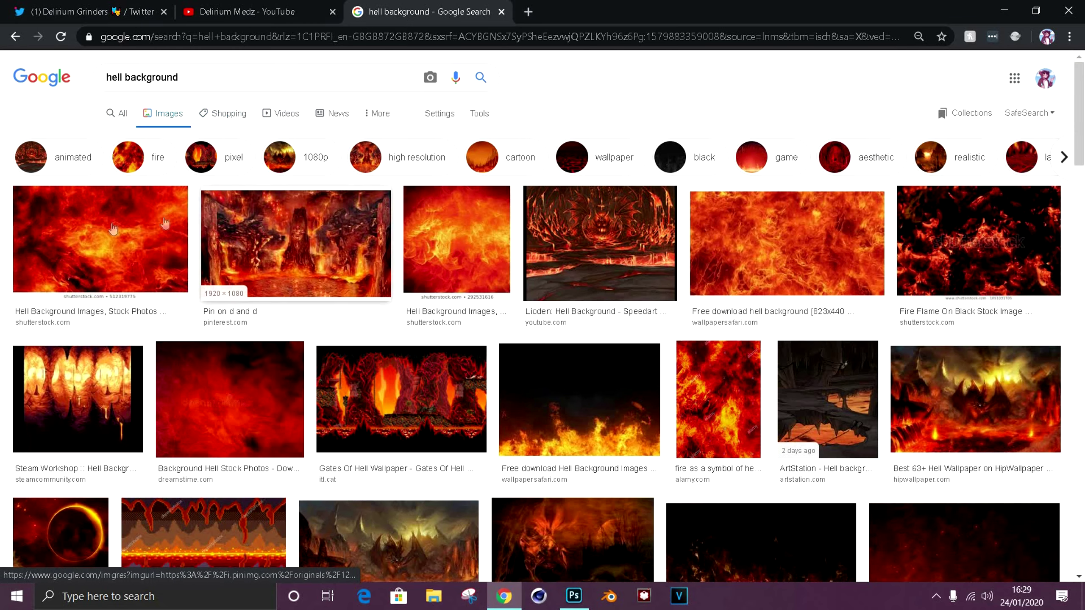
pyautogui.click(179, 222)
pyautogui.click(574, 595)
pyautogui.hotkey('ctrl', 'v')
pyautogui.hotkey('ctrl', 't')
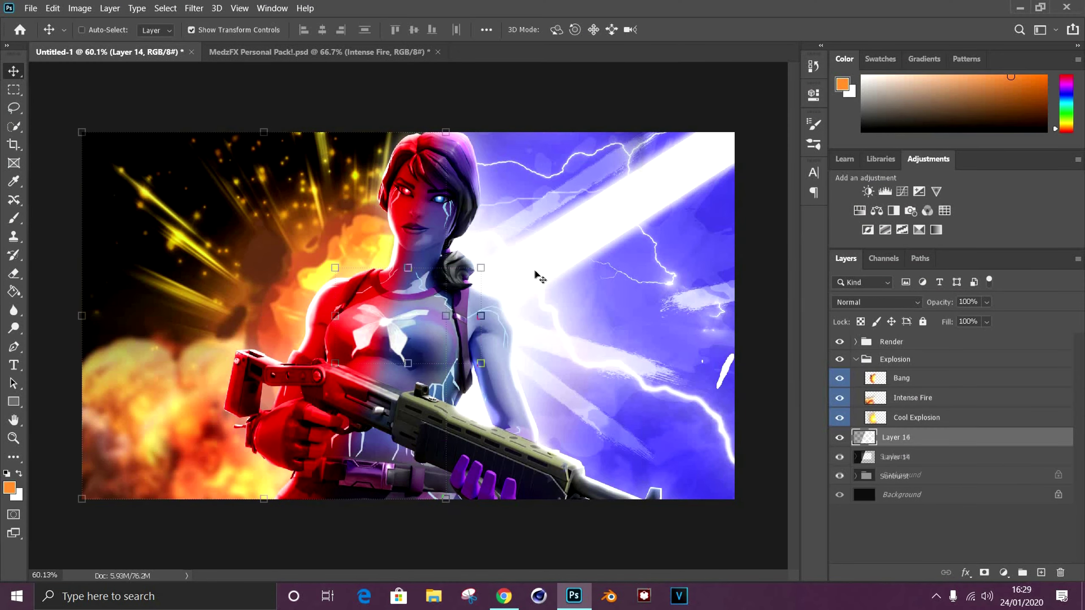
# Scale the fire image over the canvas, erase its right side and apply Box Blur radius 2
pyautogui.moveTo(557, 282); pyautogui.dragTo(687, 117)
pyautogui.press('Return')
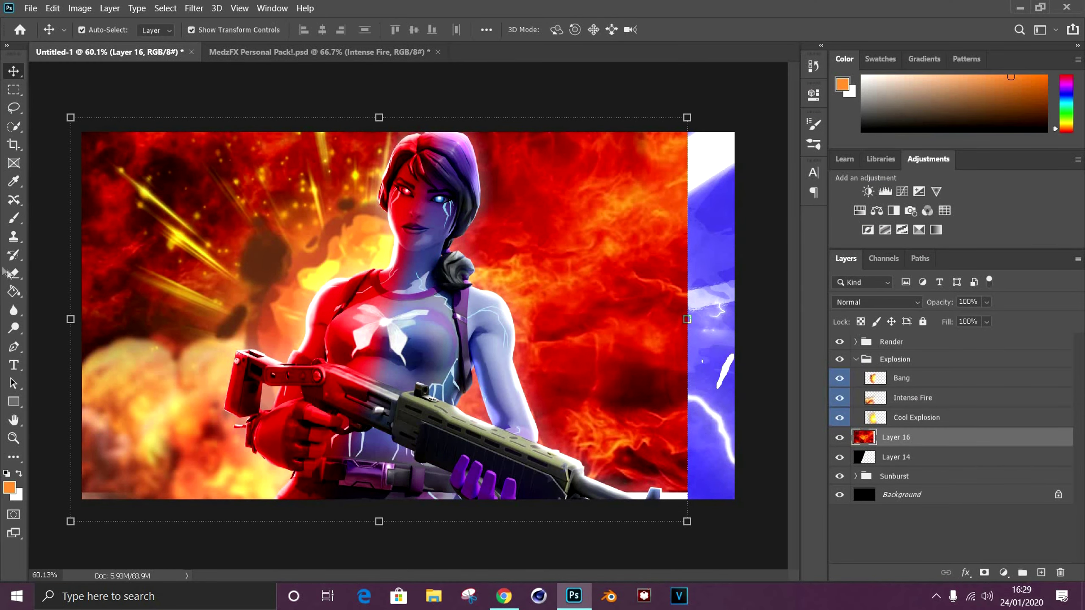
pyautogui.click(13, 273)
pyautogui.moveTo(641, 171); pyautogui.dragTo(620, 470)
pyautogui.click(194, 8)
pyautogui.click(406, 199)
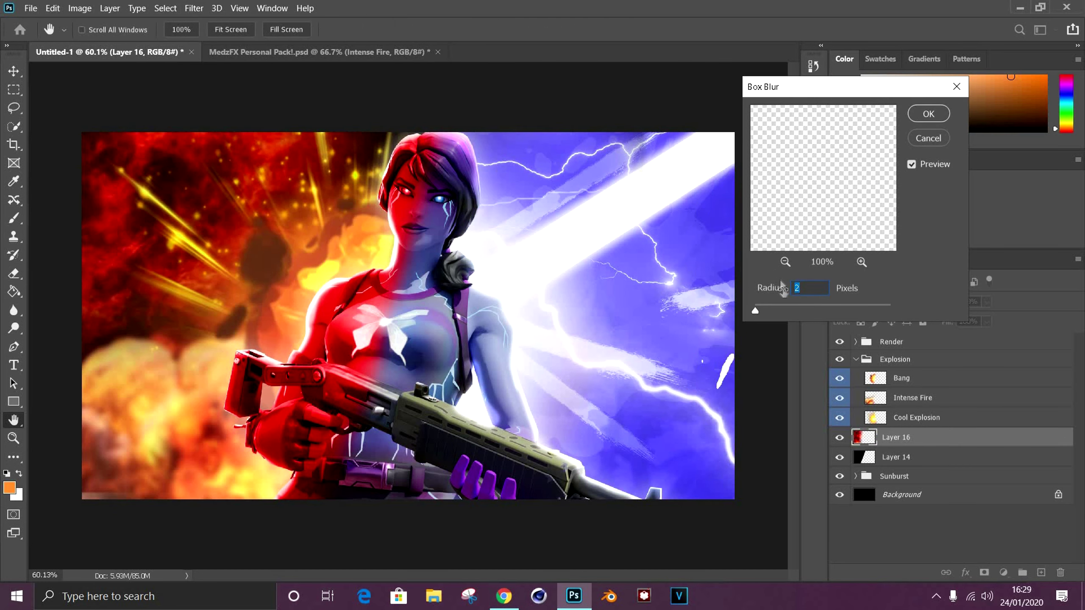
pyautogui.press('Return')
pyautogui.click(856, 359)
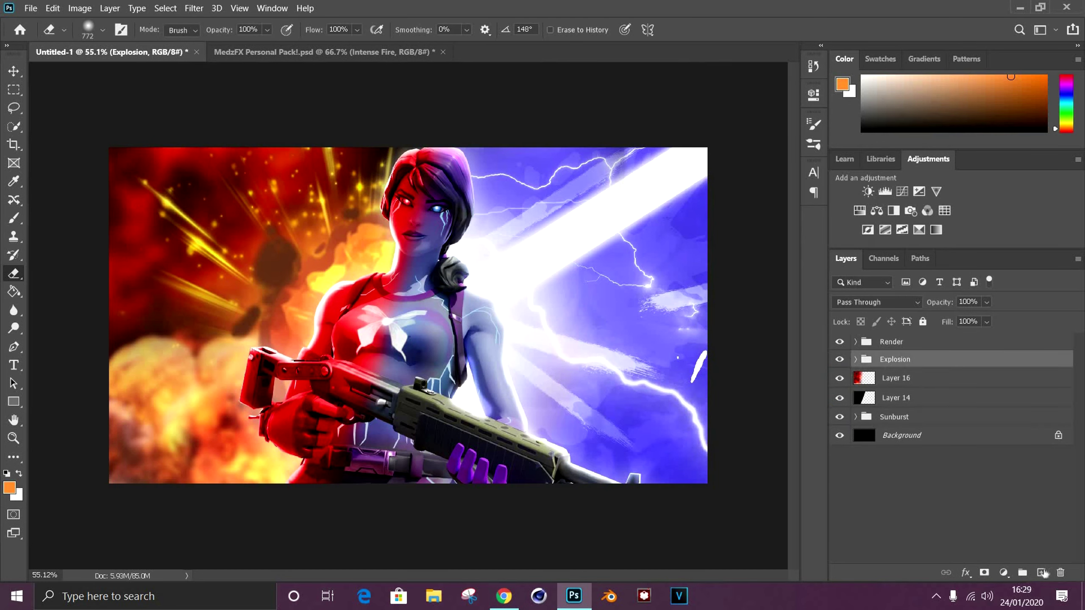
# Add Layer 17 above the Render folder and try a black edge vignette, then undo it
pyautogui.click(1041, 572)
pyautogui.click(9, 487)
pyautogui.click(967, 268)
pyautogui.press('b')
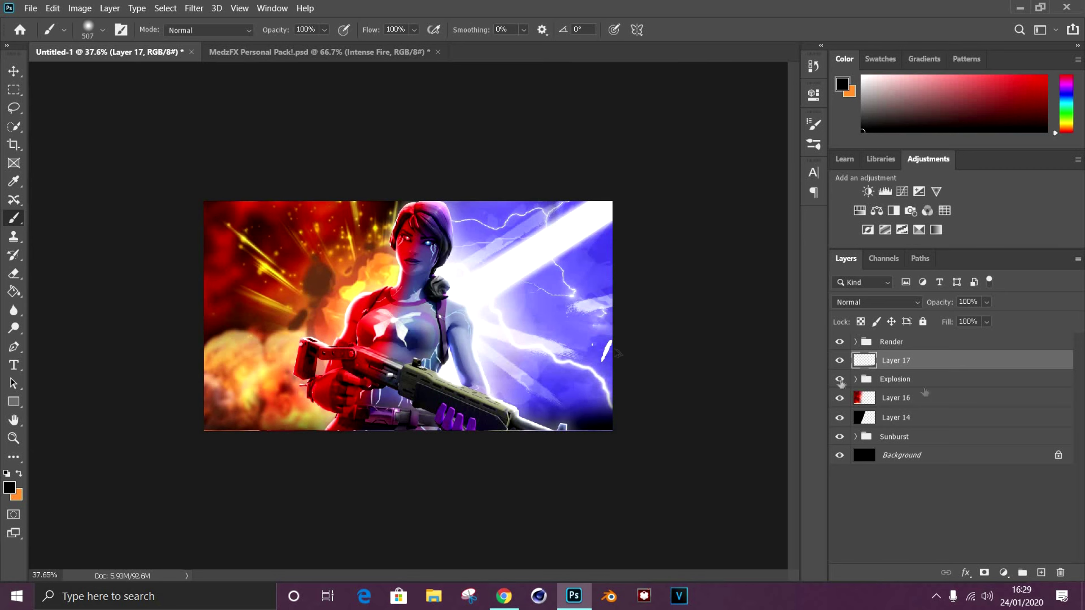
pyautogui.moveTo(925, 393); pyautogui.dragTo(925, 340)
pyautogui.hotkey('ctrl', '+')
pyautogui.moveTo(141, 462); pyautogui.dragTo(141, 385)
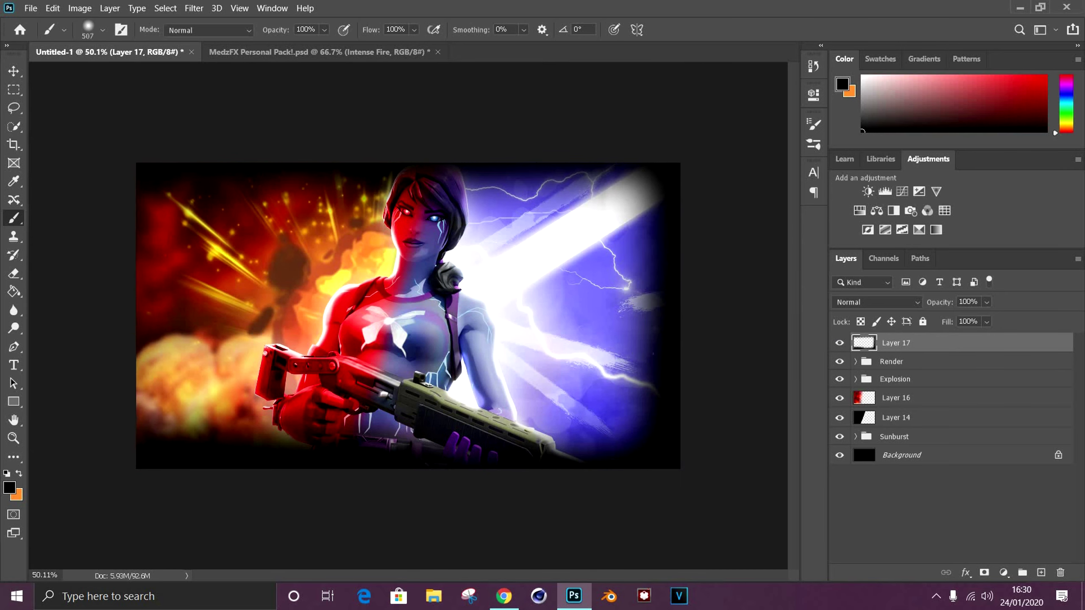
pyautogui.hotkey('ctrl', 'z')
# Add a new layer and set the brush colour to white
pyautogui.hotkey('ctrl', '+')
pyautogui.hotkey('ctrl', 'shift', 'alt', 'n')
pyautogui.press('x')
pyautogui.press('i')
pyautogui.click(843, 84)
pyautogui.click(954, 268)
pyautogui.press('b')
# Set Layer 18 to Overlay blending at 22% opacity
pyautogui.click(877, 303)
pyautogui.click(871, 395)
pyautogui.click(986, 303)
pyautogui.moveTo(979, 316); pyautogui.dragTo(955, 316)
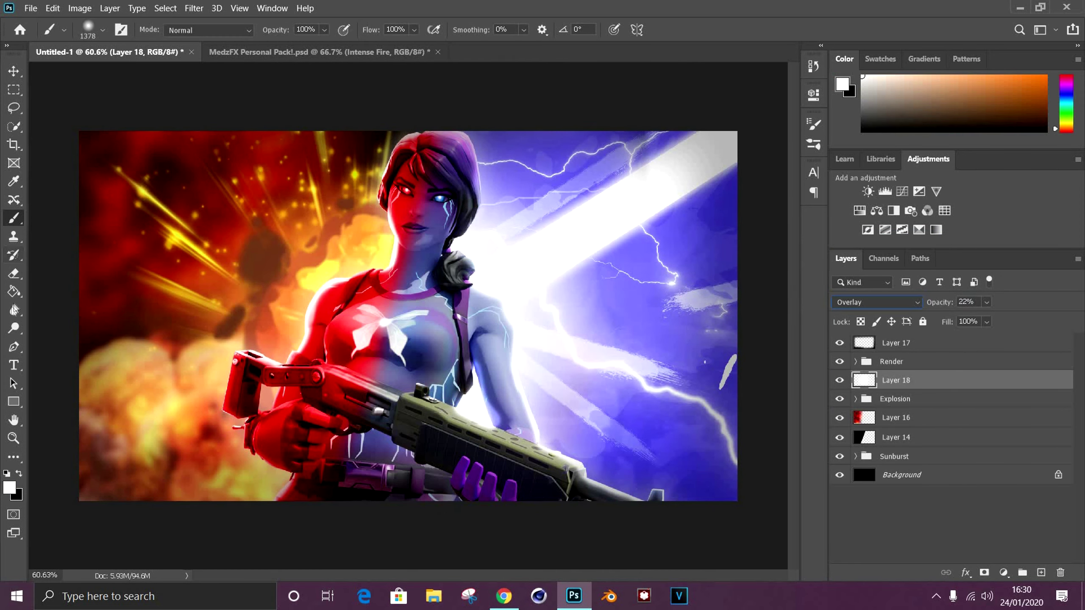
pyautogui.press('e')
pyautogui.click(270, 52)
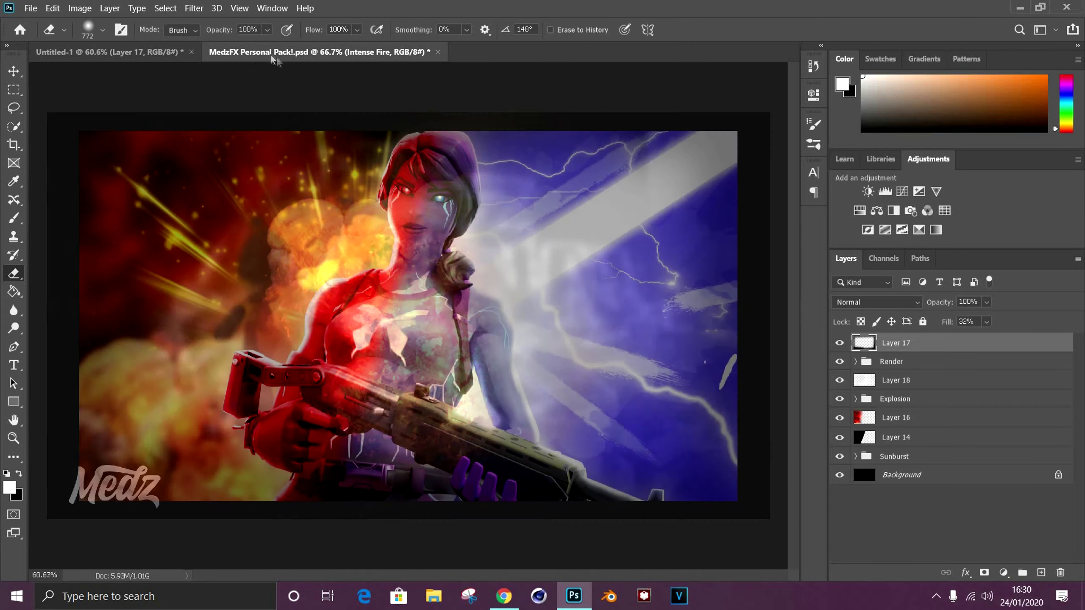
# Open and close the Free to use thumb image while looking for the old project
pyautogui.hotkey('ctrl', 'o')
pyautogui.doubleClick(230, 113)
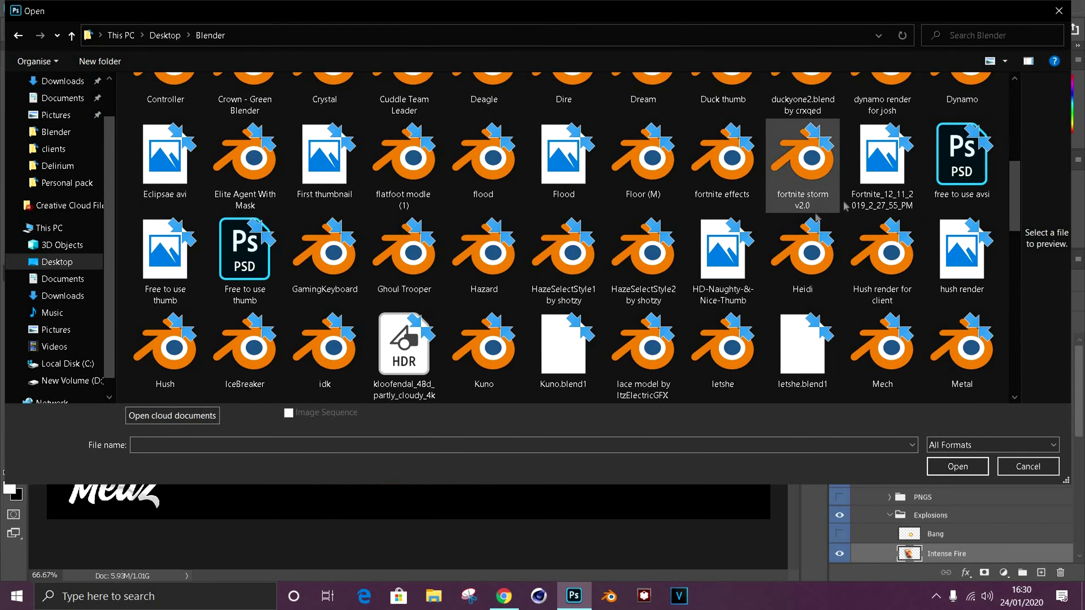
pyautogui.doubleClick(242, 248)
pyautogui.click(614, 52)
pyautogui.click(30, 8)
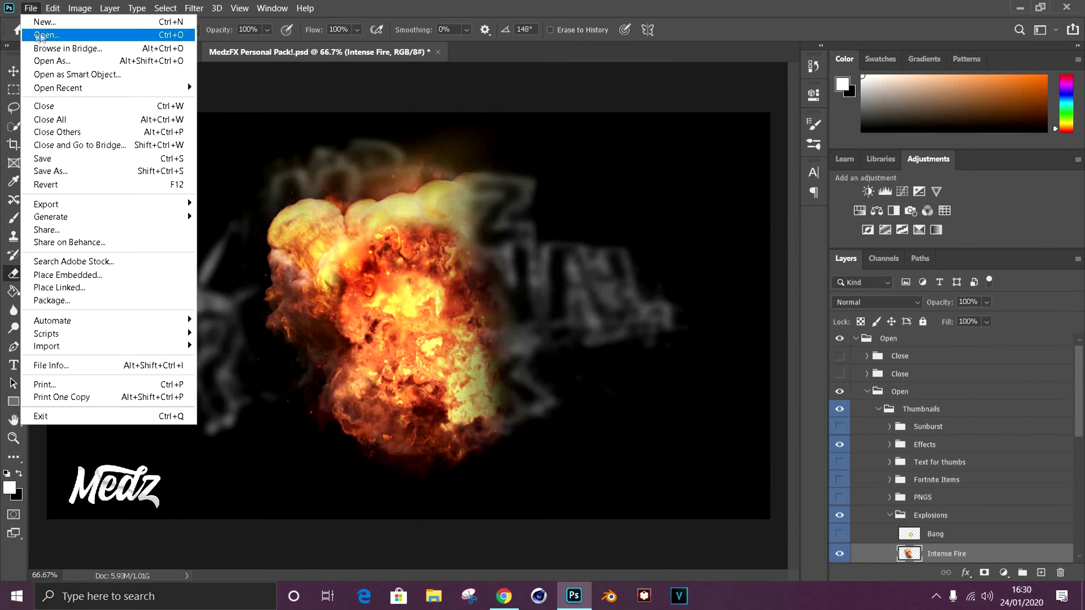
pyautogui.click(31, 8)
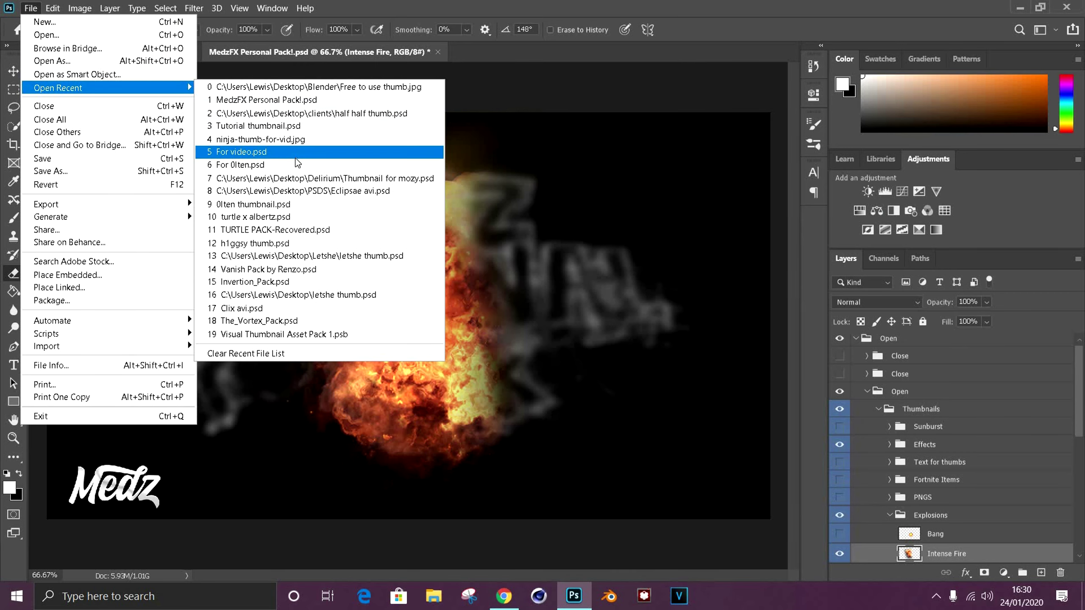
# Open half half thumb.psd from File Explorer
pyautogui.press('super+e')
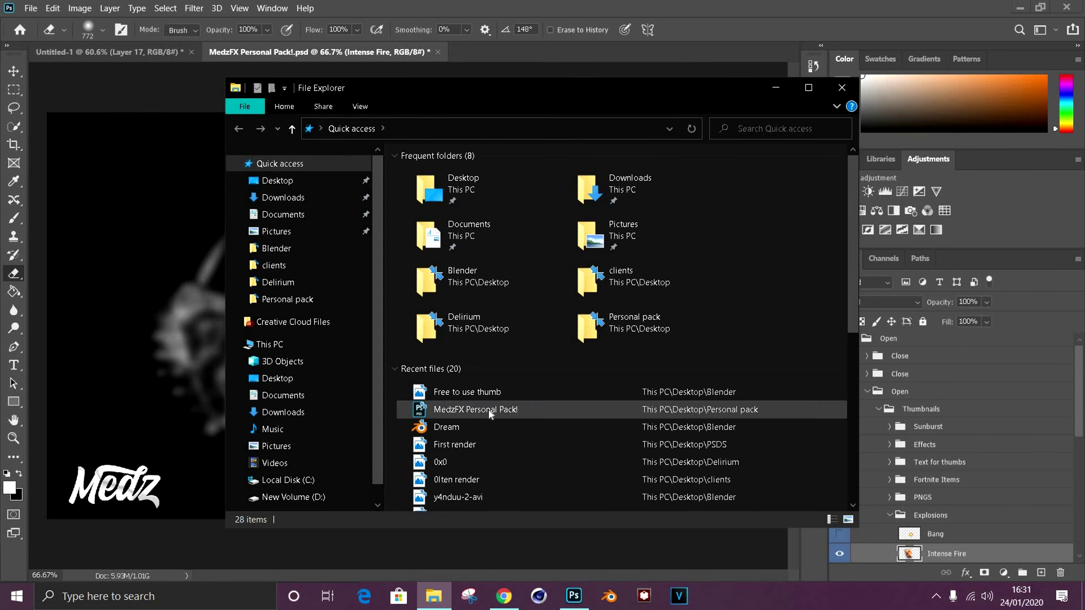
pyautogui.click(433, 597)
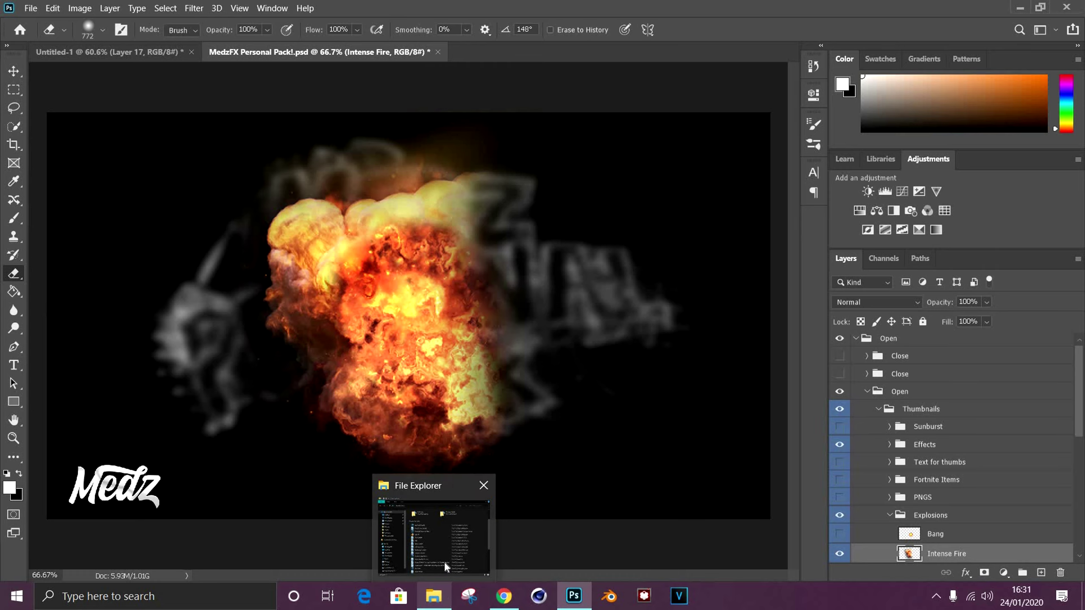
pyautogui.click(484, 486)
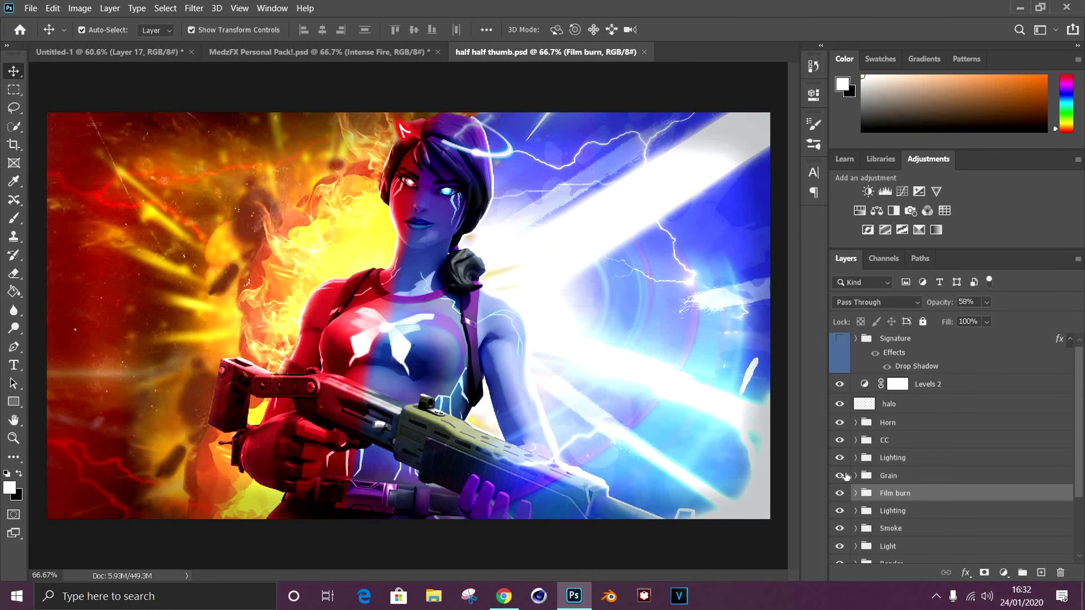
pyautogui.scroll(1, 860, 445)
pyautogui.scroll(-2, 876, 450)
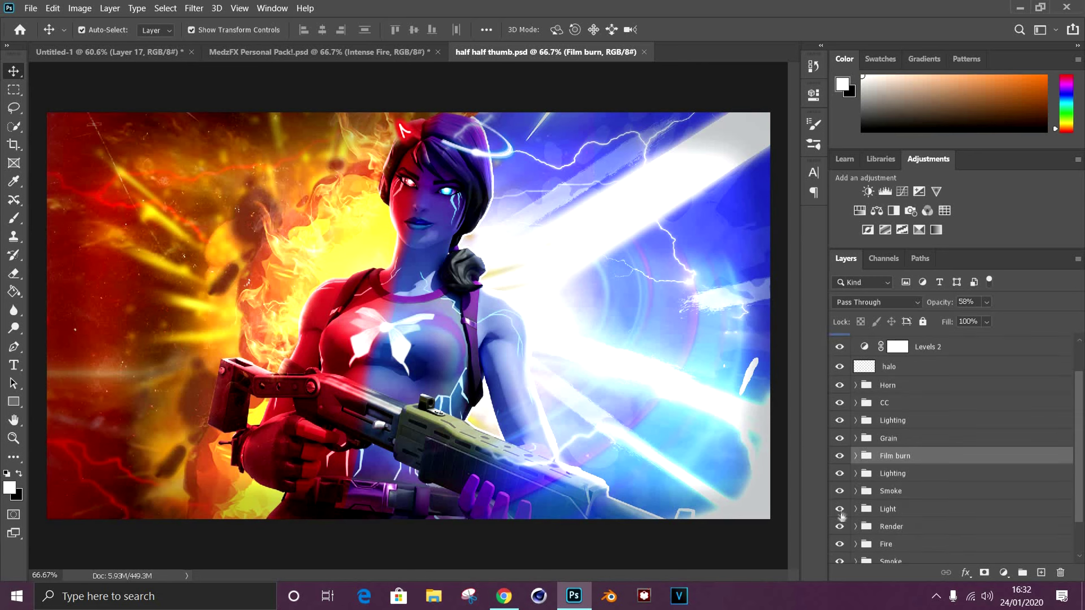
# Hide the upper effect groups, expand the Fire group and select the masked Layer 10
pyautogui.moveTo(839, 505); pyautogui.dragTo(839, 343)
pyautogui.click(891, 481)
pyautogui.click(840, 481)
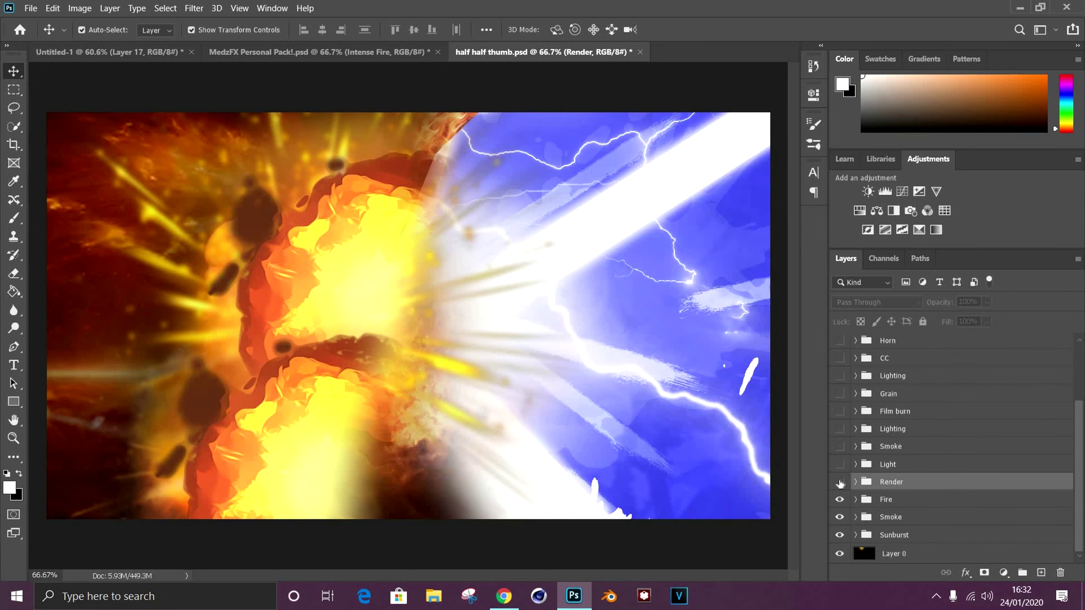
pyautogui.click(856, 482)
pyautogui.click(856, 393)
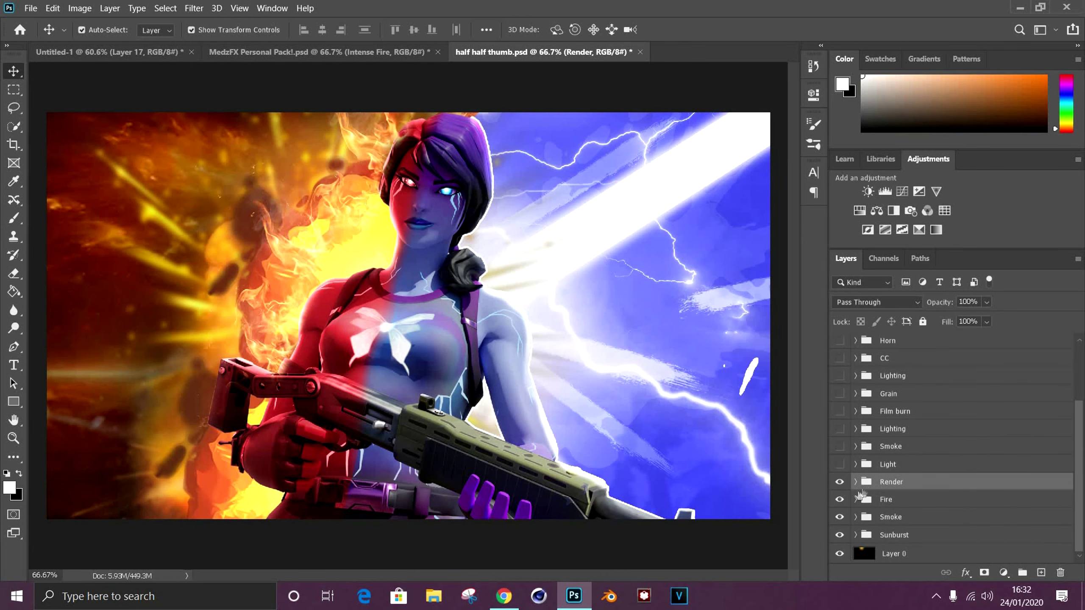
pyautogui.click(839, 481)
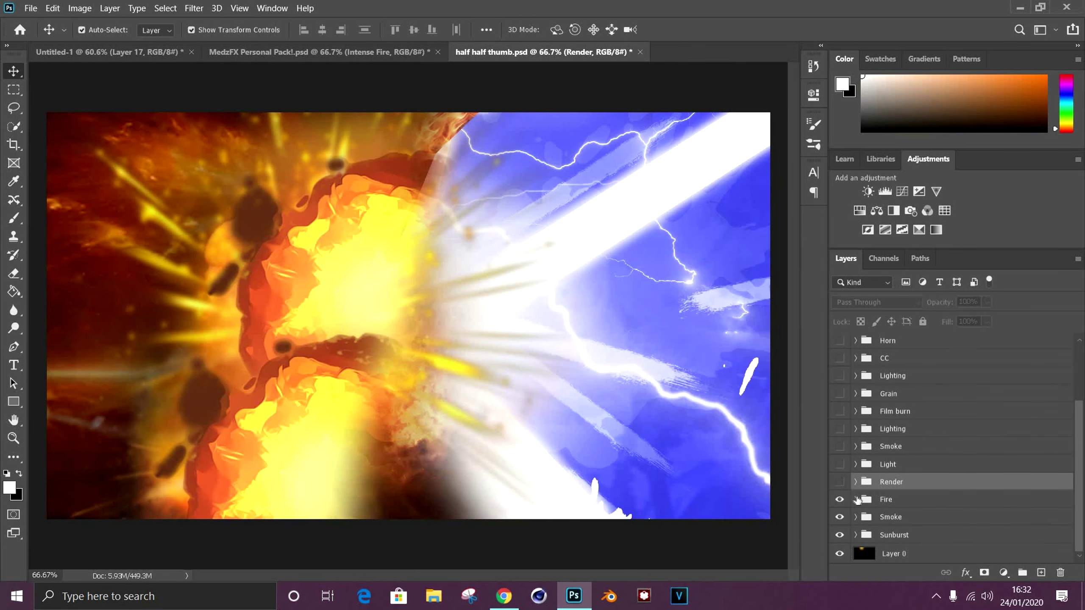
pyautogui.click(856, 499)
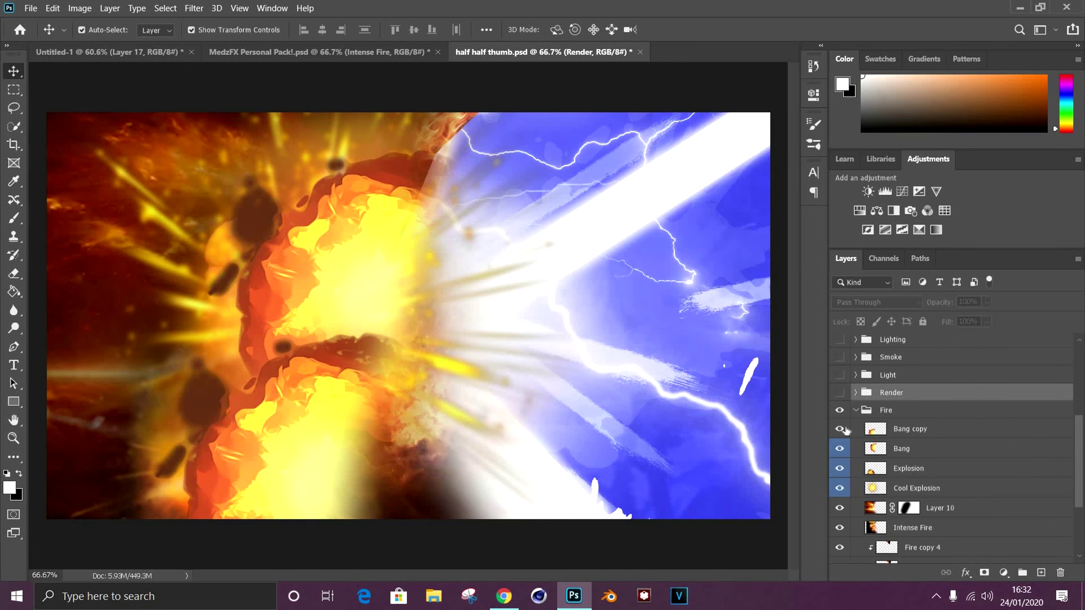
pyautogui.click(839, 393)
pyautogui.scroll(-2, 840, 410)
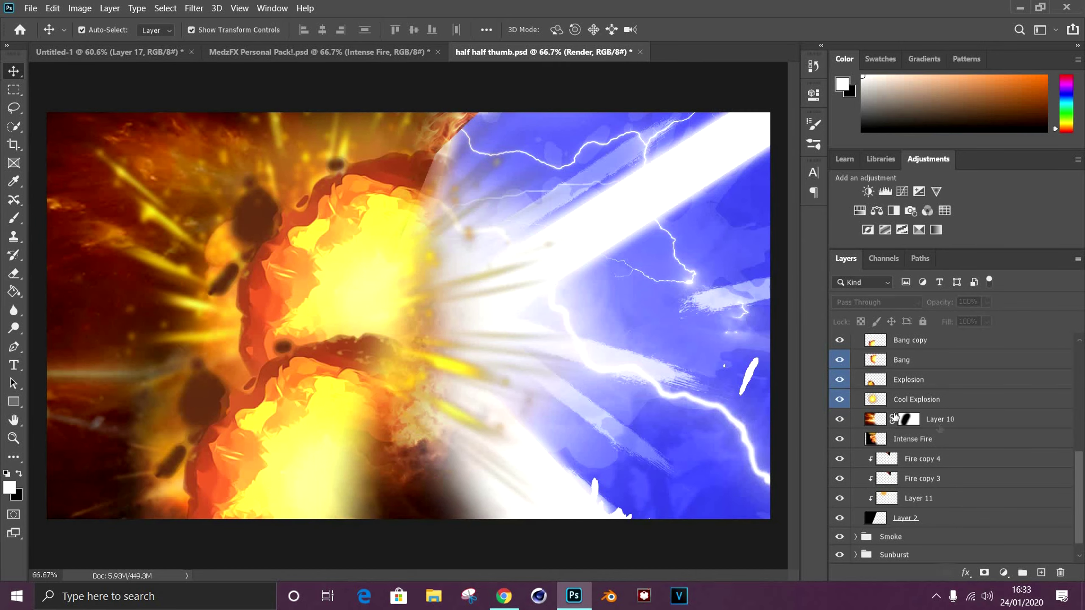
pyautogui.click(941, 421)
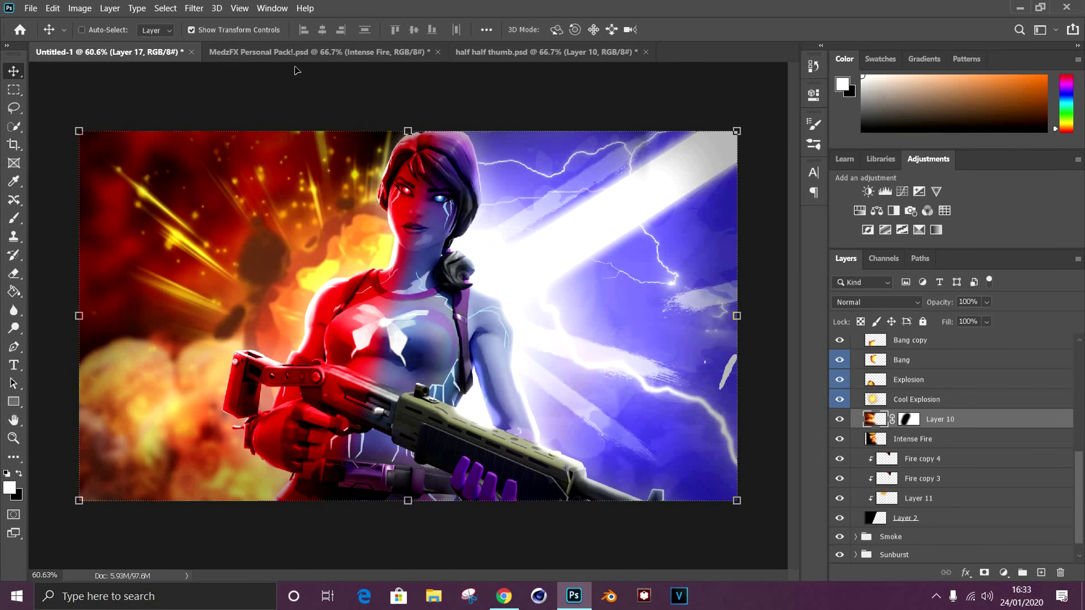
# Copy masked fire Layer 10 beneath the character, then close half half thumb.psd
pyautogui.moveTo(332, 163); pyautogui.dragTo(548, 447)
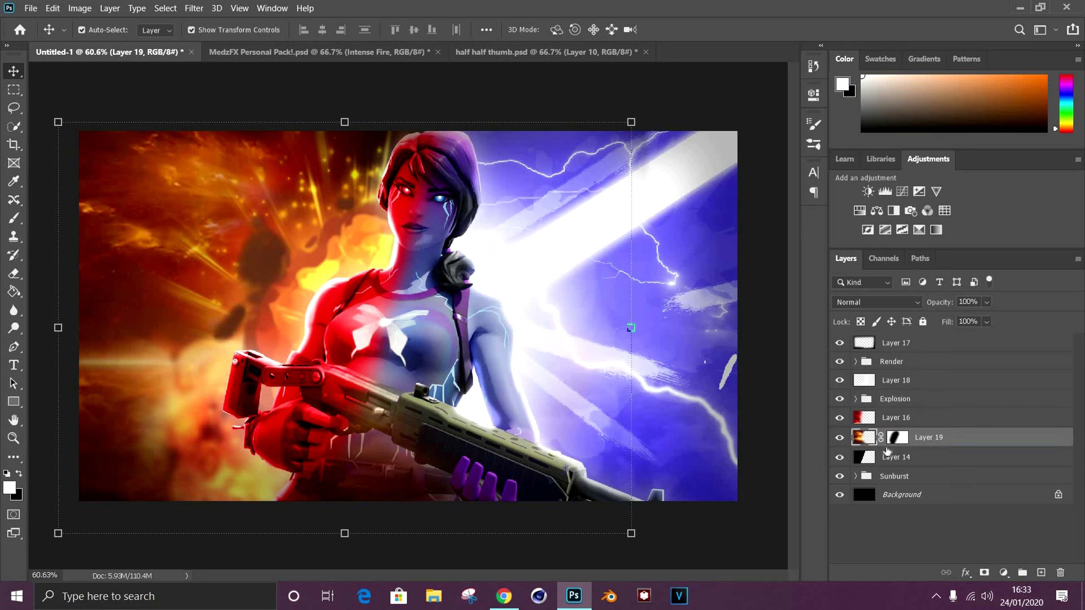
pyautogui.moveTo(898, 449); pyautogui.dragTo(897, 448)
pyautogui.moveTo(434, 300); pyautogui.dragTo(447, 308)
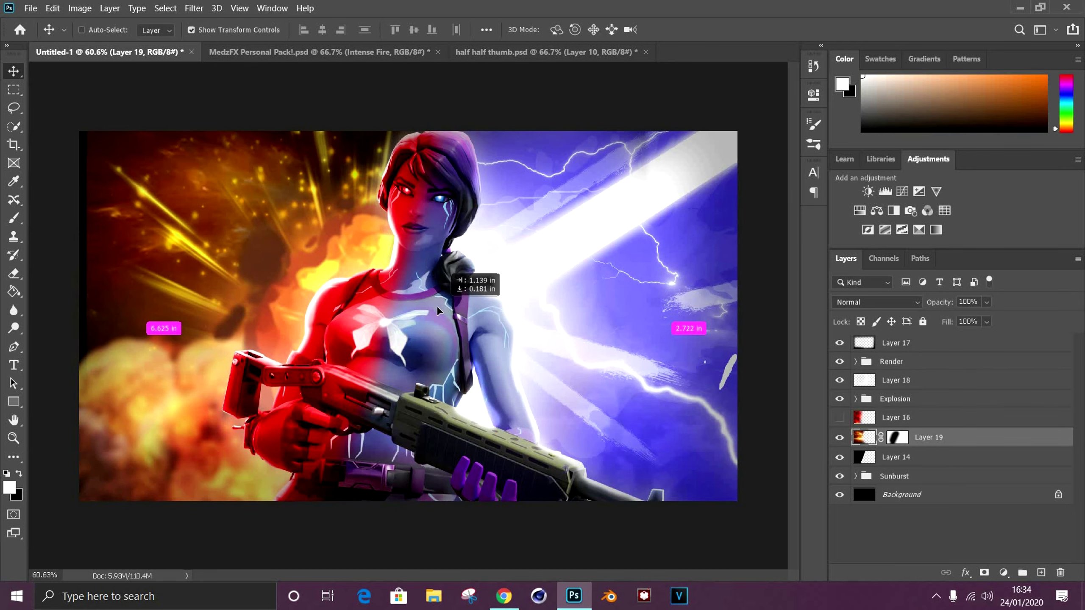
pyautogui.hotkey('ctrl', 'shift', 'Tab')
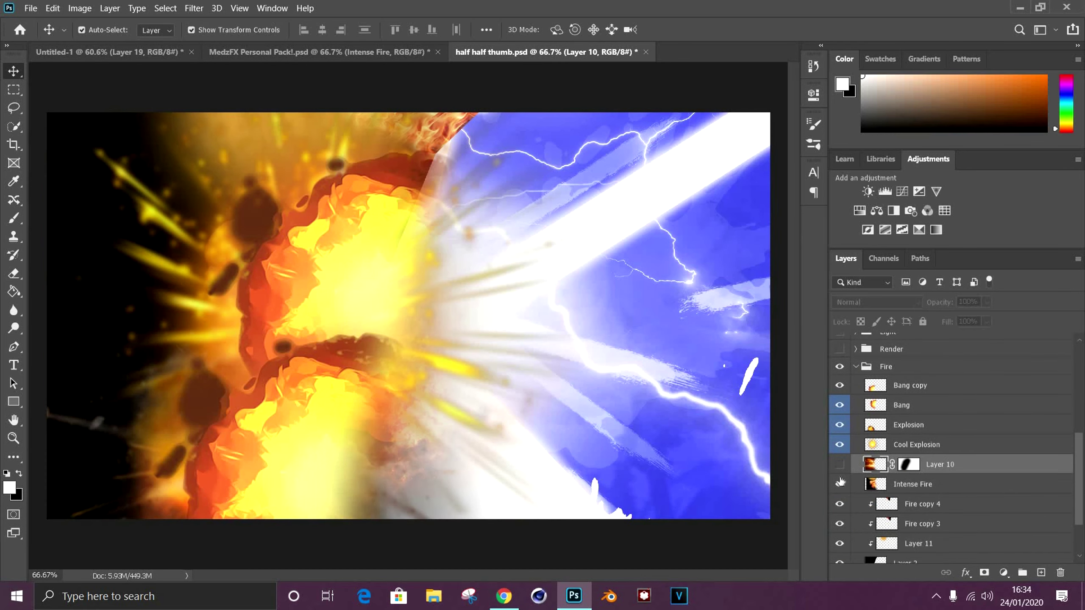
pyautogui.moveTo(839, 405); pyautogui.dragTo(839, 433)
pyautogui.click(838, 433)
pyautogui.click(833, 434)
pyautogui.click(839, 425)
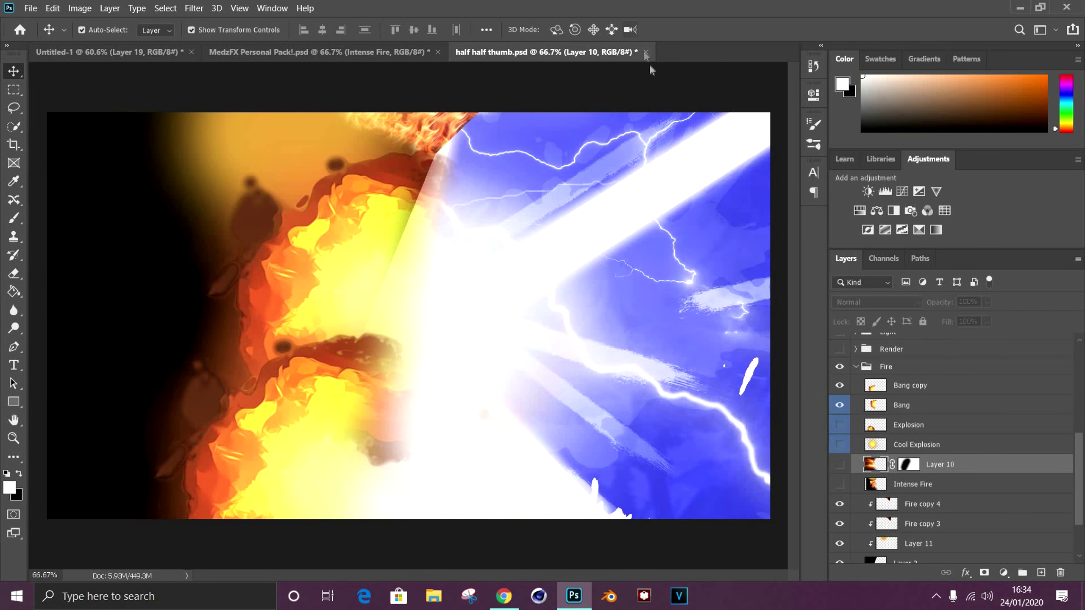
pyautogui.click(646, 52)
# Copy the MedzFX explosions group into the thumbnail with Generic Boom above Intense Fire
pyautogui.click(839, 339)
pyautogui.scroll(1, 839, 385)
pyautogui.click(840, 396)
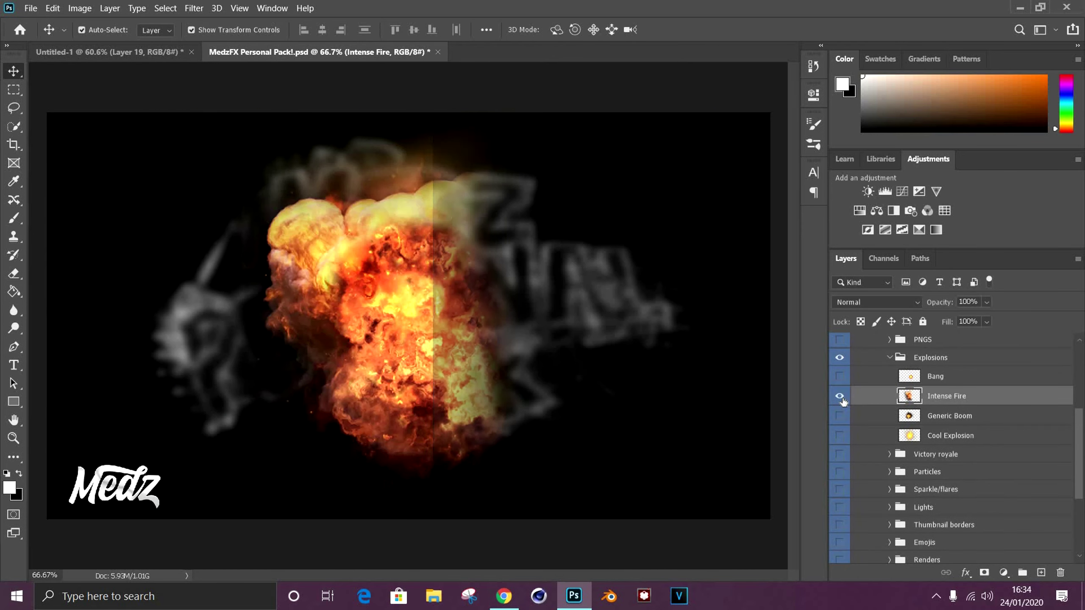
pyautogui.click(839, 415)
pyautogui.click(110, 52)
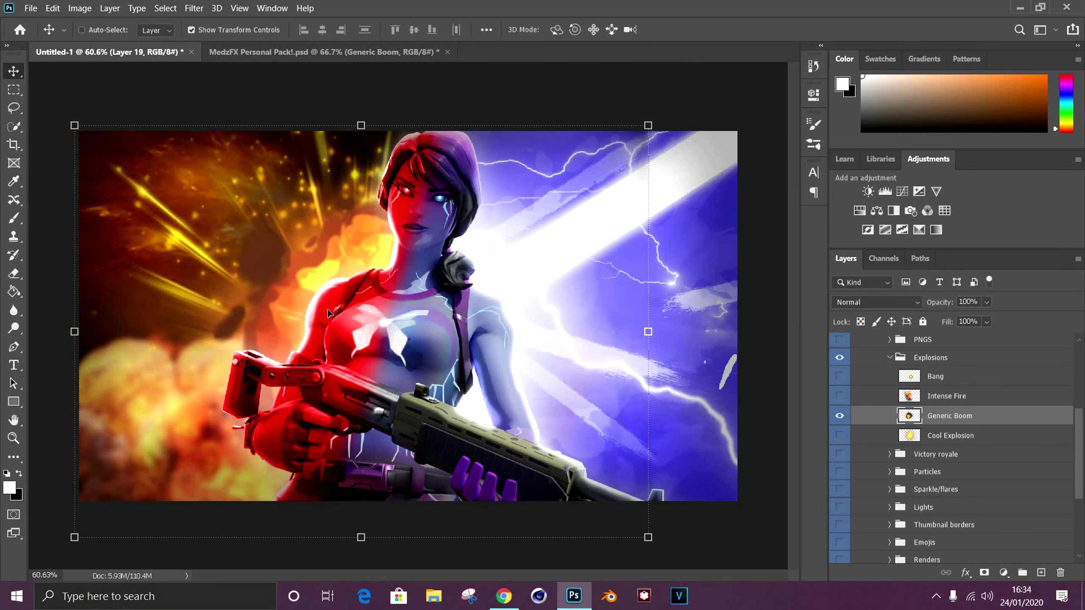
pyautogui.moveTo(676, 496)
pyautogui.mouseDown()
pyautogui.moveTo(274, 365)
pyautogui.moveTo(248, 396)
pyautogui.moveTo(408, 350)
pyautogui.mouseUp()
pyautogui.hotkey('ctrl', ']')
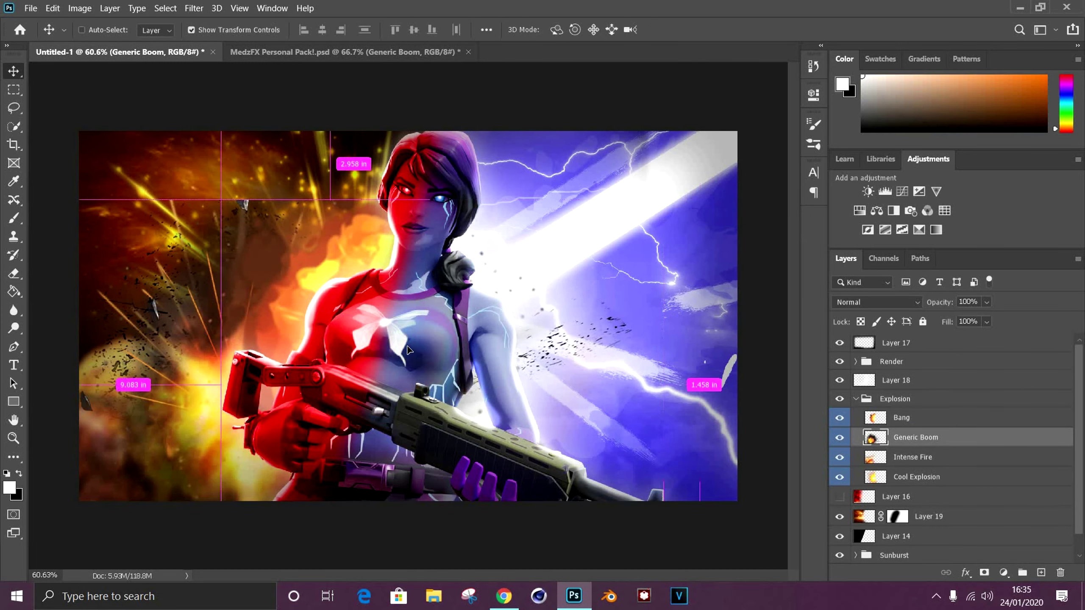
# Gaussian-blur Generic Boom and add offset duplicates of Bang and Cool Explosion
pyautogui.click(194, 8)
pyautogui.click(385, 203)
pyautogui.press('Return')
pyautogui.press('e')
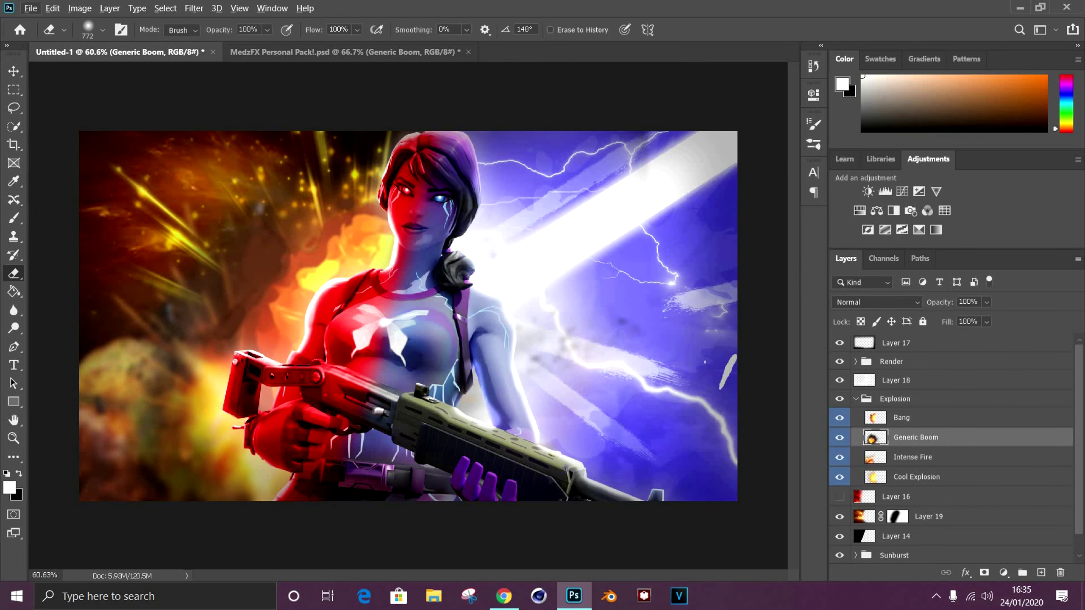
pyautogui.moveTo(500, 338); pyautogui.dragTo(535, 342)
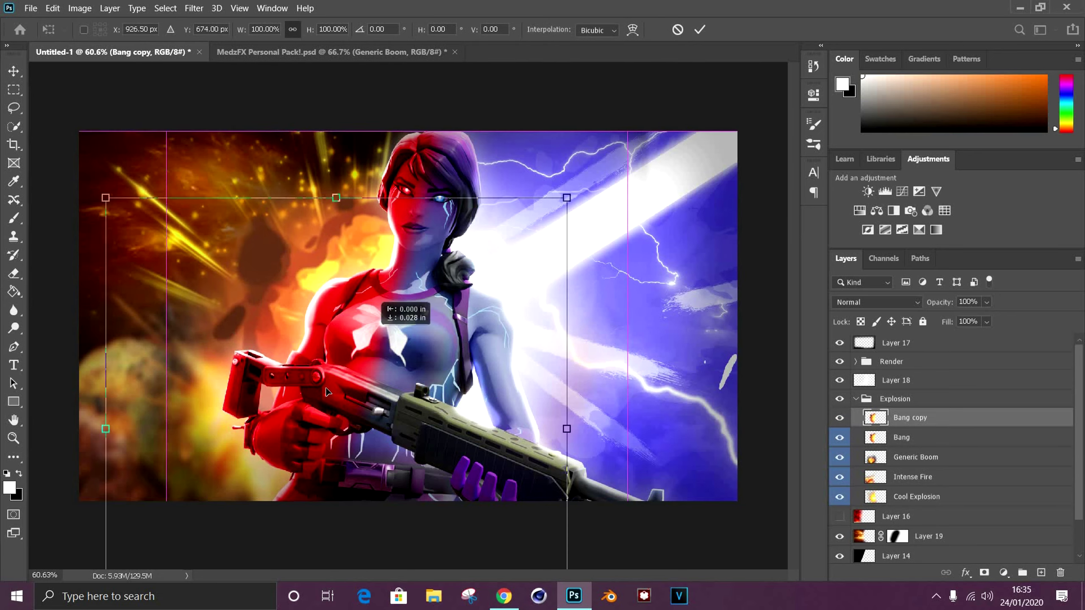
pyautogui.moveTo(327, 392); pyautogui.dragTo(347, 466)
pyautogui.press('Return')
pyautogui.moveTo(925, 501); pyautogui.dragTo(1043, 573)
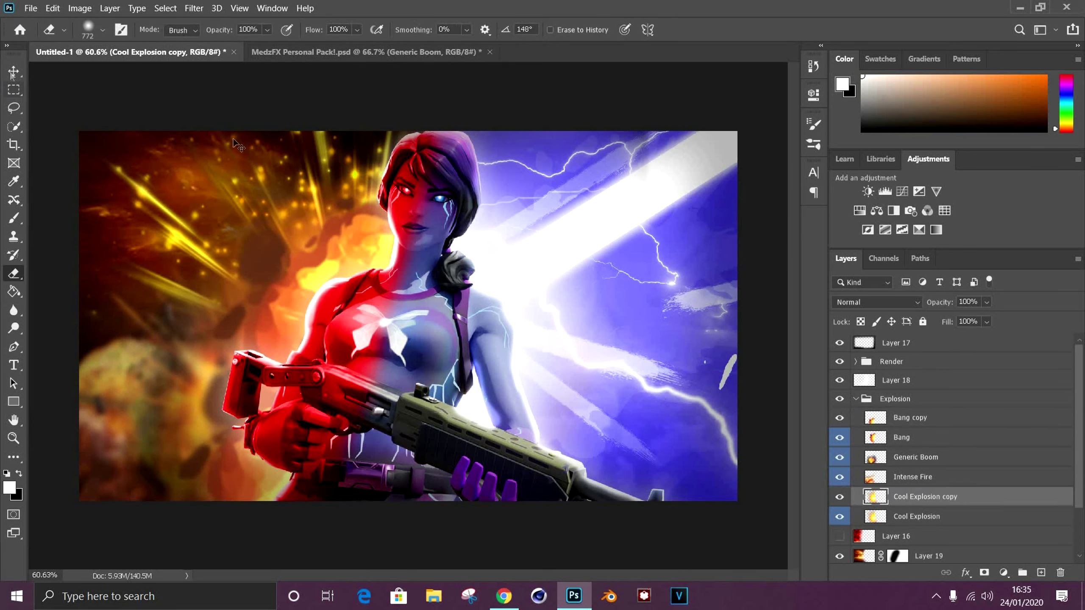
pyautogui.press('v')
# Add an orange overlay layer above Bang copy and rearrange the character's layers in Render
pyautogui.click(1041, 573)
pyautogui.click(843, 84)
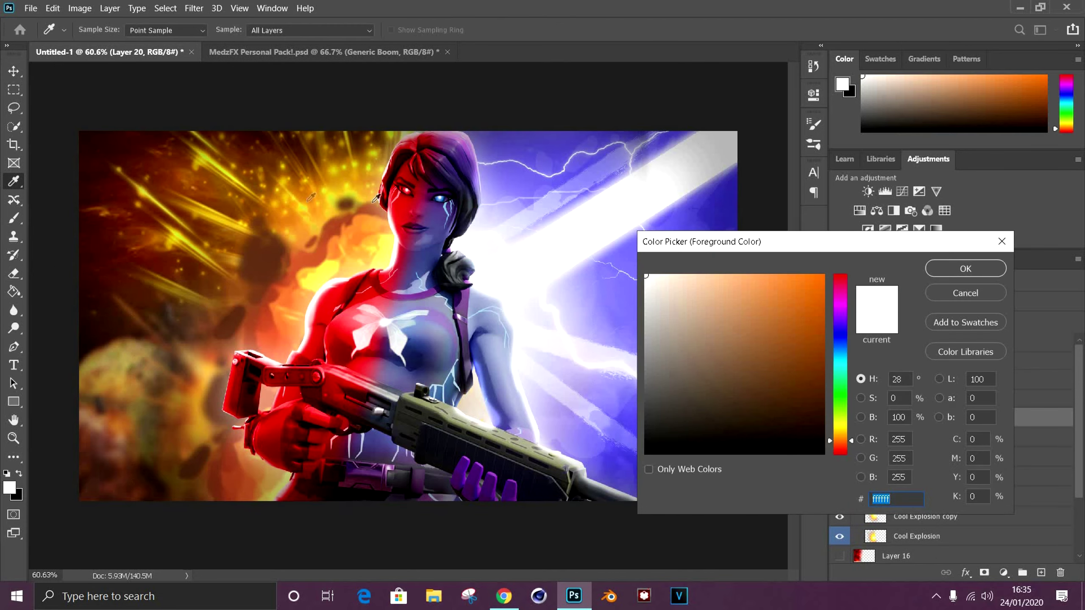
pyautogui.click(964, 267)
pyautogui.hotkey('ctrl', '-')
pyautogui.press('b')
pyautogui.hotkey('ctrl', '0')
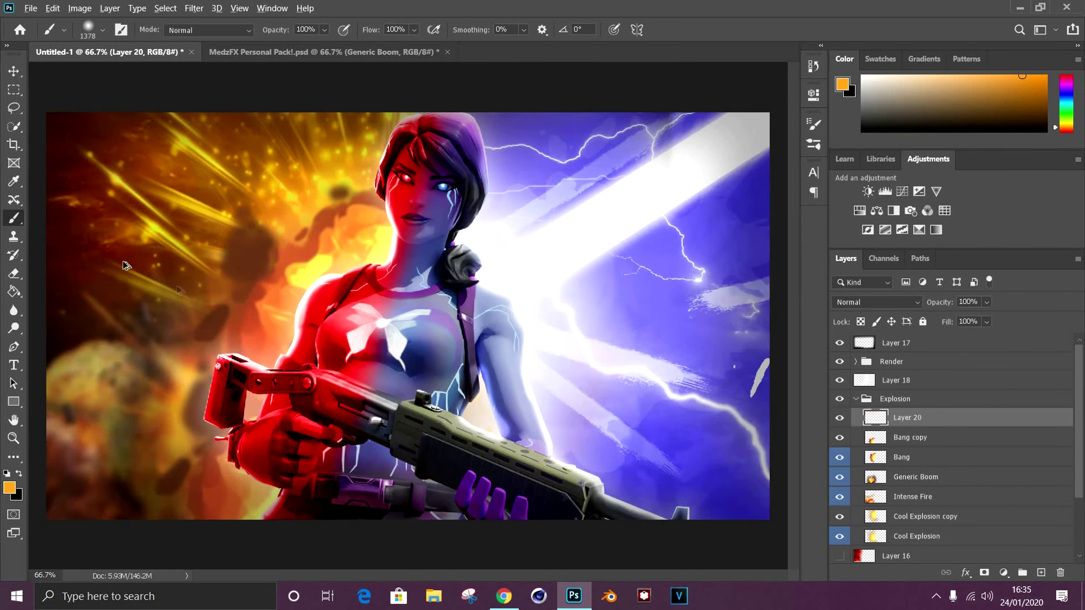
pyautogui.click(856, 399)
pyautogui.click(953, 380)
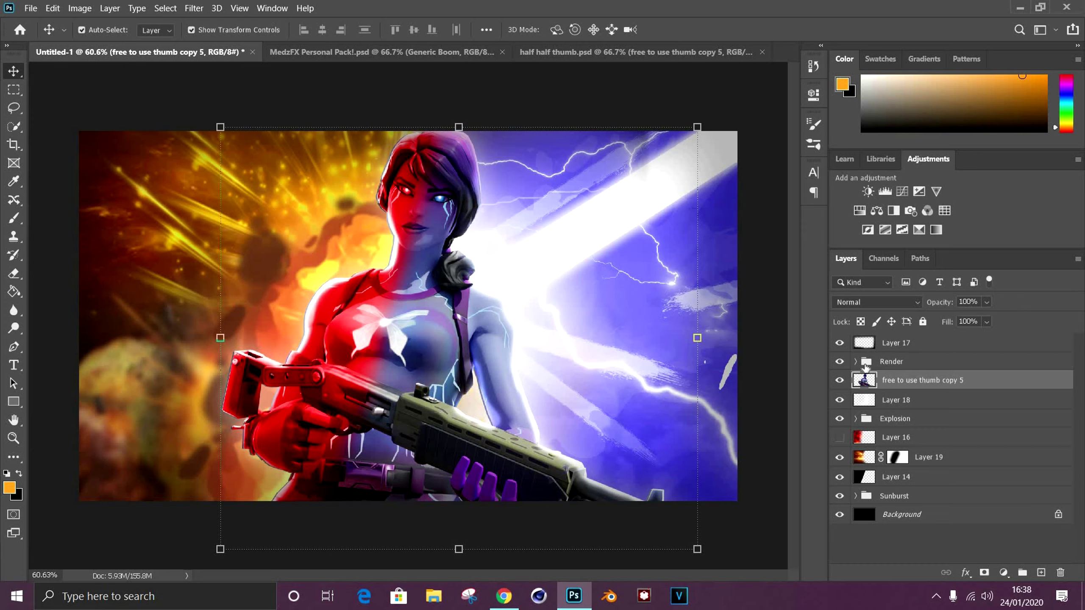
pyautogui.moveTo(866, 367); pyautogui.dragTo(871, 432)
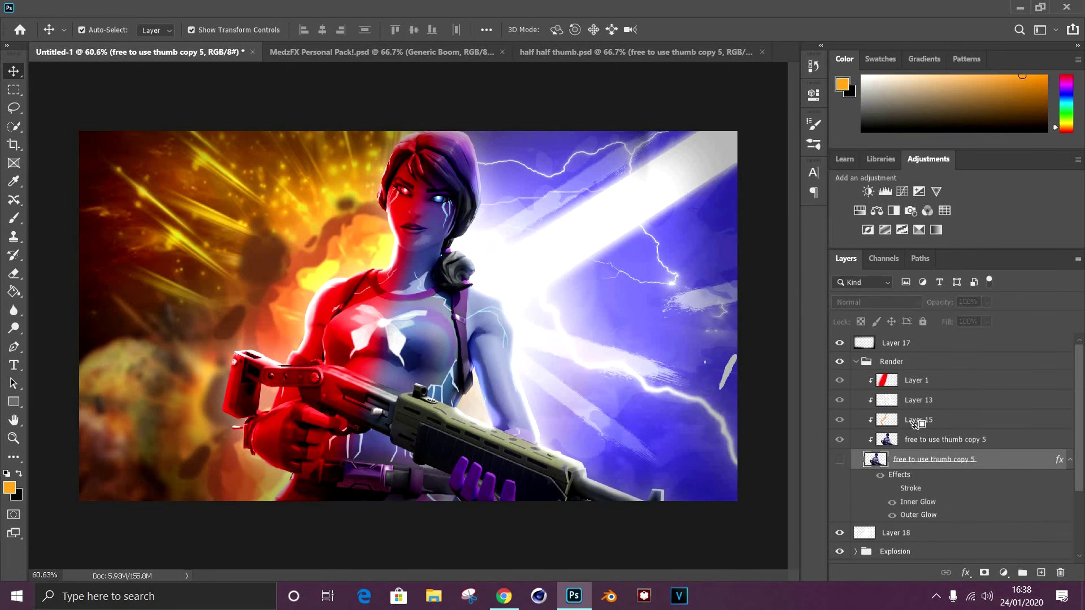
# Copy the clipped shading layers Layer 21–24 from half half thumb into the Render group
pyautogui.click(855, 362)
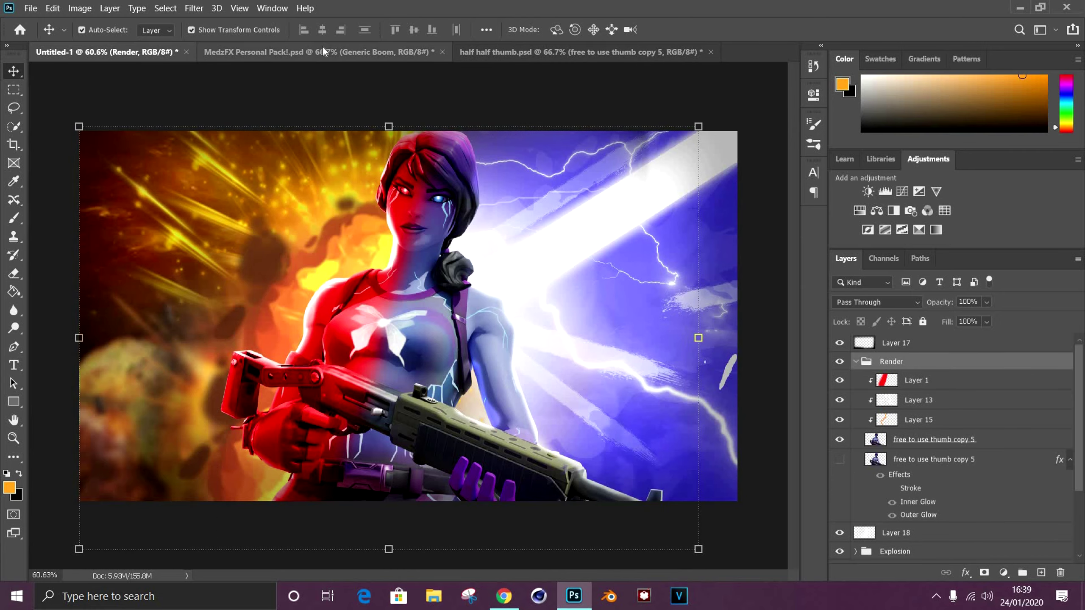
pyautogui.click(320, 52)
pyautogui.click(522, 54)
pyautogui.keyDown('shift'); pyautogui.click(916, 429); pyautogui.keyUp('shift')
pyautogui.moveTo(427, 300); pyautogui.dragTo(463, 324)
pyautogui.moveTo(919, 444); pyautogui.dragTo(913, 376)
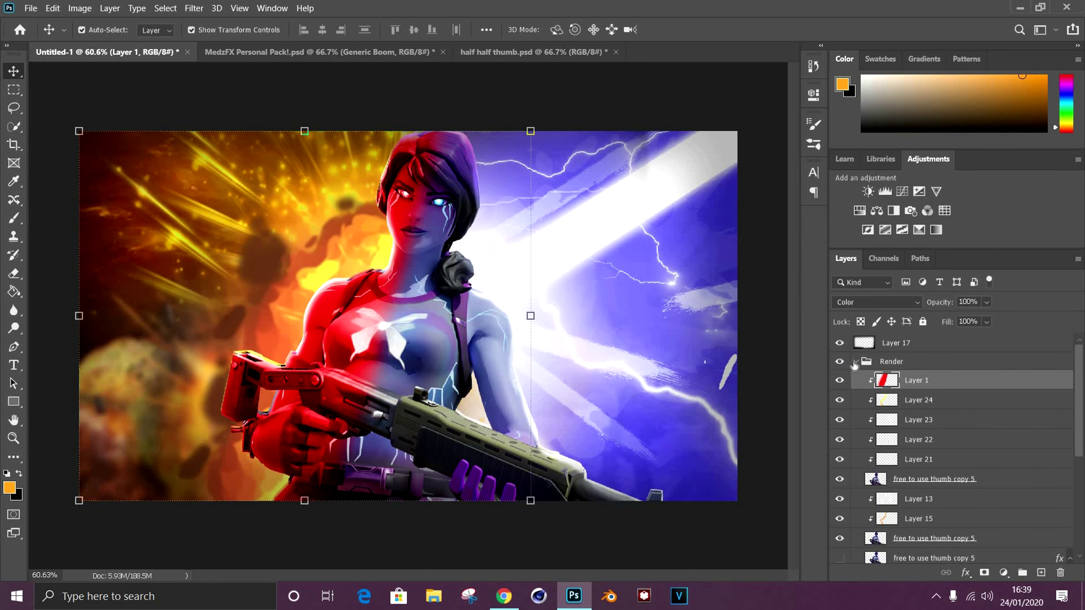
# Collapse the Render group and drag the CC group from half half thumb.psd
pyautogui.click(855, 361)
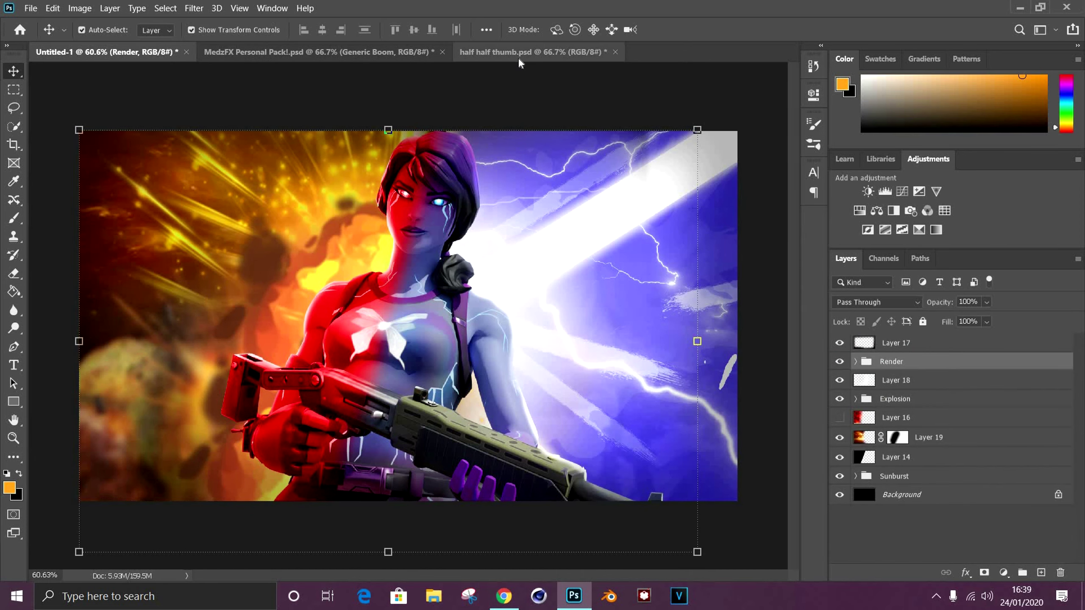
pyautogui.click(519, 59)
pyautogui.moveTo(872, 445); pyautogui.dragTo(885, 445)
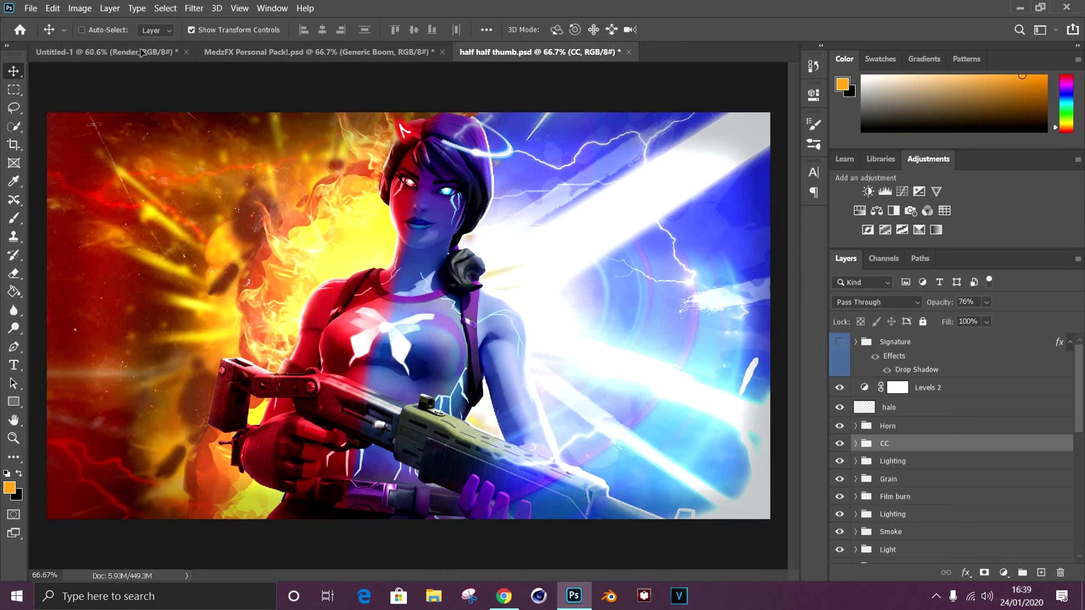
# Copy the Film burn group into the thumbnail below CC and close half half thumb.psd
pyautogui.scroll(-2, 880, 453)
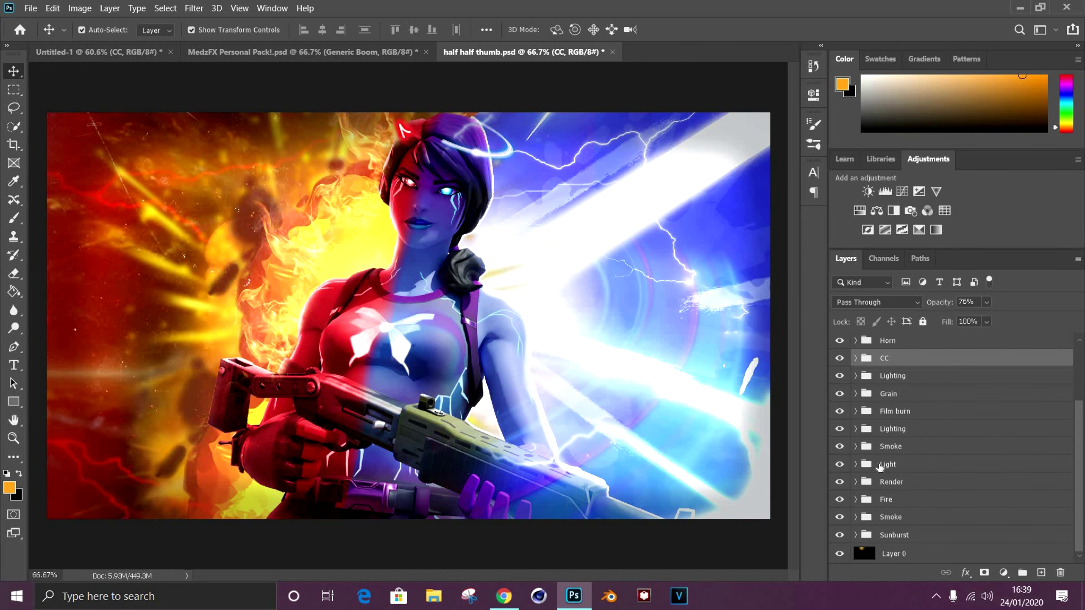
pyautogui.click(848, 464)
pyautogui.moveTo(880, 411); pyautogui.dragTo(282, 319)
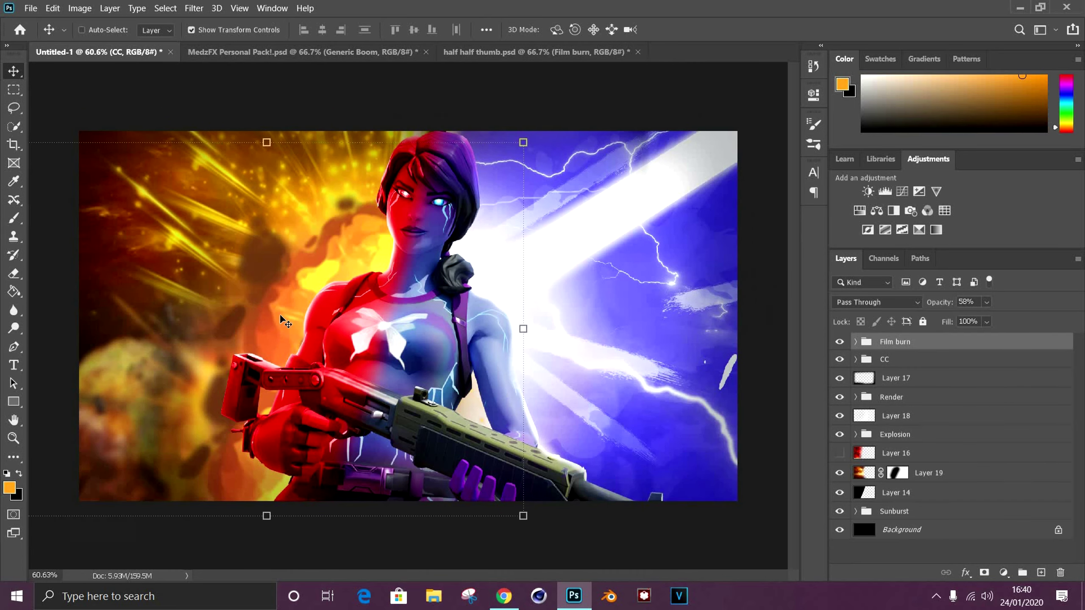
pyautogui.click(663, 52)
pyautogui.click(557, 230)
pyautogui.moveTo(217, 207); pyautogui.dragTo(320, 200)
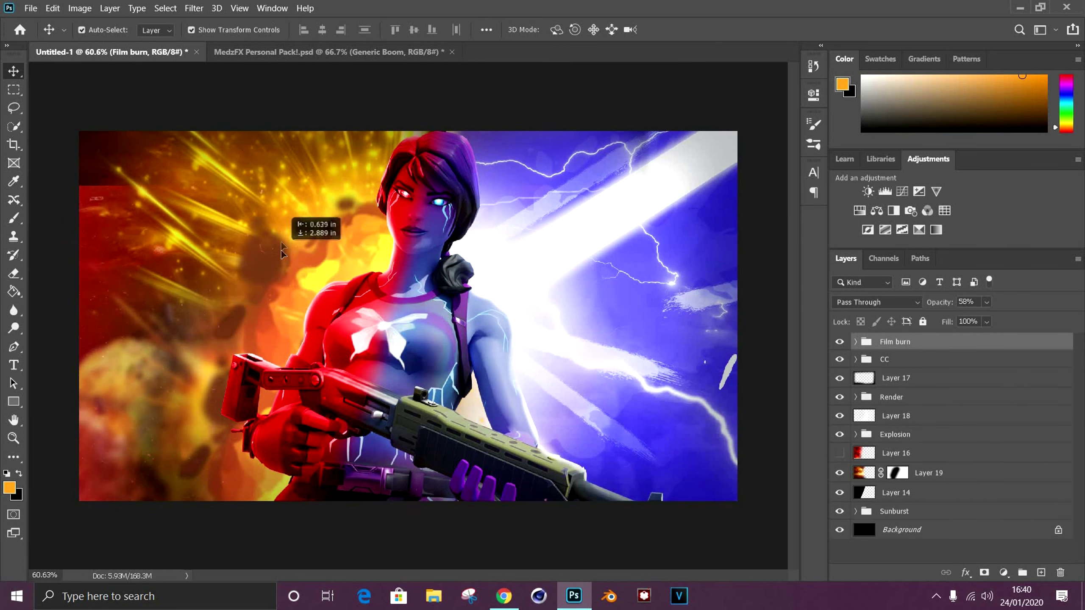
pyautogui.hotkey('ctrl', '[')
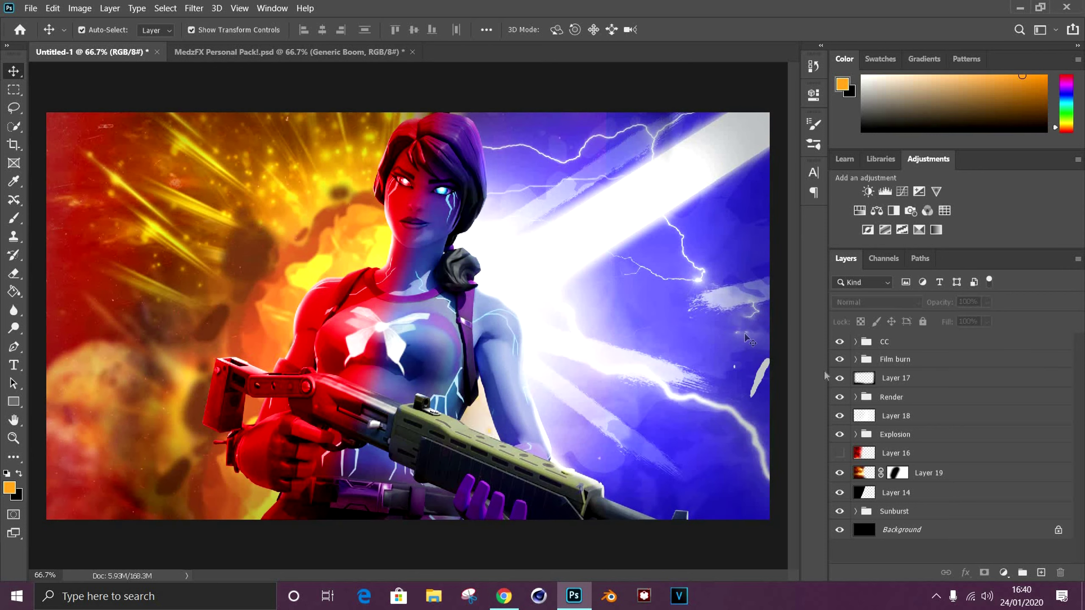
# Copy the Insane light stock streaks from the MedzFX pack to just above Sunburst
pyautogui.hotkey('ctrl', 'Tab')
pyautogui.click(856, 435)
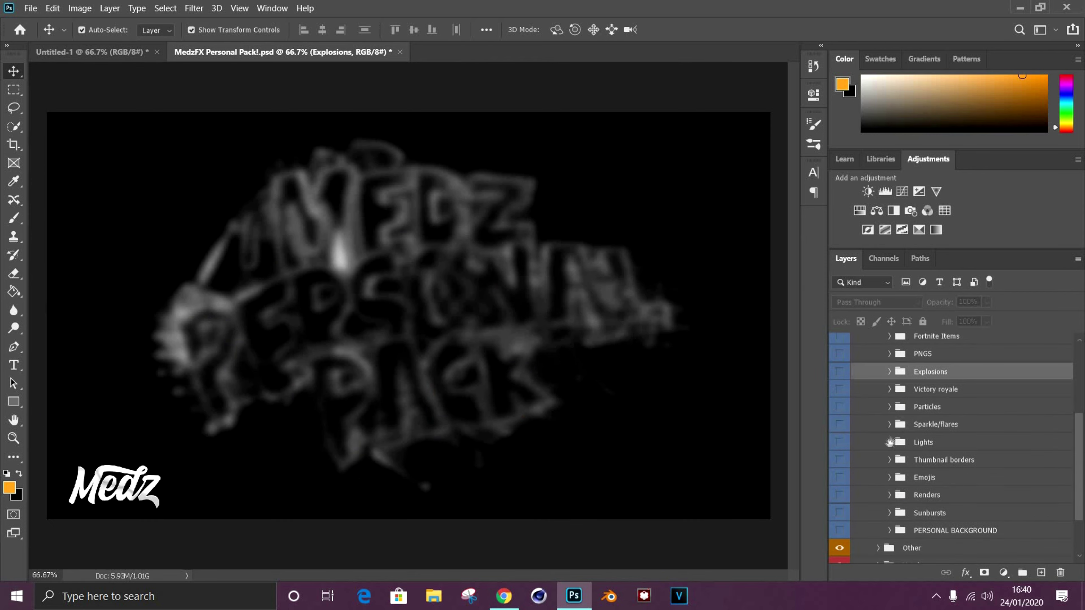
pyautogui.click(839, 446)
pyautogui.moveTo(929, 455); pyautogui.dragTo(545, 478)
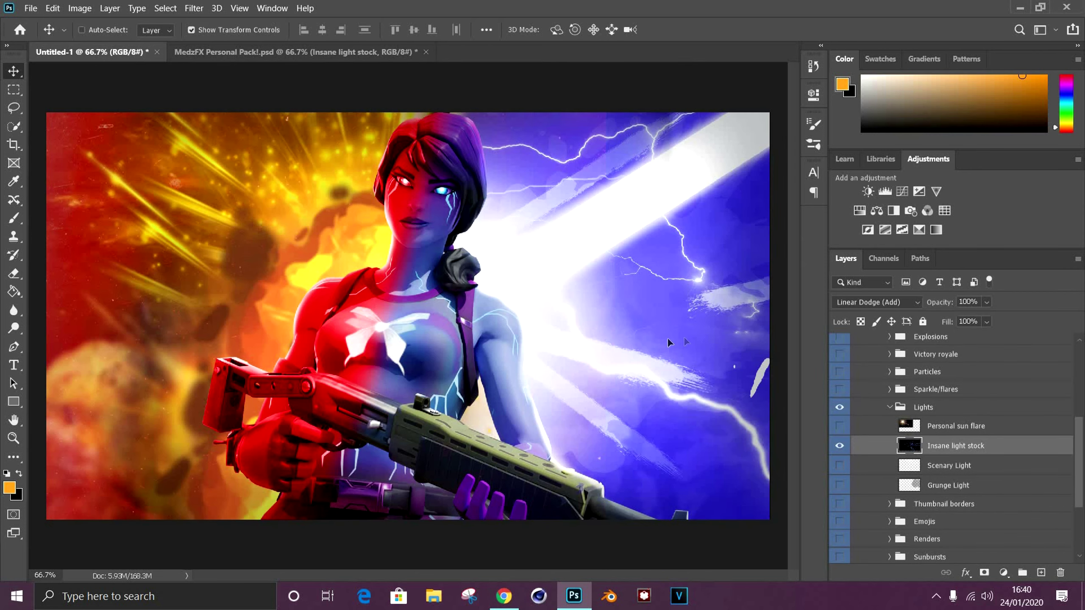
pyautogui.moveTo(864, 351); pyautogui.dragTo(865, 513)
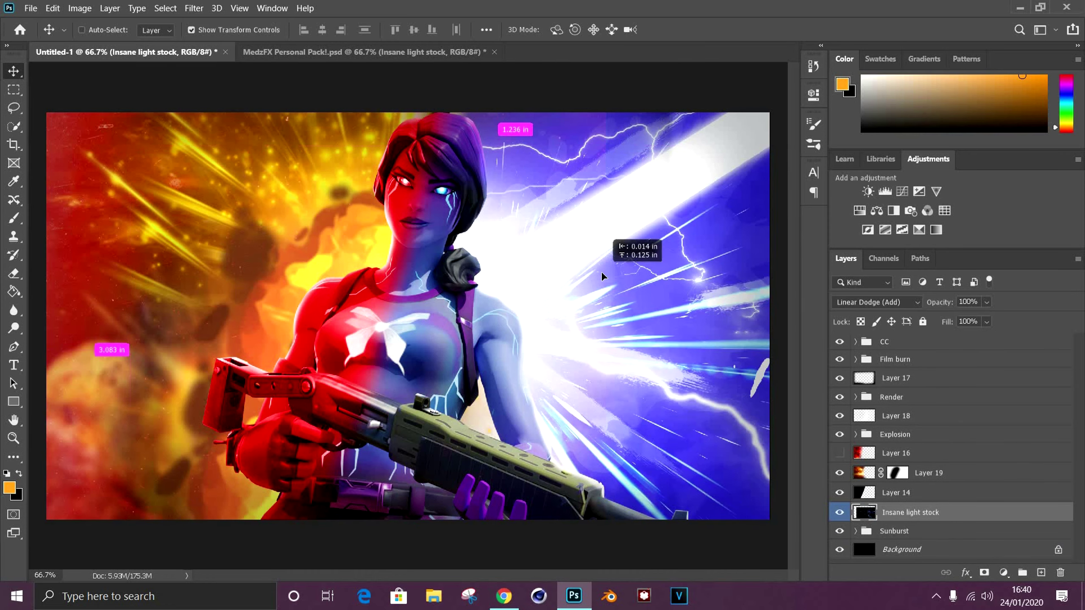
pyautogui.click(919, 397)
pyautogui.hotkey('ctrl', 'Tab')
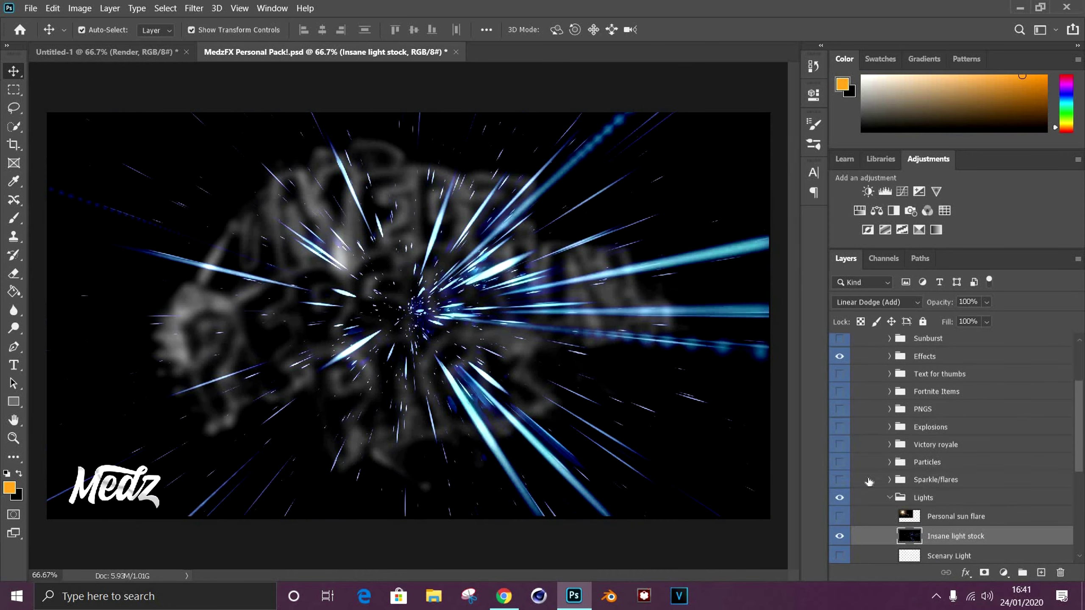
# Browse the MedzFX pack's Effects group and preview its explosion overlays
pyautogui.click(925, 374)
pyautogui.click(889, 374)
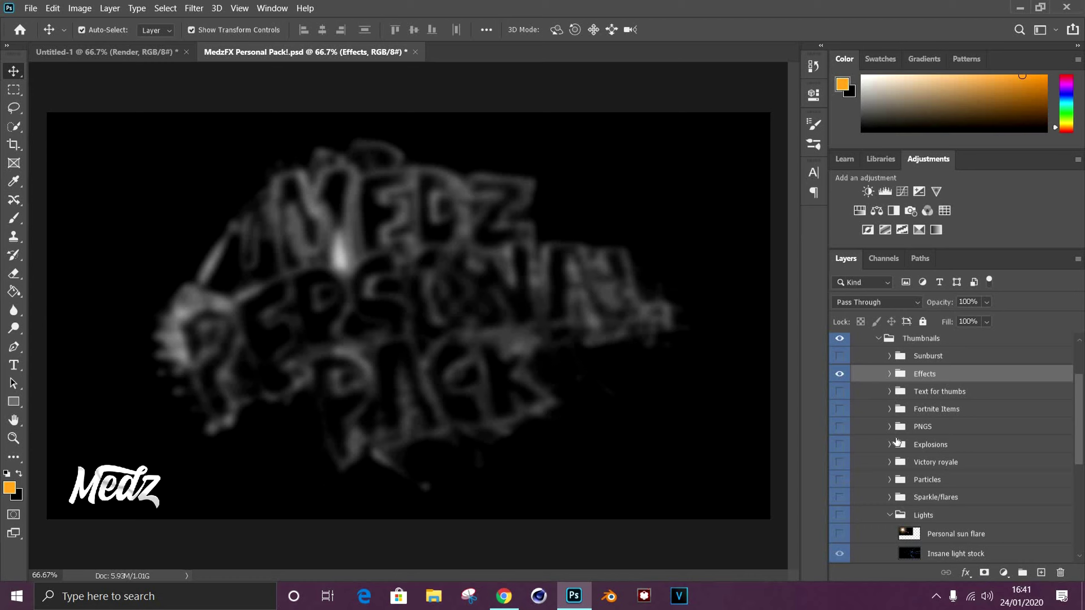
pyautogui.click(890, 445)
pyautogui.click(839, 444)
pyautogui.click(840, 465)
pyautogui.click(839, 427)
# Find the LIGHTNING subgroup inside the pack's Headers group
pyautogui.click(889, 427)
pyautogui.click(889, 499)
pyautogui.scroll(-2, 891, 470)
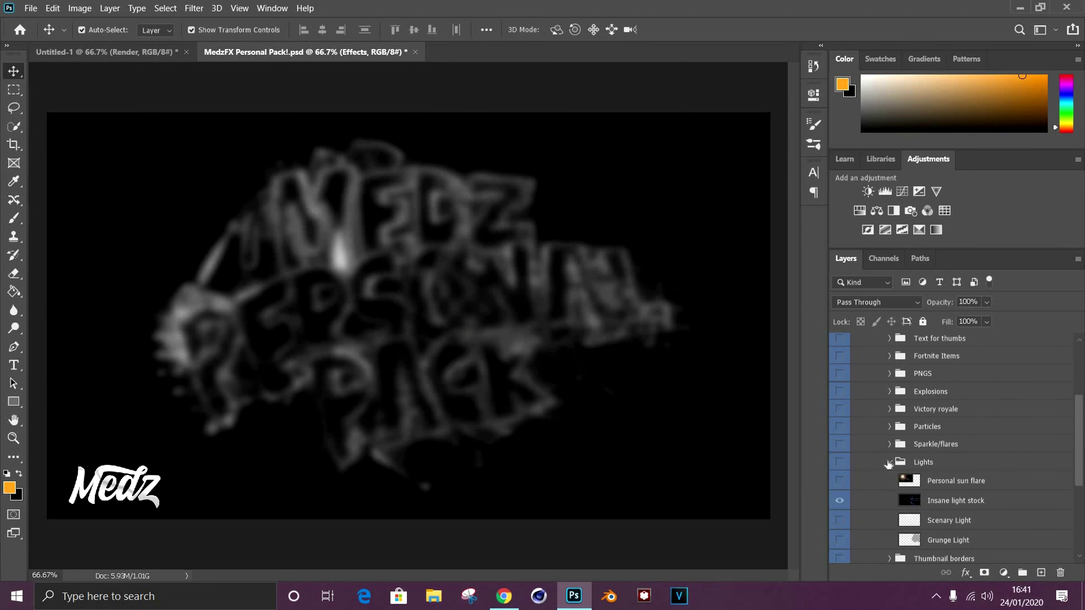
pyautogui.click(890, 461)
pyautogui.scroll(-3, 943, 449)
pyautogui.click(879, 499)
pyautogui.scroll(-3, 880, 470)
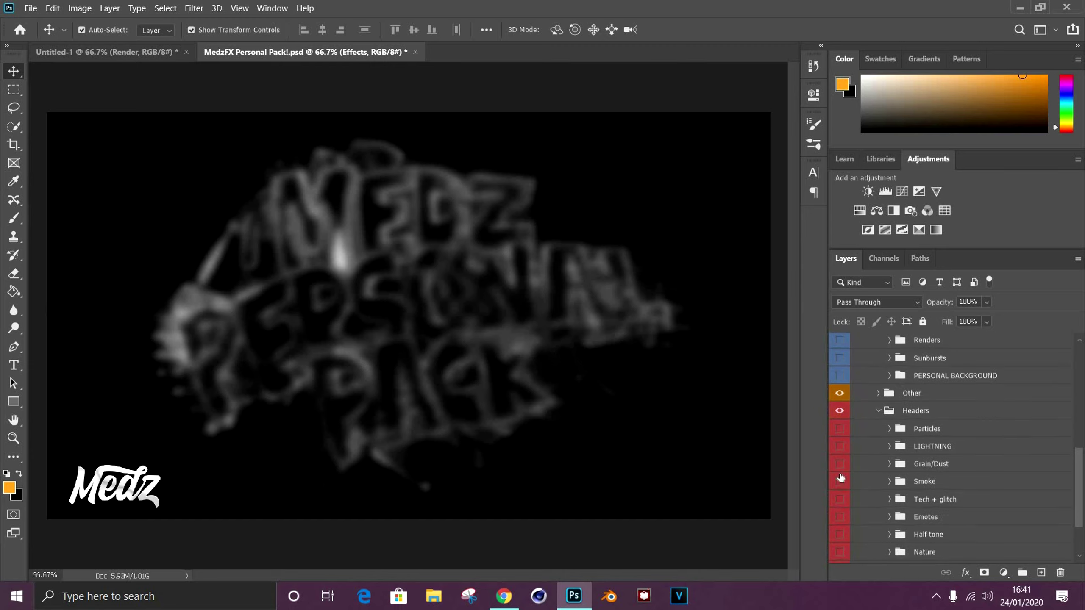
pyautogui.click(889, 429)
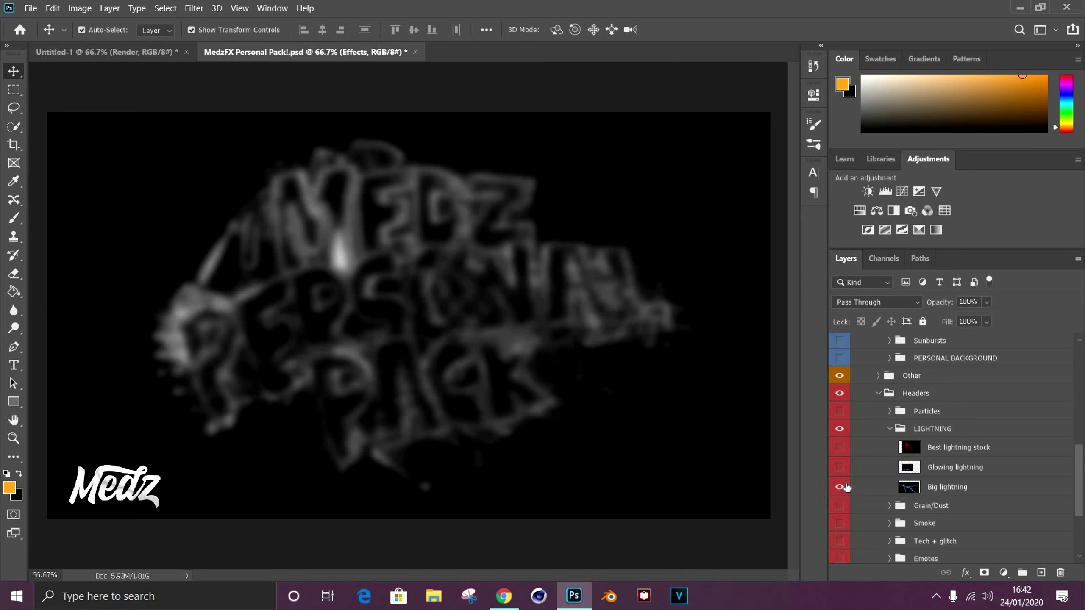
# Copy the Big lightning layer into the thumbnail and move the bolts lower on the canvas
pyautogui.click(848, 488)
pyautogui.hotkey('ctrl', 'Tab')
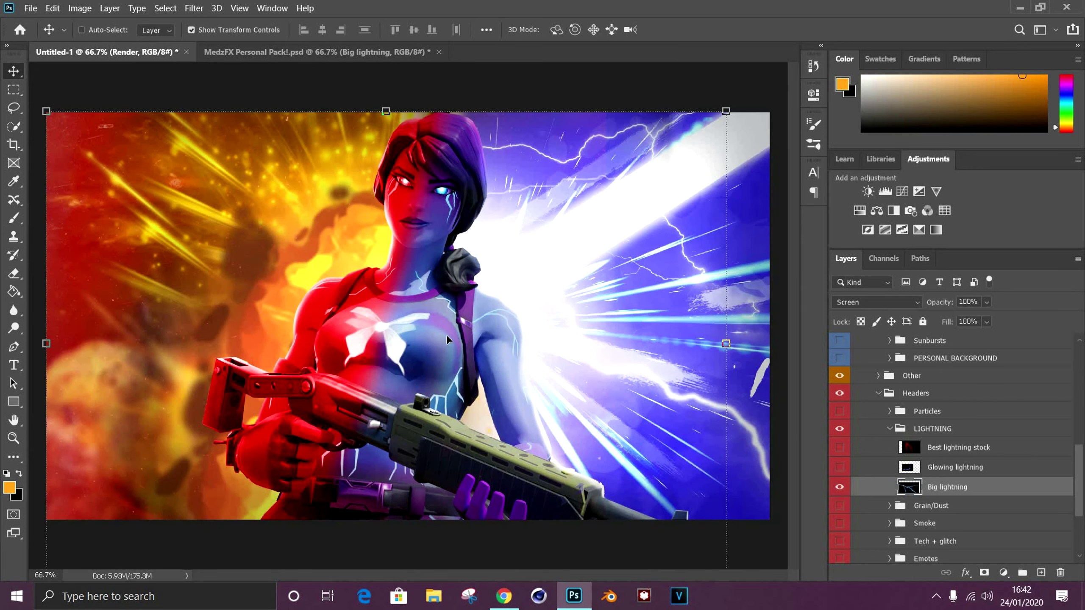
pyautogui.moveTo(563, 542); pyautogui.dragTo(522, 564)
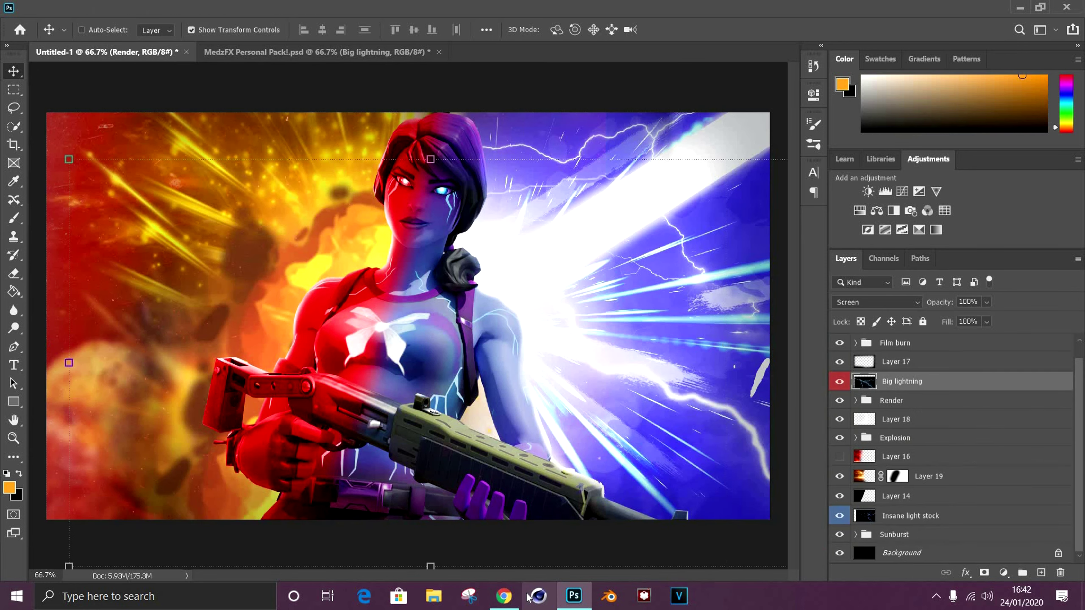
pyautogui.press('ctrl')
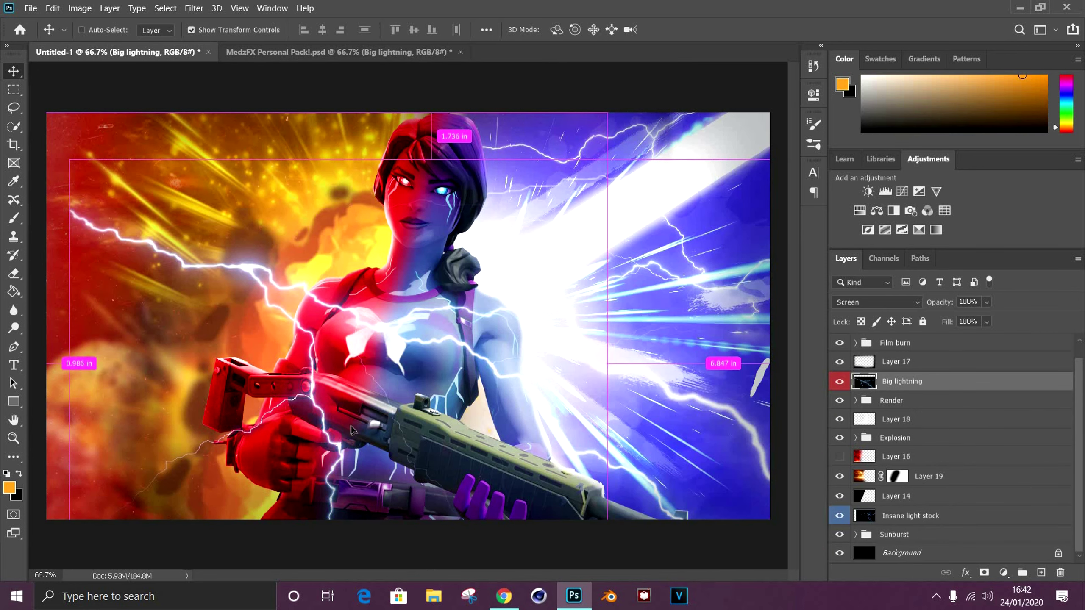
pyautogui.moveTo(352, 430); pyautogui.dragTo(337, 526)
# Recolour the left part of the lightning with Hue/Saturation: hue +135, saturation +35
pyautogui.press('p')
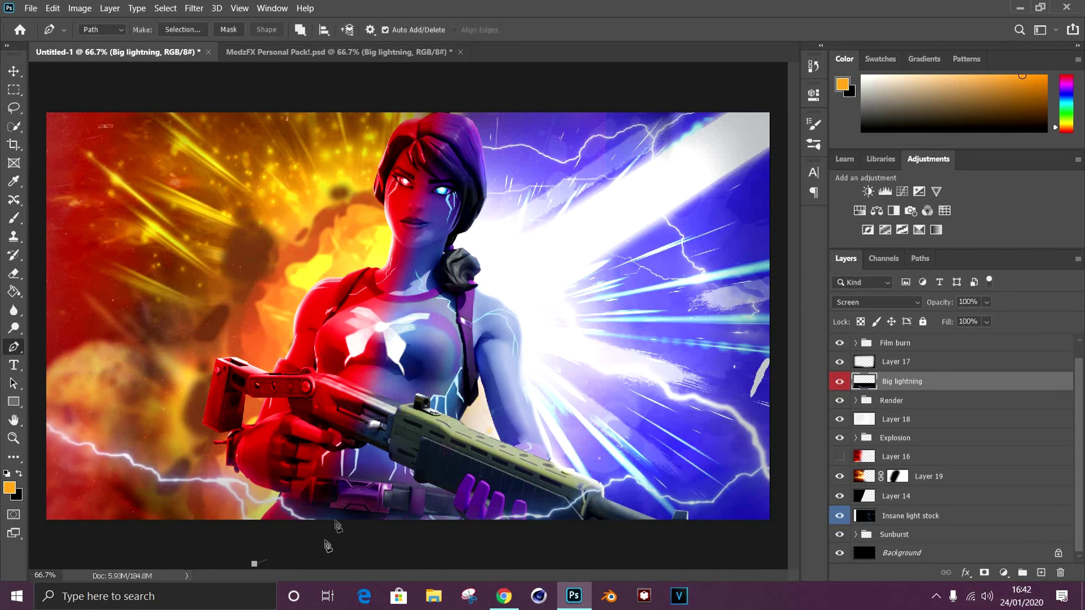
pyautogui.rightClick(224, 482)
pyautogui.click(265, 256)
pyautogui.press('Return')
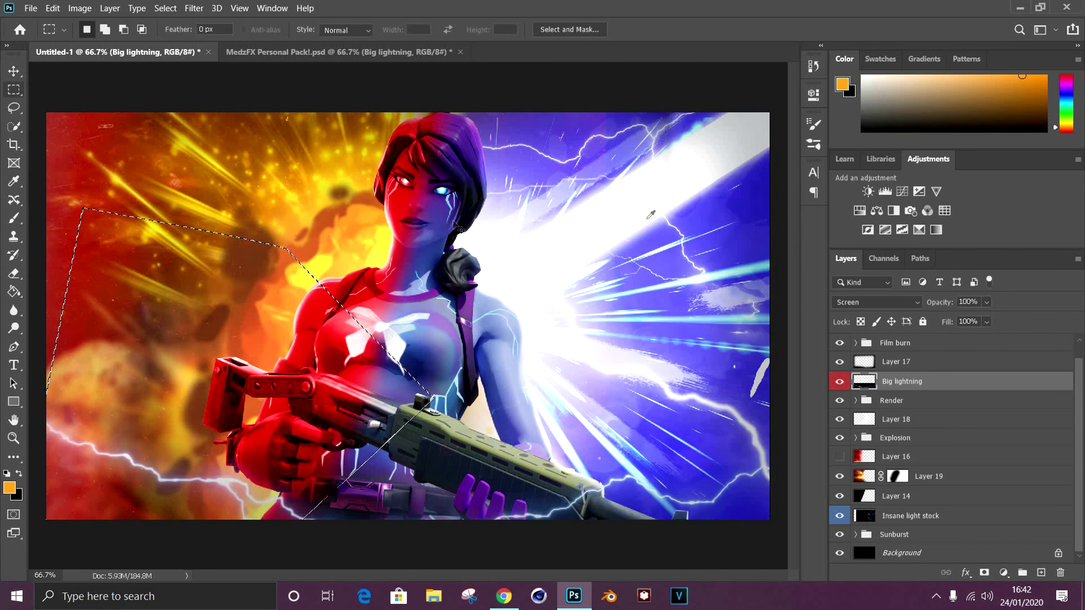
pyautogui.hotkey('ctrl', 'u')
pyautogui.moveTo(801, 147); pyautogui.dragTo(726, 147)
pyautogui.moveTo(870, 148); pyautogui.dragTo(856, 147)
pyautogui.moveTo(801, 184); pyautogui.dragTo(825, 184)
pyautogui.click(961, 78)
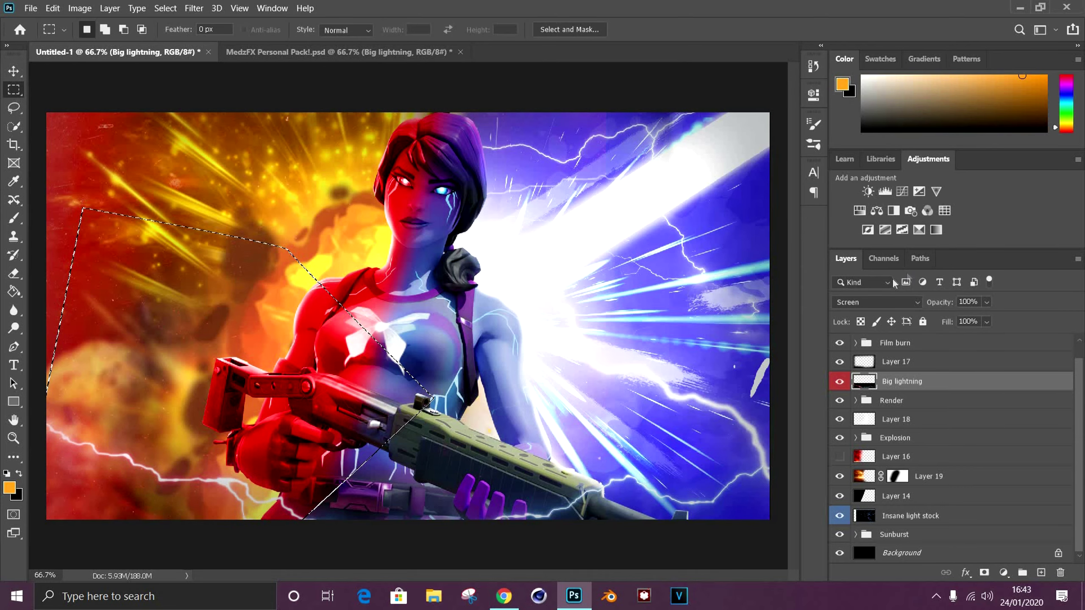
# Deselect and apply a Gaussian Blur to the lightning
pyautogui.hotkey('ctrl', 'd')
pyautogui.click(194, 8)
pyautogui.click(403, 218)
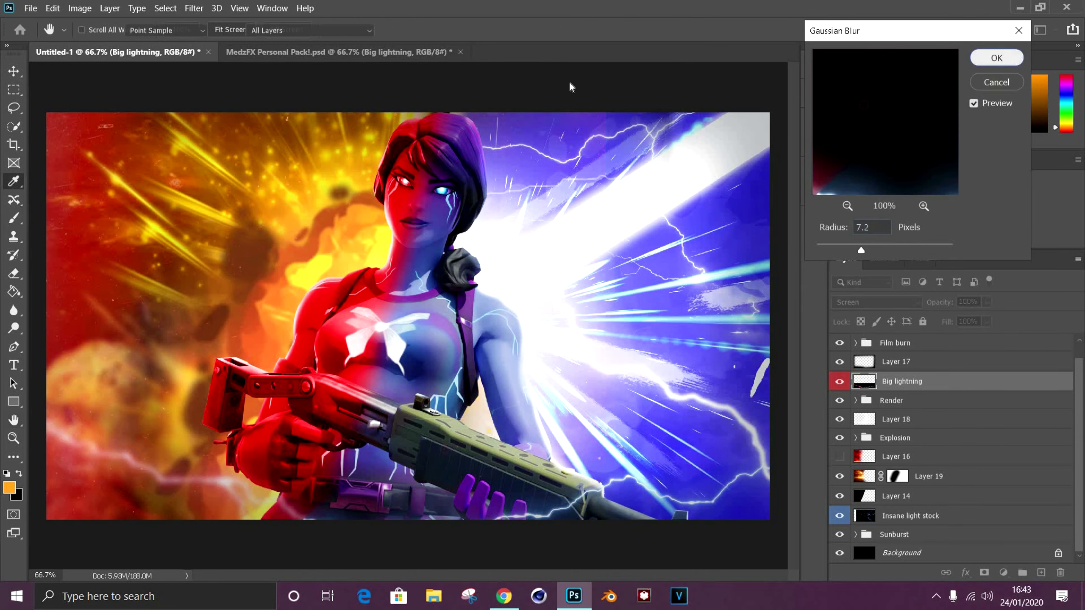
pyautogui.click(1002, 77)
# Add the Best lightning stock layer to the thumbnail, lower it in the stack and position it
pyautogui.click(339, 52)
pyautogui.scroll(-2, 940, 449)
pyautogui.moveTo(341, 150)
pyautogui.mouseDown()
pyautogui.moveTo(214, 161)
pyautogui.moveTo(240, 173)
pyautogui.mouseUp()
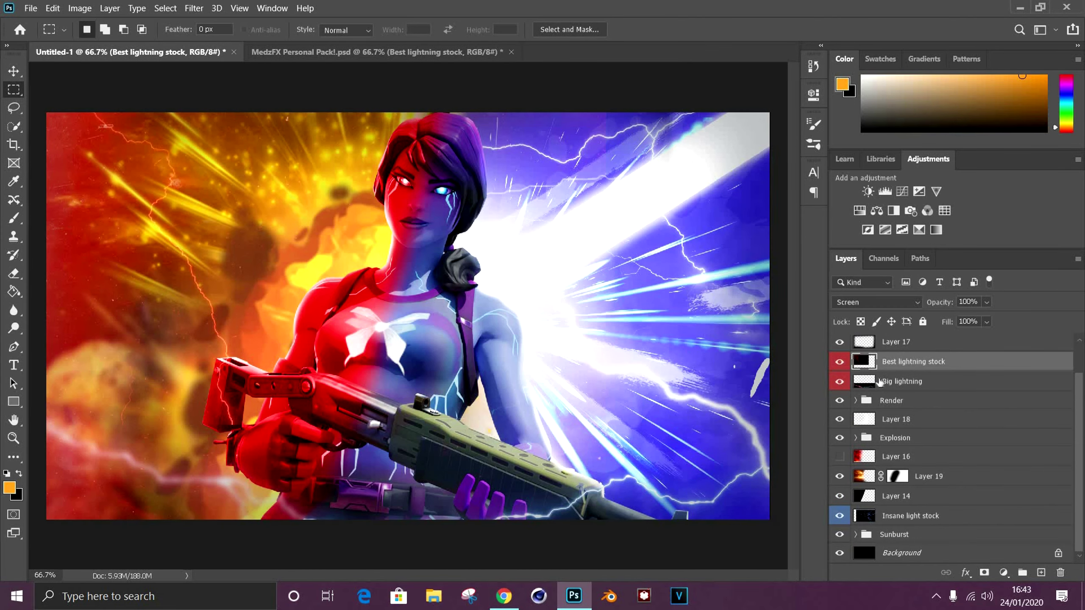
pyautogui.hotkey('ctrl', '[')
pyautogui.hotkey('ctrl', '[')
pyautogui.hotkey('ctrl', '[')
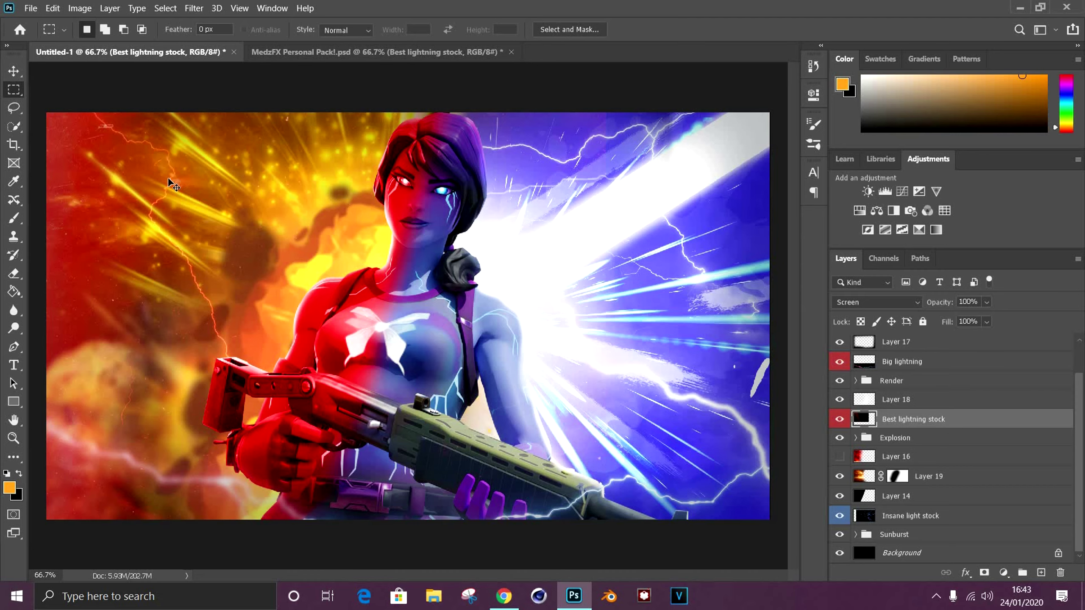
pyautogui.press('v')
pyautogui.moveTo(292, 134); pyautogui.dragTo(300, 115)
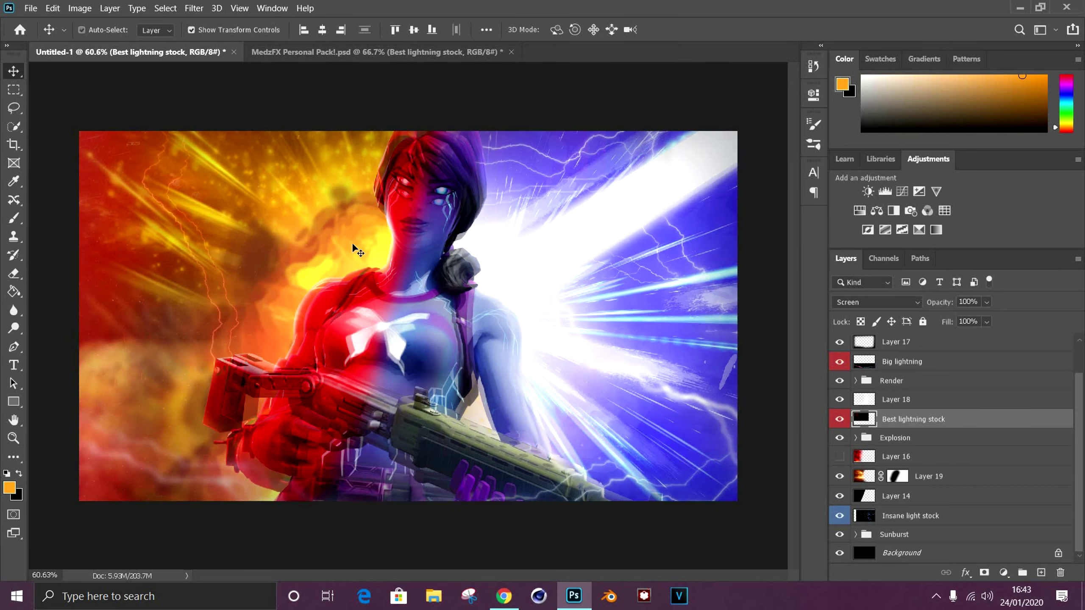
pyautogui.scroll(-1, 352, 243)
# Paint dark shading over the left side on a new layer with a soft black brush
pyautogui.click(894, 361)
pyautogui.press('b')
pyautogui.press('x')
pyautogui.scroll(-2, 205, 197)
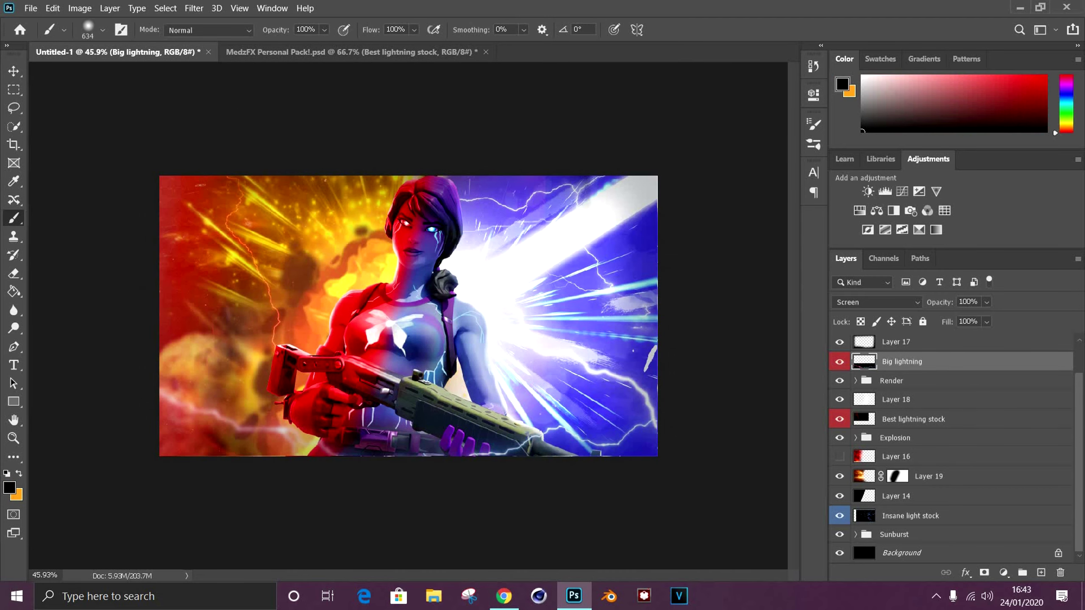
pyautogui.scroll(1, 940, 427)
pyautogui.click(1042, 572)
pyautogui.moveTo(256, 240); pyautogui.dragTo(205, 385)
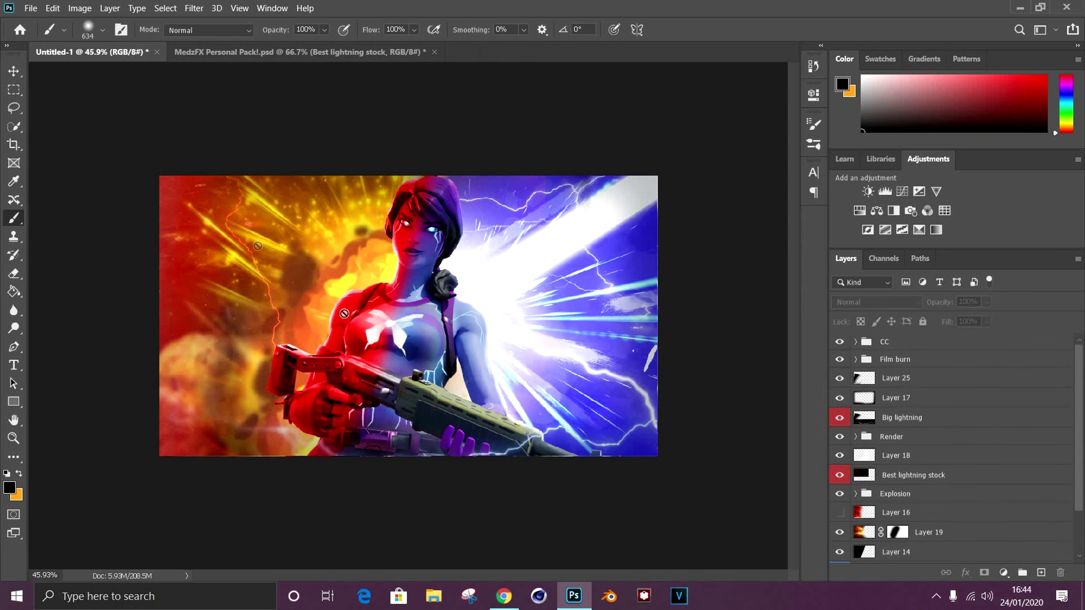
# Bring the Grain overlay from the pack's Grain/Dust group into the thumbnail
pyautogui.hotkey('ctrl', 'Tab')
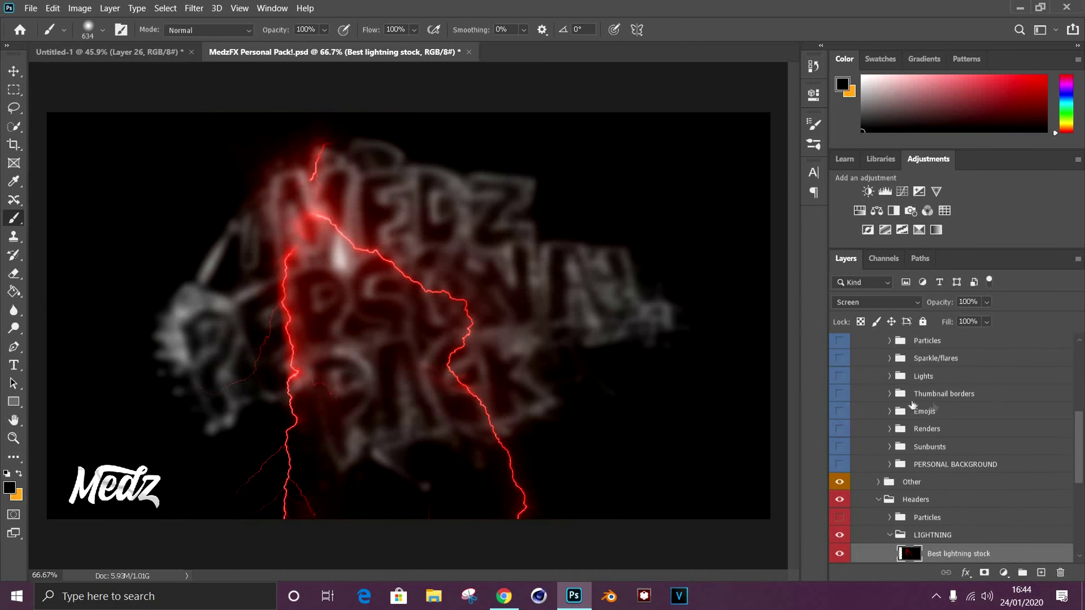
pyautogui.click(890, 489)
pyautogui.scroll(-2, 940, 428)
pyautogui.click(951, 436)
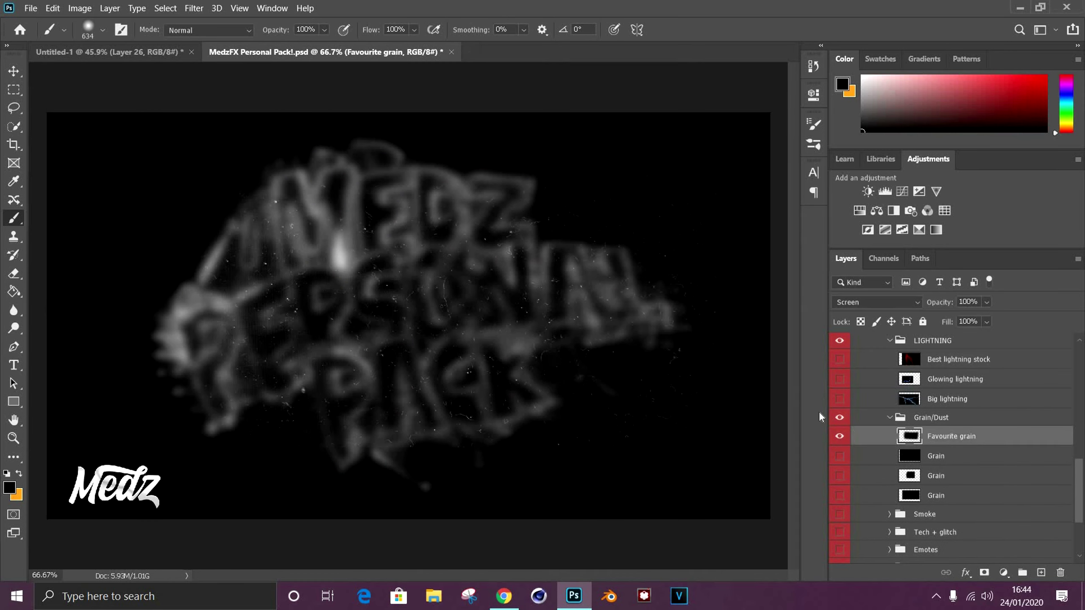
pyautogui.click(839, 456)
pyautogui.click(936, 456)
pyautogui.press('v')
pyautogui.hotkey('ctrl', 'Tab')
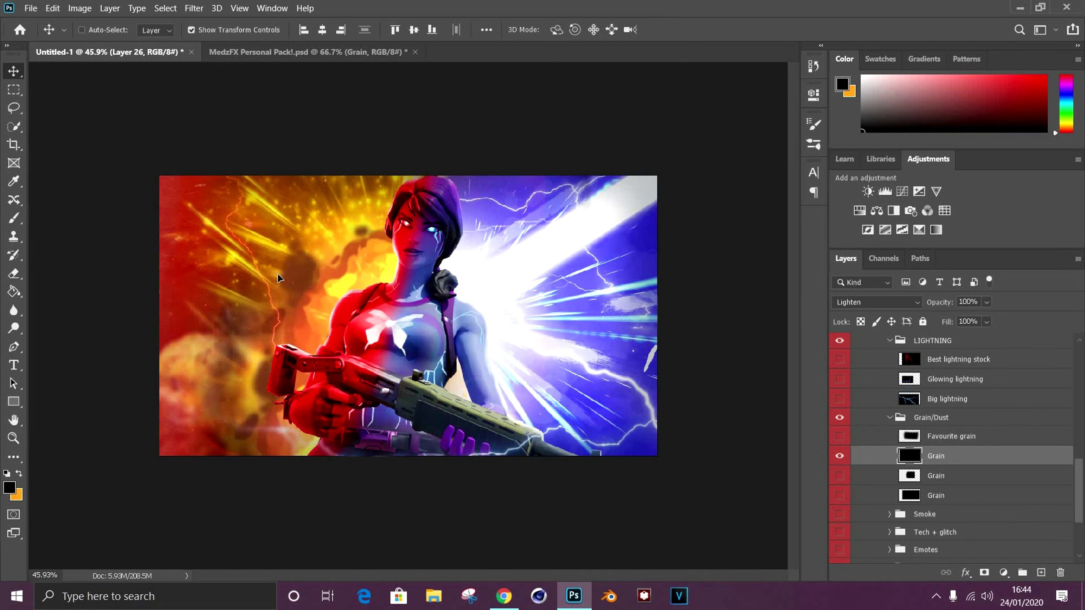
pyautogui.moveTo(724, 375); pyautogui.dragTo(218, 279)
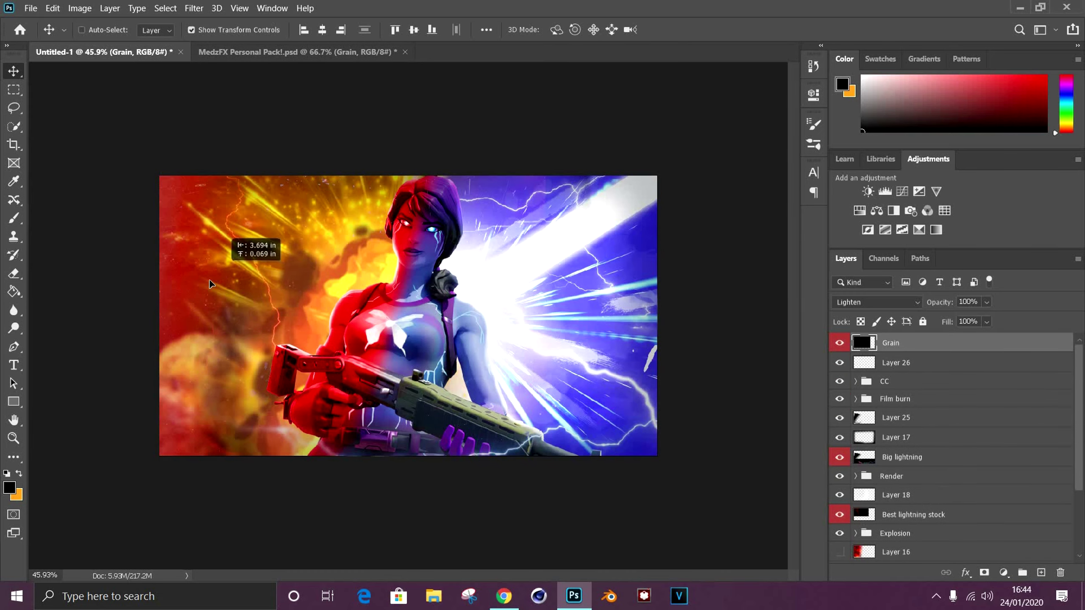
# Fit the thumbnail to the window and add a layer mask to the Grain layer
pyautogui.hotkey('ctrl', '0')
pyautogui.press('e')
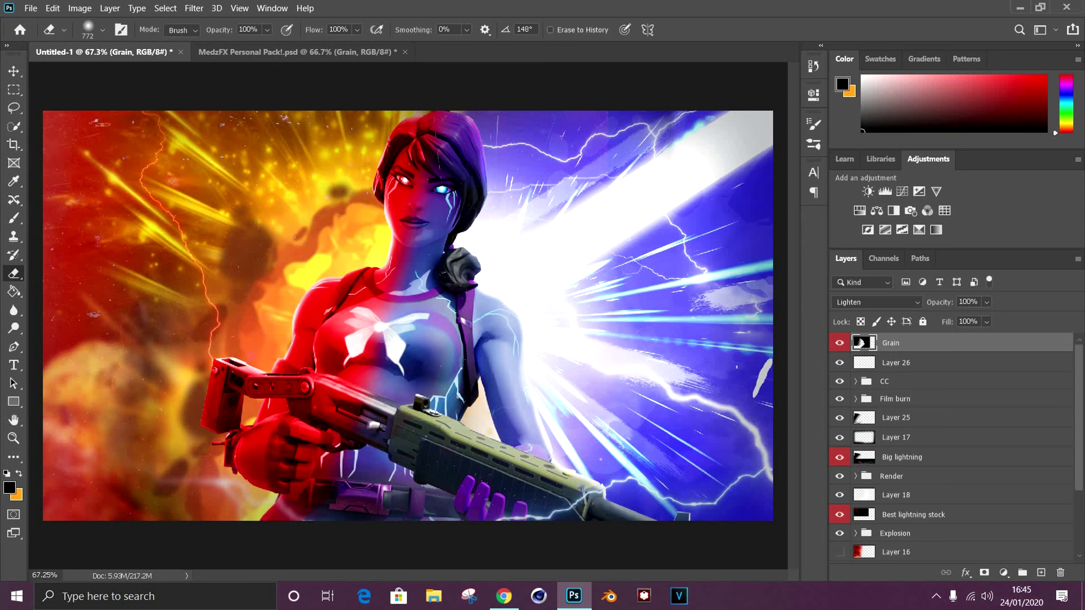
pyautogui.press('b')
pyautogui.click(984, 573)
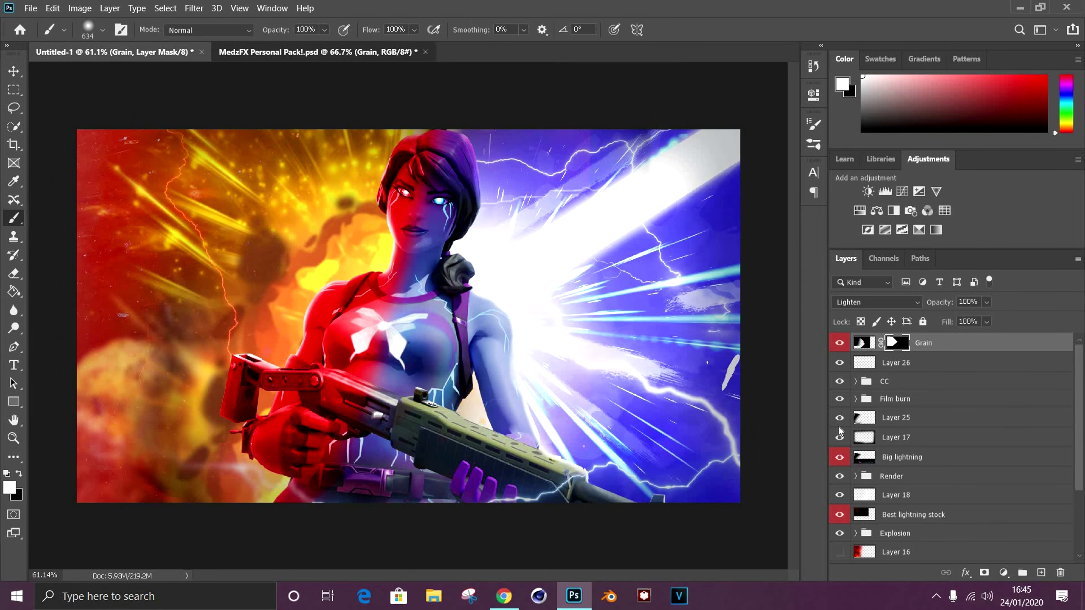
# Add the Cool text smoke overlay to the thumbnail in Screen blend mode
pyautogui.hotkey('ctrl', 'Tab')
pyautogui.scroll(-3, 860, 474)
pyautogui.click(953, 471)
pyautogui.keyDown('alt'); pyautogui.click(839, 471); pyautogui.keyUp('alt')
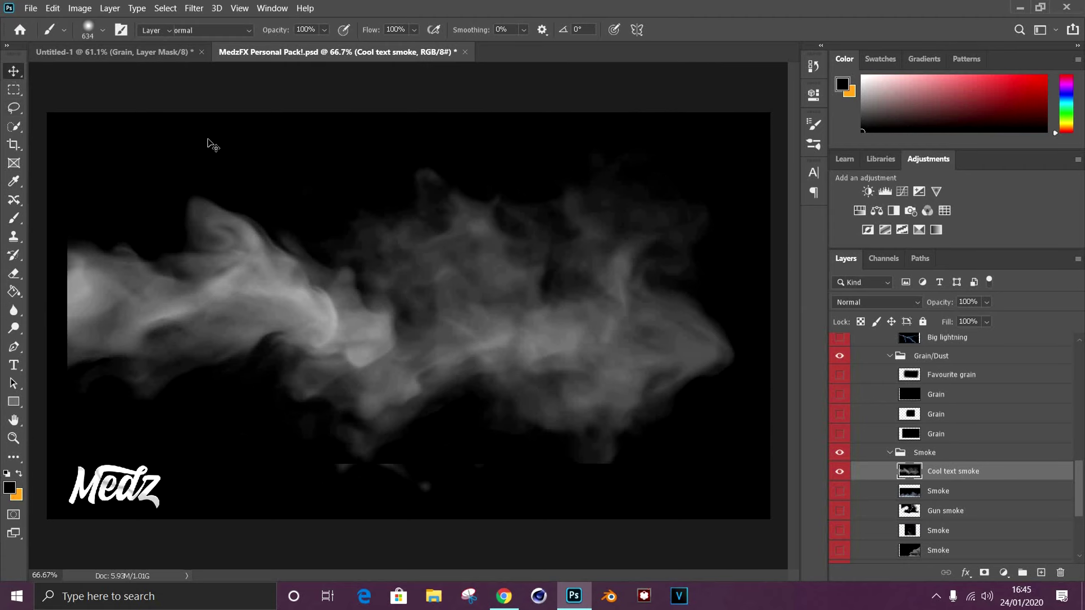
pyautogui.press('v')
pyautogui.hotkey('ctrl', 'Tab')
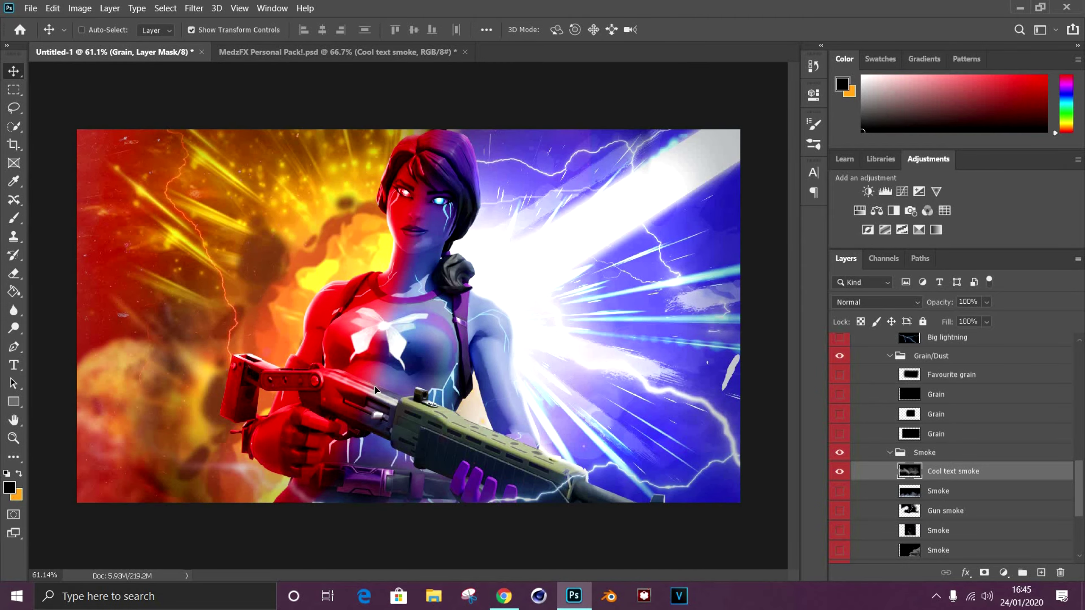
pyautogui.moveTo(375, 386); pyautogui.dragTo(376, 387)
pyautogui.click(876, 303)
pyautogui.click(848, 395)
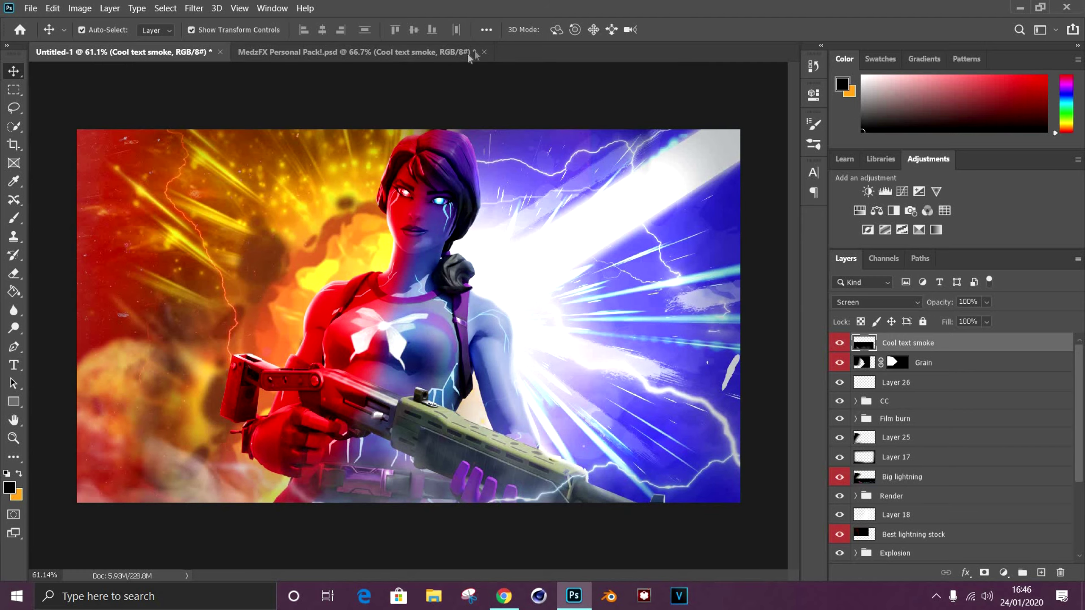
# Close the MedzFX pack and search the browser for 'flames png' images
pyautogui.click(484, 52)
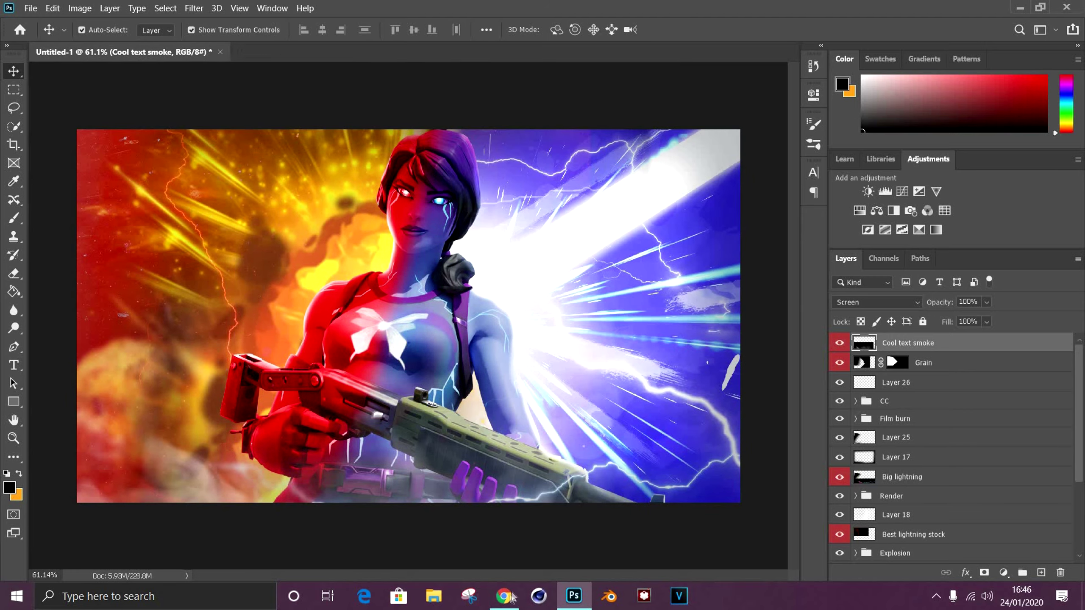
pyautogui.click(504, 596)
pyautogui.click(427, 11)
pyautogui.tripleClick(155, 68)
pyautogui.write('fl')
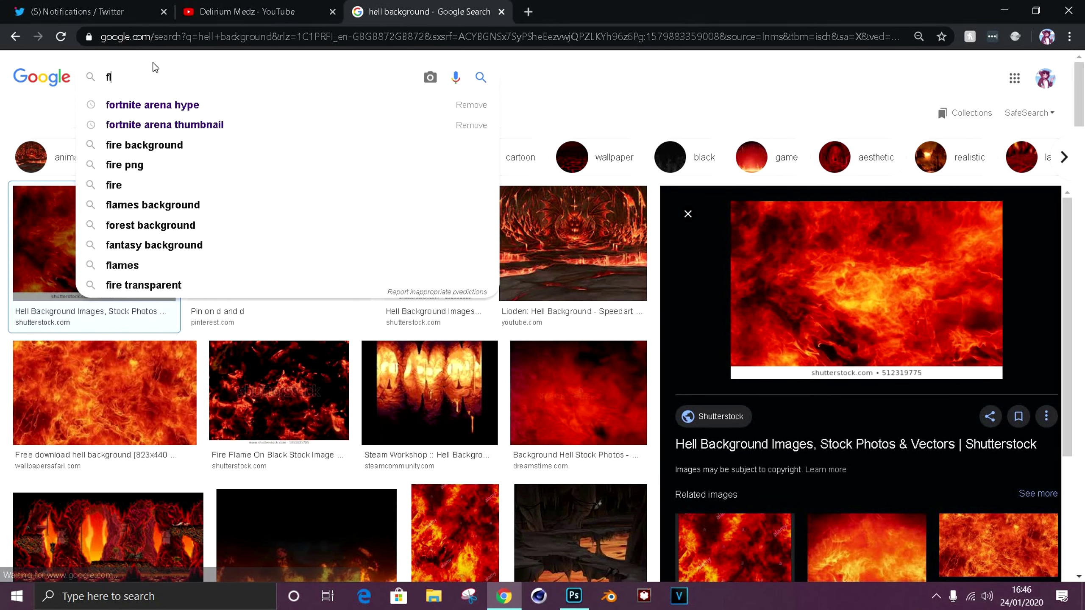
pyautogui.write('ames png')
pyautogui.press('Return')
pyautogui.click(777, 390)
pyautogui.press('Escape')
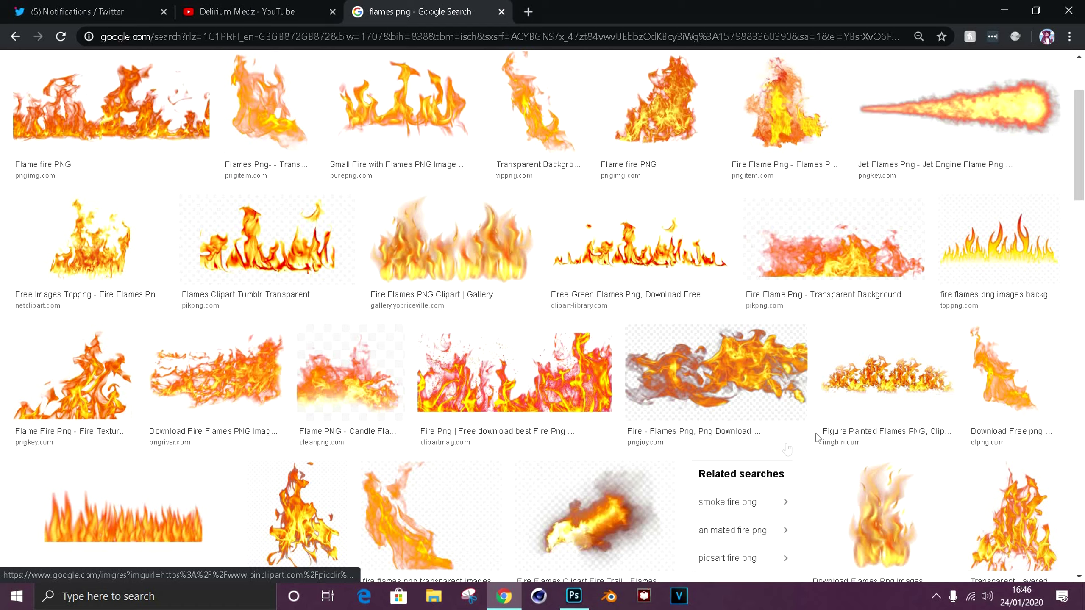
pyautogui.click(573, 596)
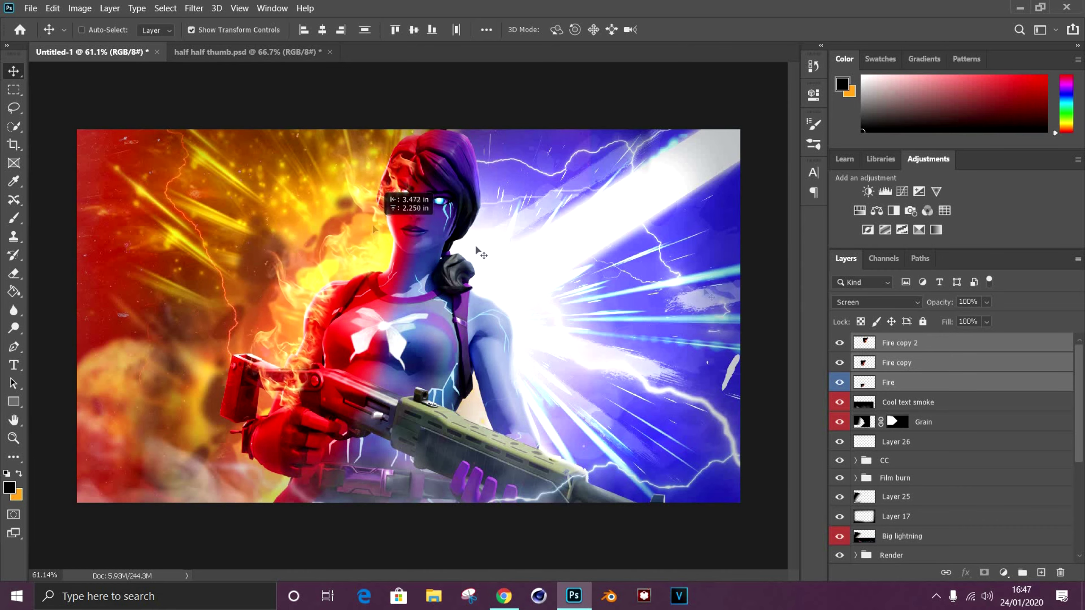
# Clip the fire layers to the Render around the red side and merge them in Screen mode
pyautogui.moveTo(893, 363); pyautogui.dragTo(910, 556)
pyautogui.hotkey('ctrl', 'alt', 'g')
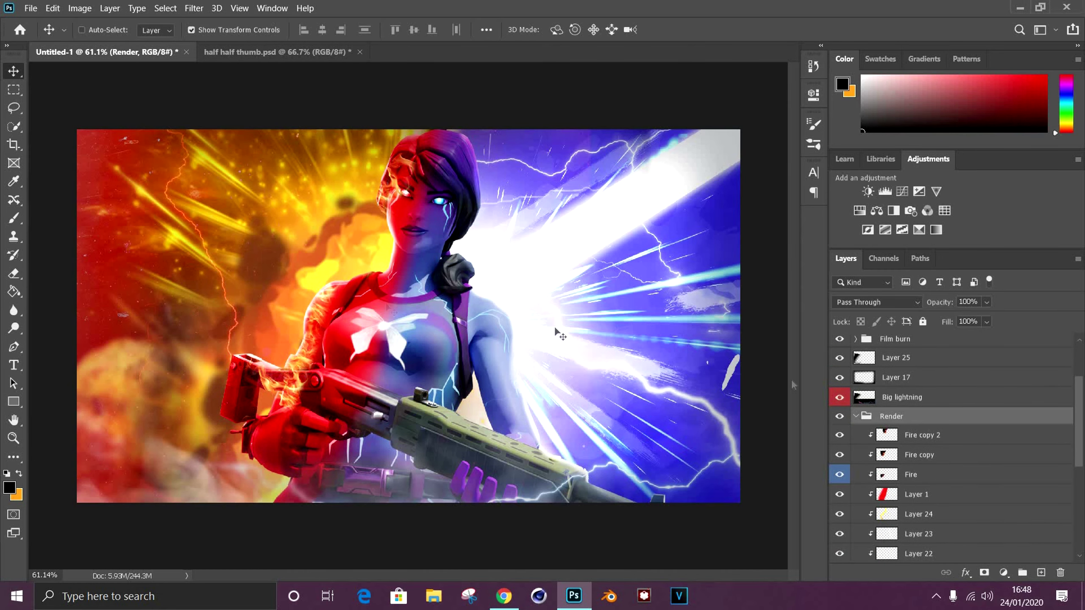
pyautogui.moveTo(423, 344); pyautogui.dragTo(399, 321)
pyautogui.keyDown('shift'); pyautogui.click(918, 473); pyautogui.keyUp('shift')
pyautogui.hotkey('ctrl', 'j')
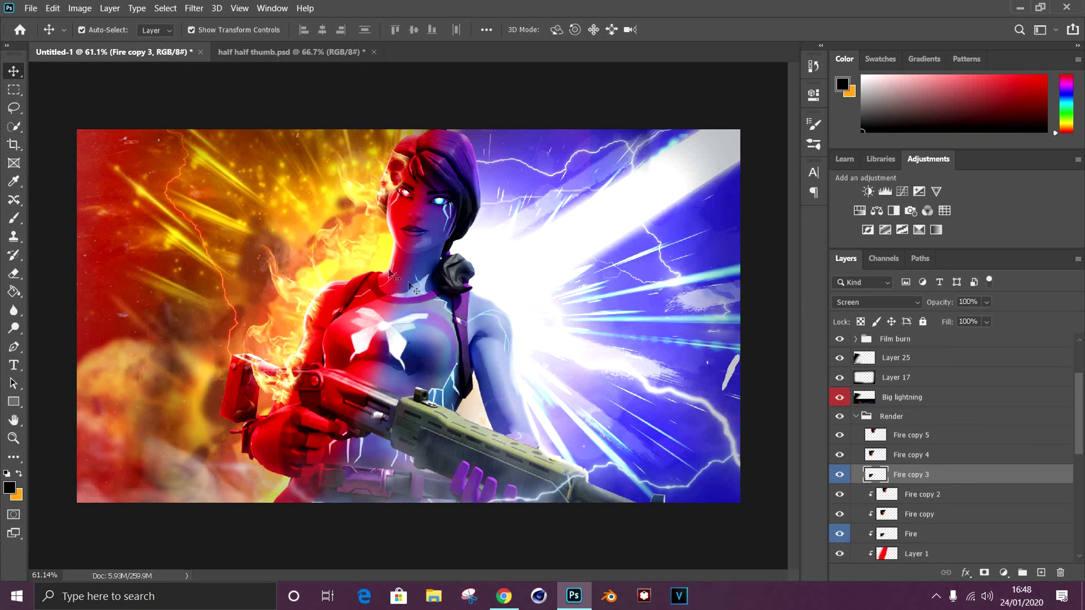
pyautogui.press('e')
pyautogui.hotkey('ctrl', 'e')
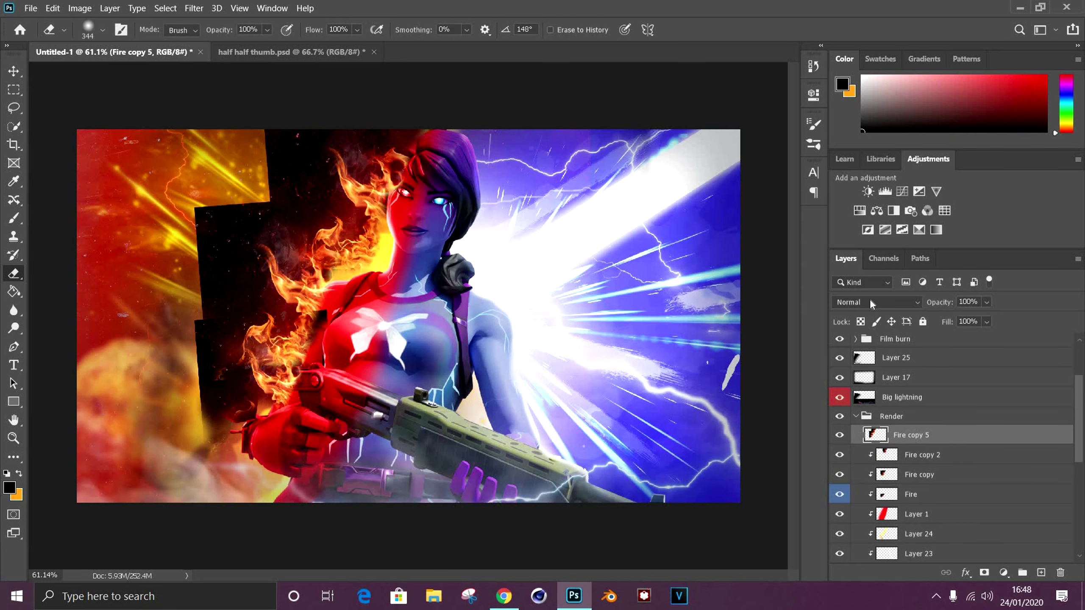
pyautogui.click(870, 302)
pyautogui.click(855, 342)
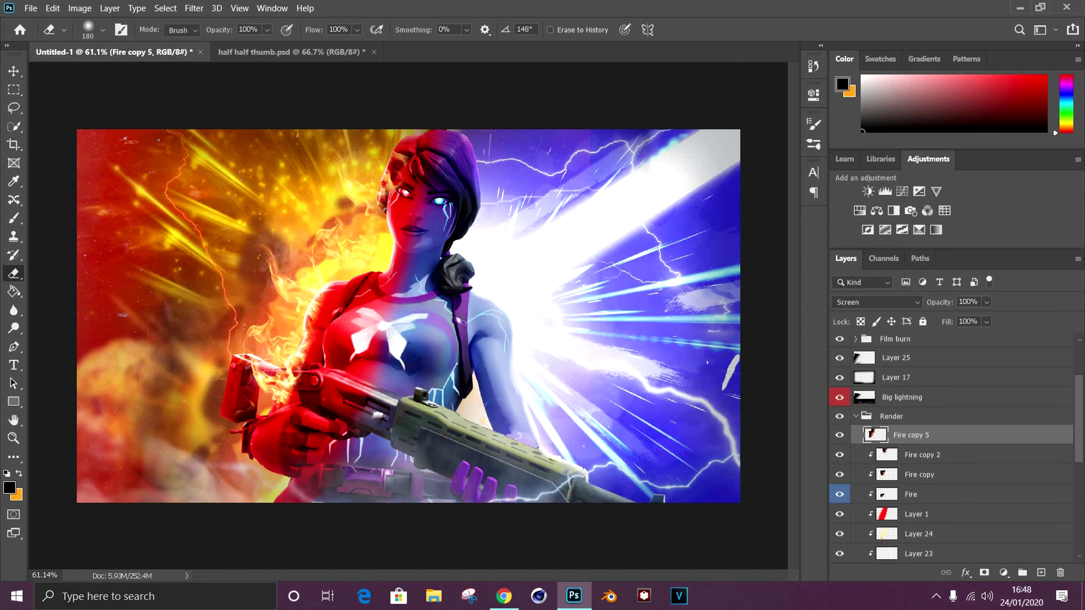
# Duplicate Fire copy 2 and Fire copy 5, enlarge them and move them below the character
pyautogui.hotkey('alt', '[')
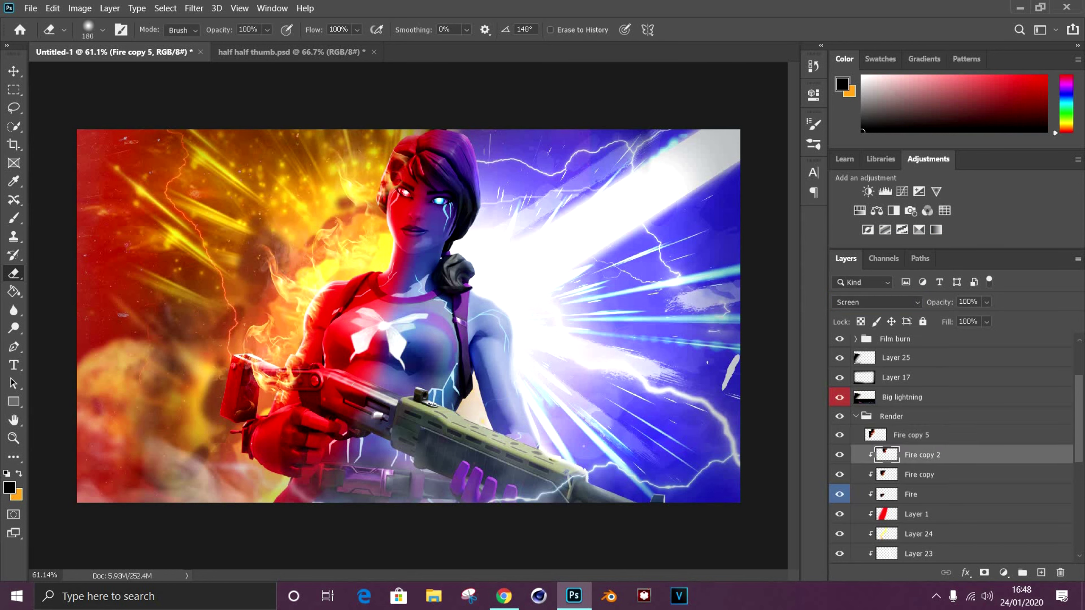
pyautogui.hotkey('alt', '[')
pyautogui.hotkey('alt', '[')
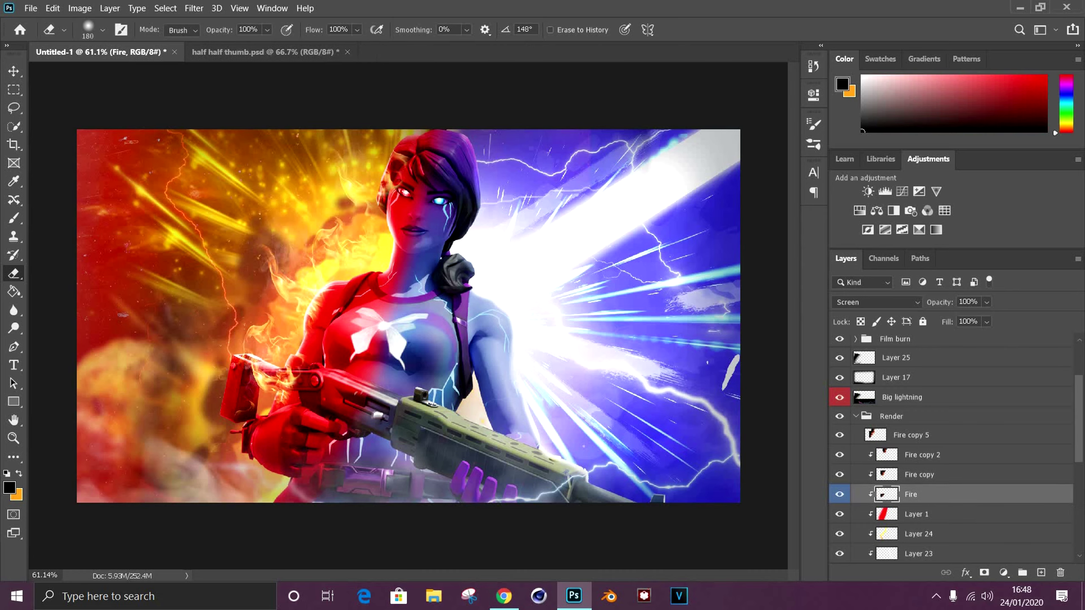
pyautogui.hotkey('alt', ']')
pyautogui.hotkey('alt', ']')
pyautogui.hotkey('alt', ']')
pyautogui.keyDown('shift'); pyautogui.click(922, 455); pyautogui.keyUp('shift')
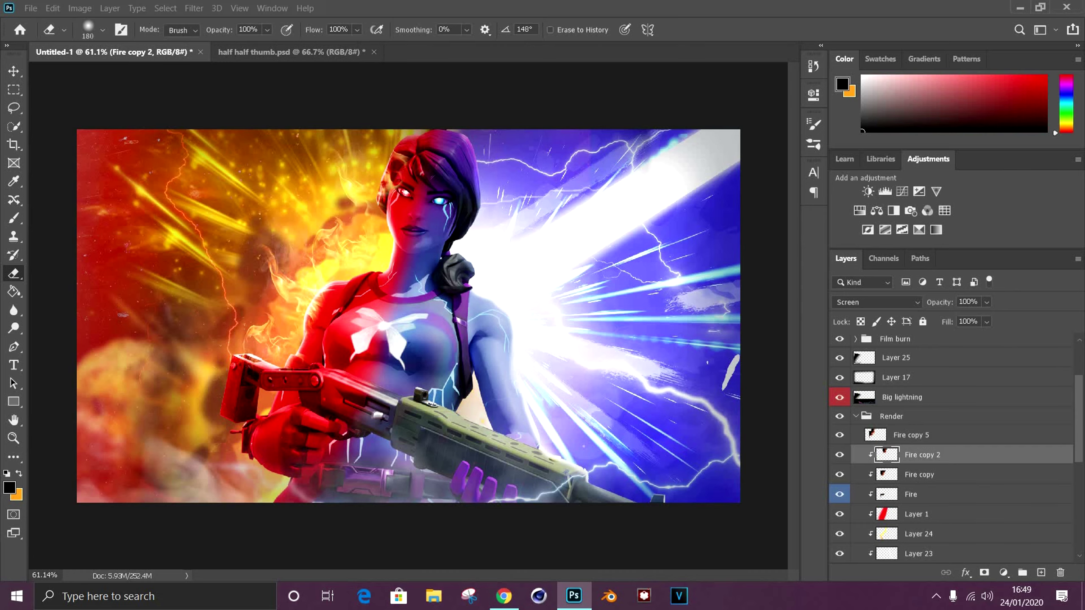
pyautogui.hotkey('ctrl', '-')
pyautogui.hotkey('ctrl', 'j')
pyautogui.hotkey('ctrl', 't')
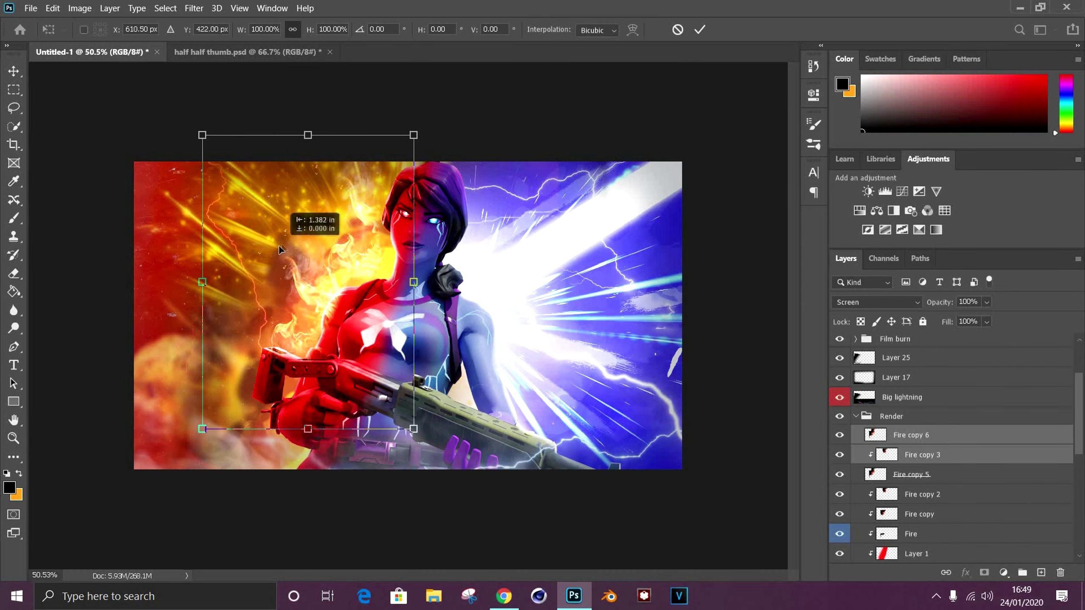
pyautogui.moveTo(219, 134); pyautogui.dragTo(163, 92)
pyautogui.press('Return')
pyautogui.moveTo(911, 435); pyautogui.dragTo(924, 522)
pyautogui.scroll(-2, 923, 525)
# Set the duplicate fire to Screen and apply a Gaussian Blur to it
pyautogui.click(876, 303)
pyautogui.click(843, 343)
pyautogui.click(194, 8)
pyautogui.press('Escape')
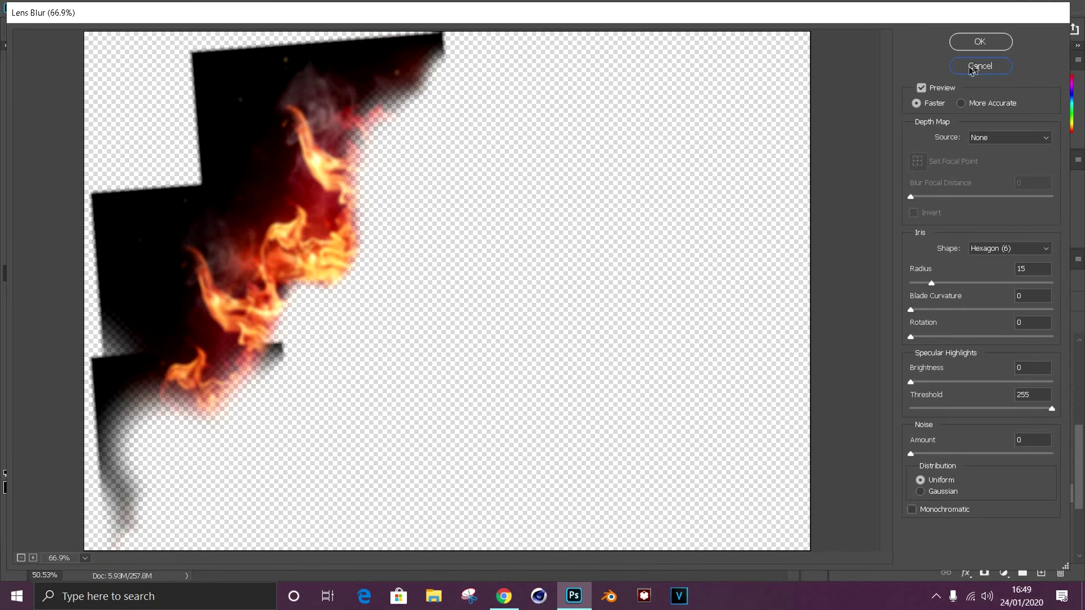
pyautogui.click(978, 69)
pyautogui.click(193, 8)
pyautogui.click(410, 141)
pyautogui.click(997, 58)
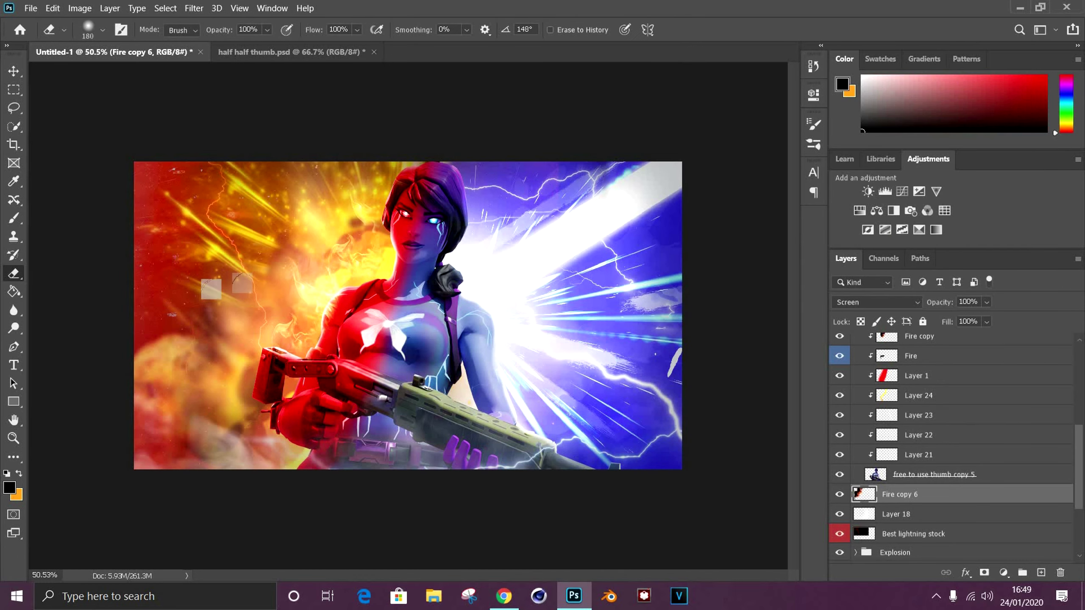
pyautogui.press('e')
pyautogui.scroll(1, 355, 255)
# Save the thumbnail to the Desktop as a JPEG at quality 12 Maximum
pyautogui.click(31, 8)
pyautogui.click(47, 171)
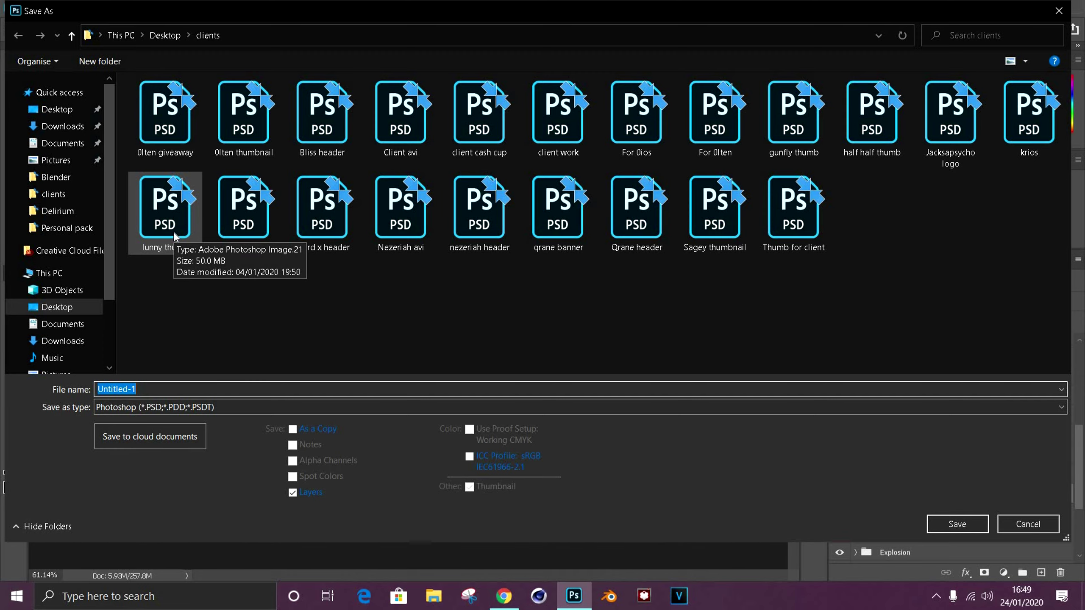
pyautogui.click(165, 35)
pyautogui.click(1061, 407)
pyautogui.click(193, 352)
pyautogui.click(957, 523)
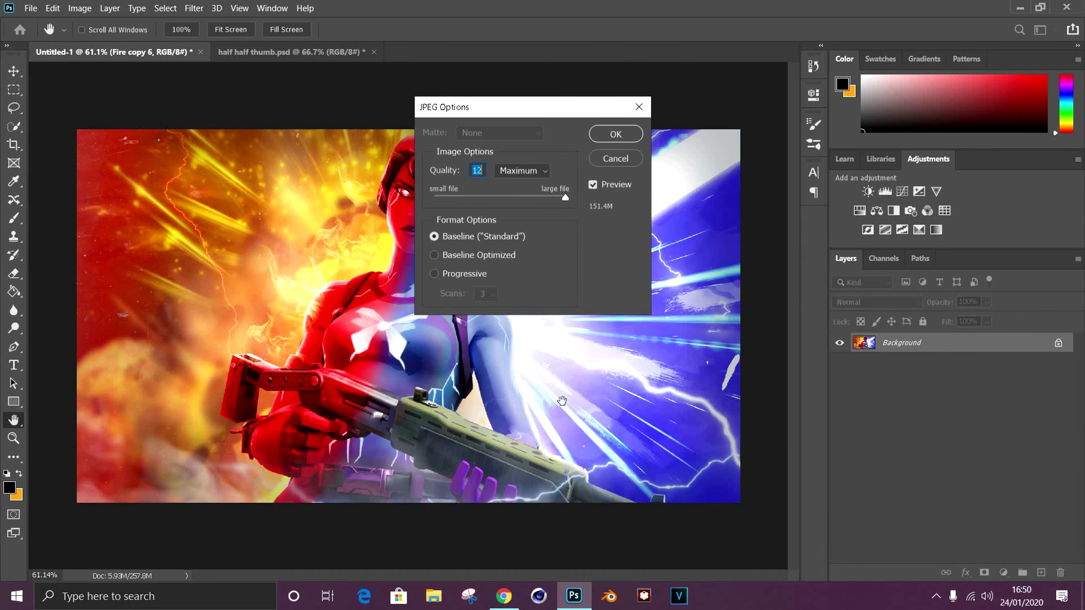
pyautogui.press('Return')
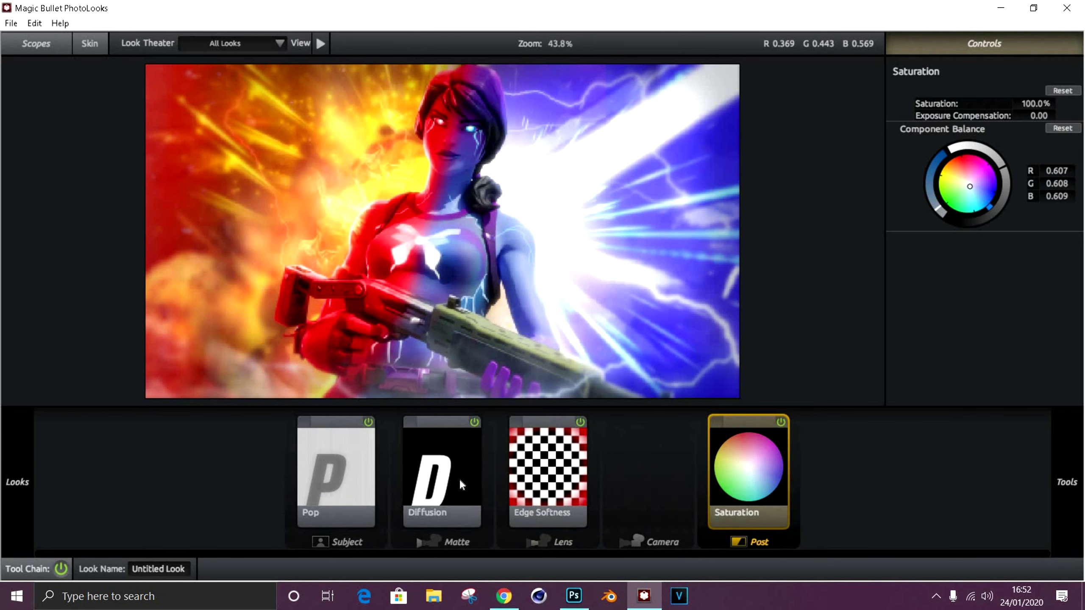
# Review the Diffusion and Pop look settings and save the graded image as Untitled-1_out
pyautogui.click(460, 482)
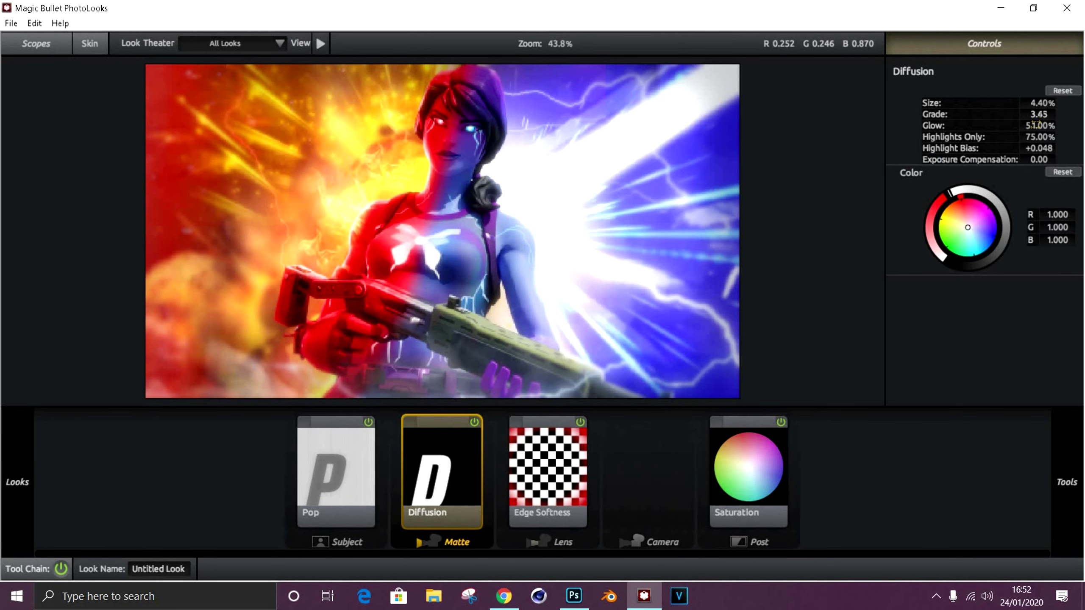
pyautogui.click(336, 470)
pyautogui.click(10, 23)
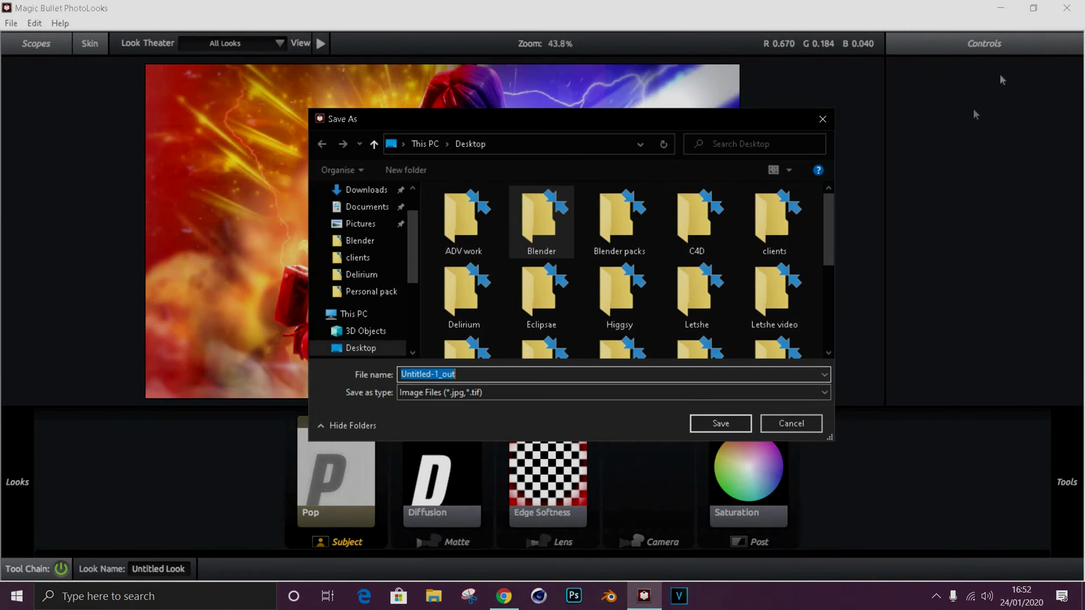